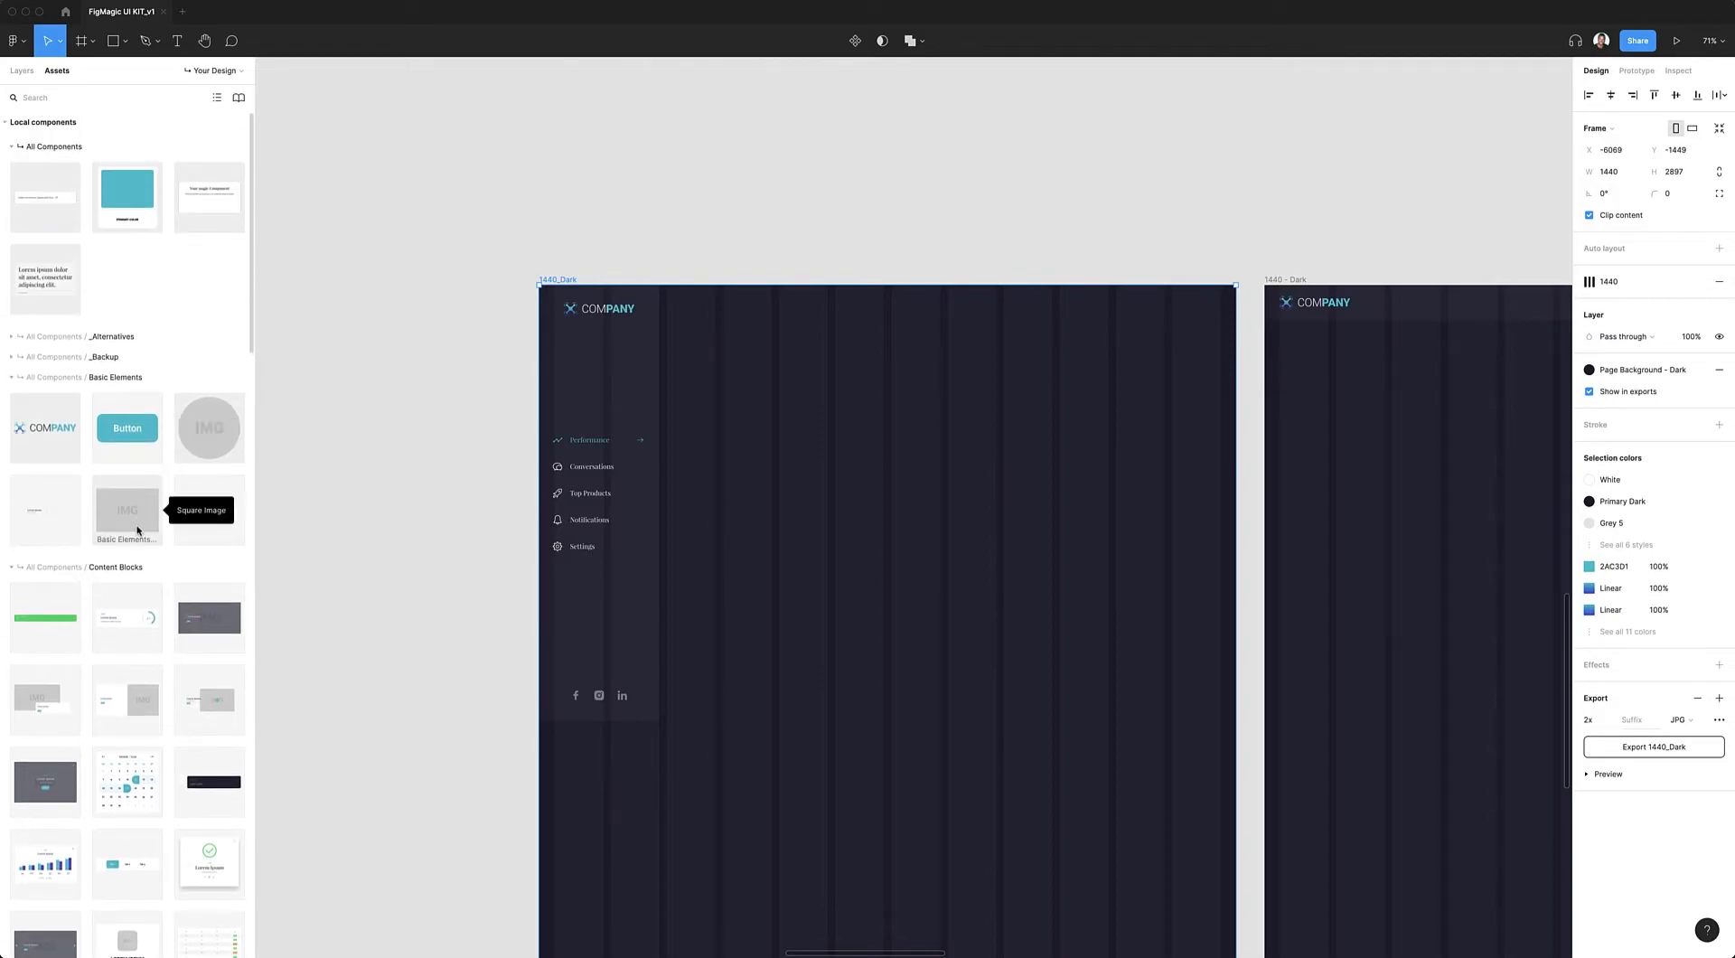
# - Insert the Horizontal TabBar across the top of the 1440_Dark frame beside the sidebar, 1192 wide, with dark mode on
pyautogui.scroll(-7, 135, 529)
pyautogui.moveTo(127, 556); pyautogui.dragTo(1242, 317)
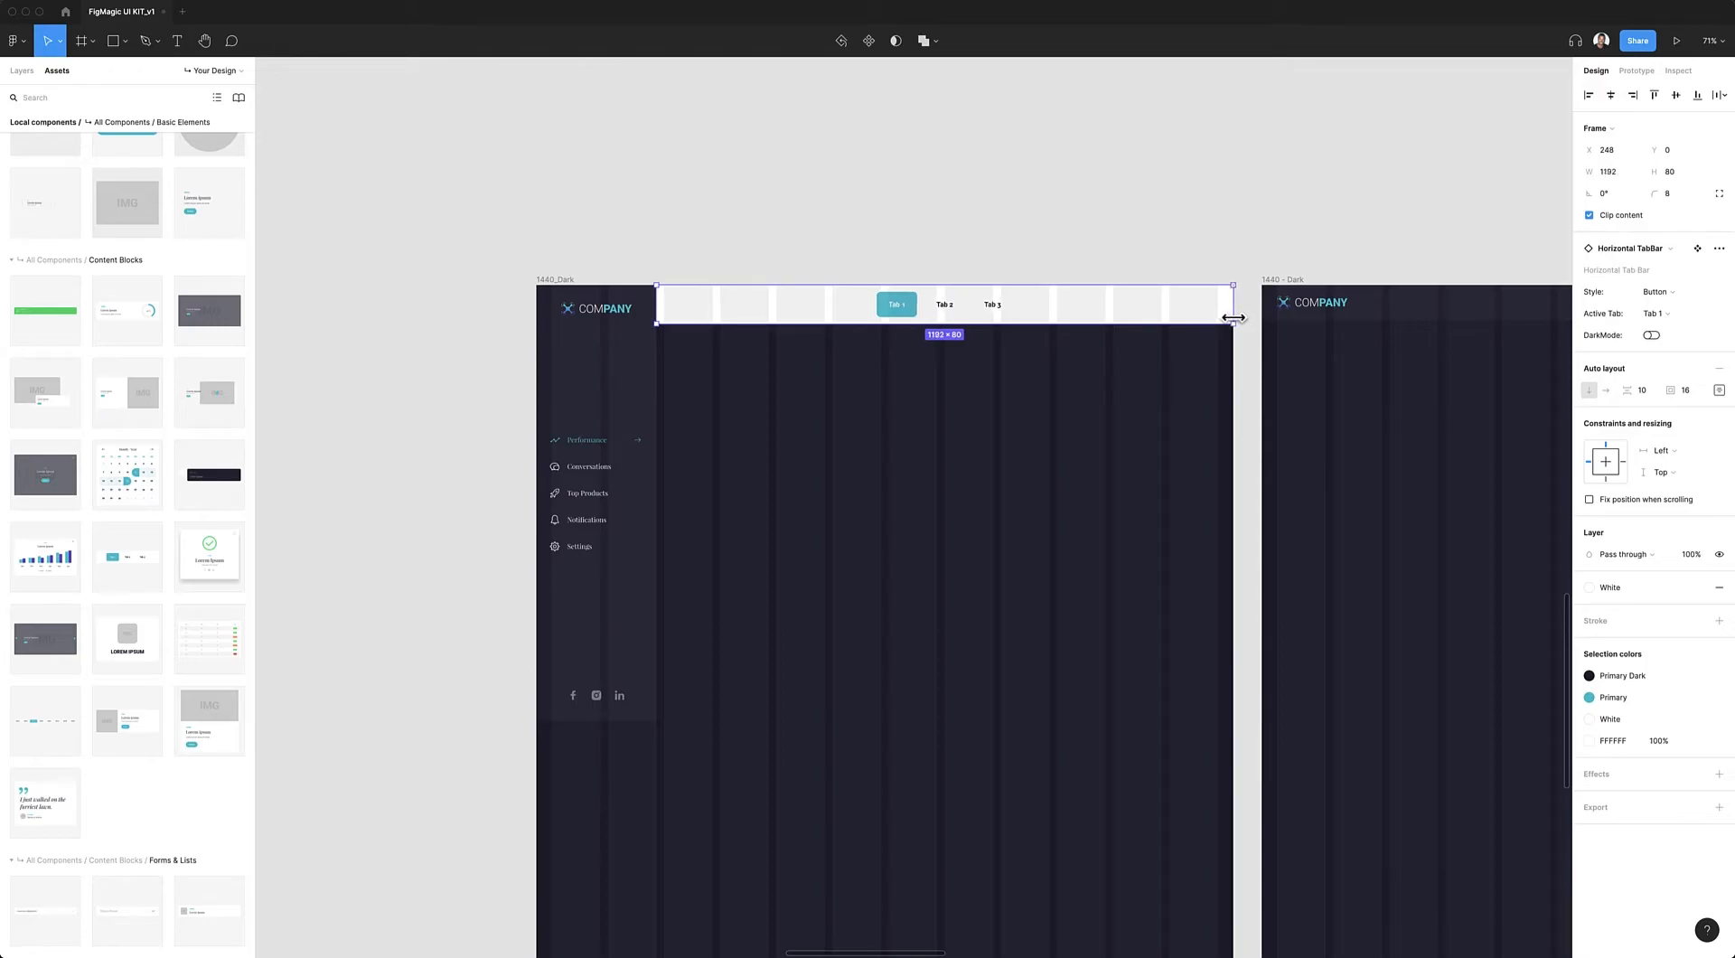
pyautogui.click(1652, 336)
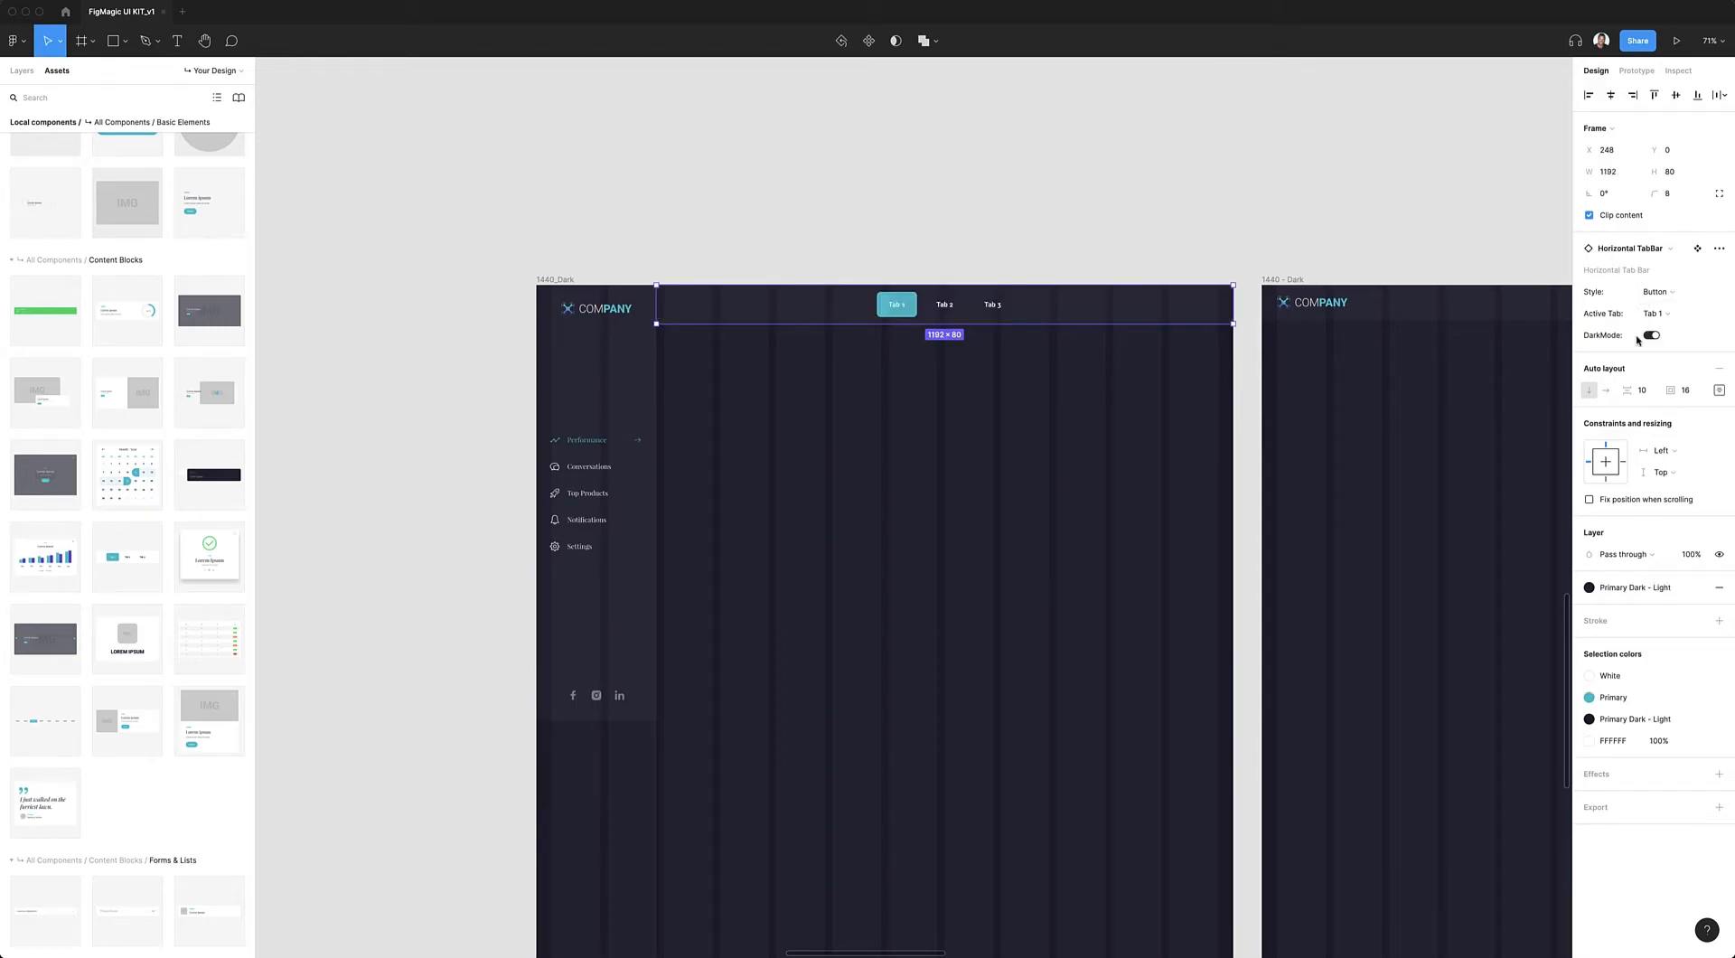
# - Try the Text Link style on the tab bar, return it to Button, and stretch it to the frame's edge
pyautogui.click(1655, 292)
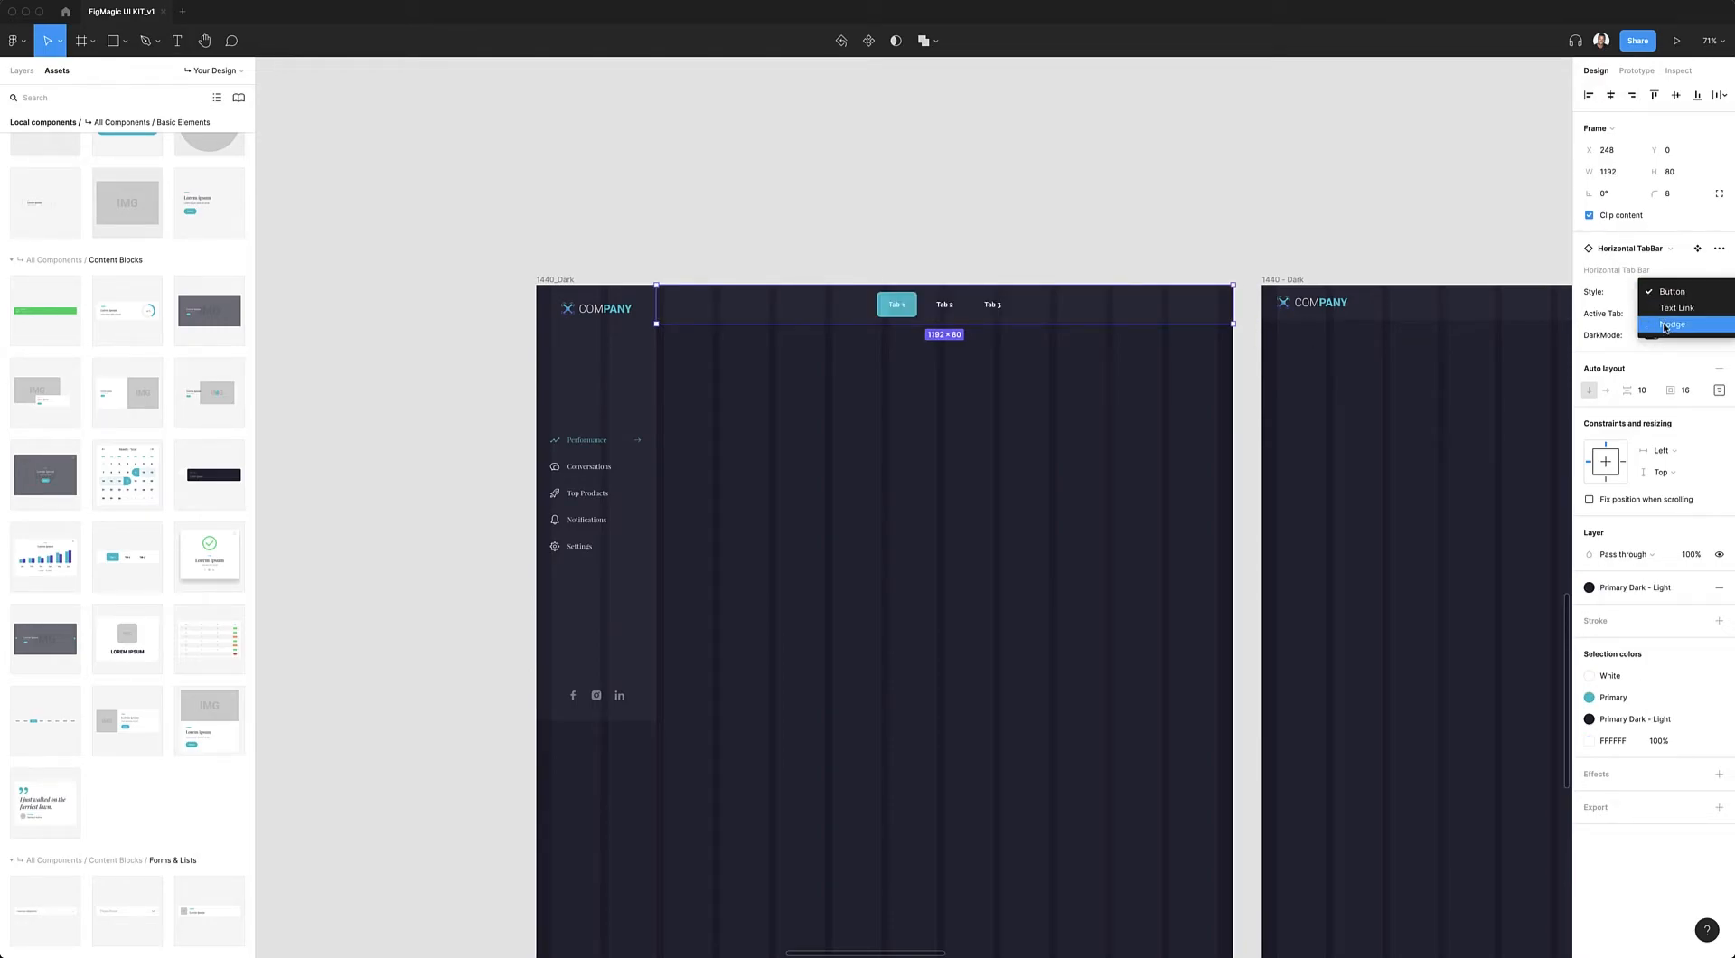
pyautogui.click(1667, 308)
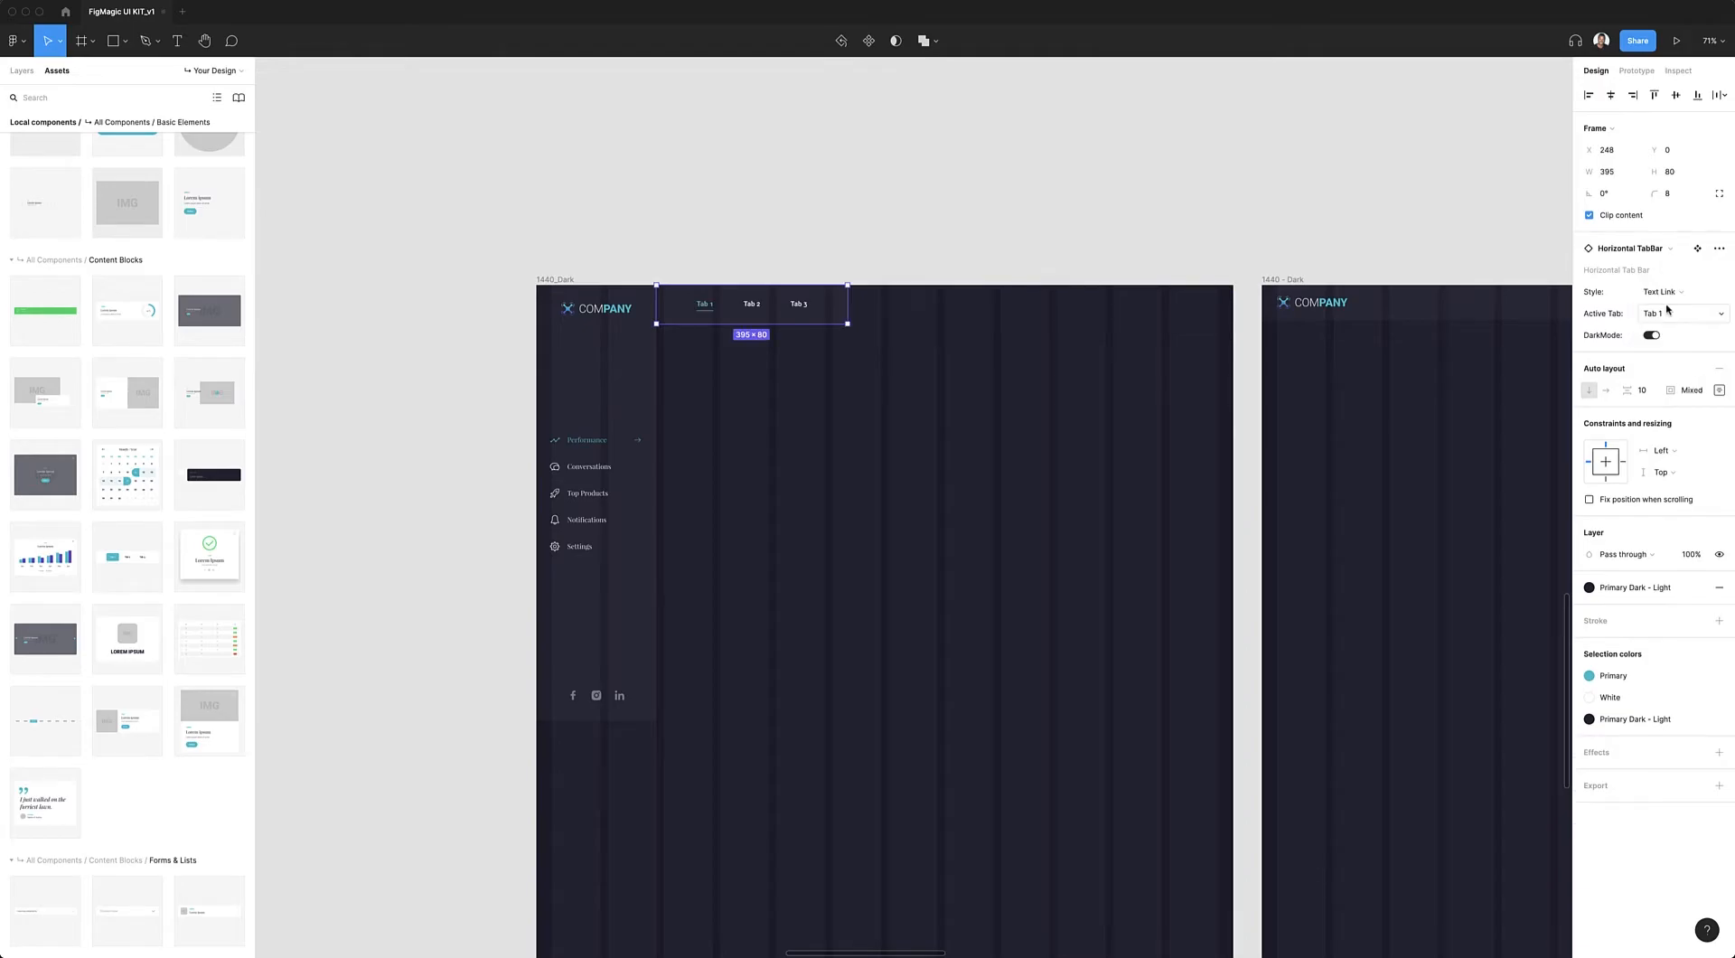
pyautogui.click(1670, 291)
pyautogui.click(1669, 308)
pyautogui.click(1679, 291)
pyautogui.click(1672, 258)
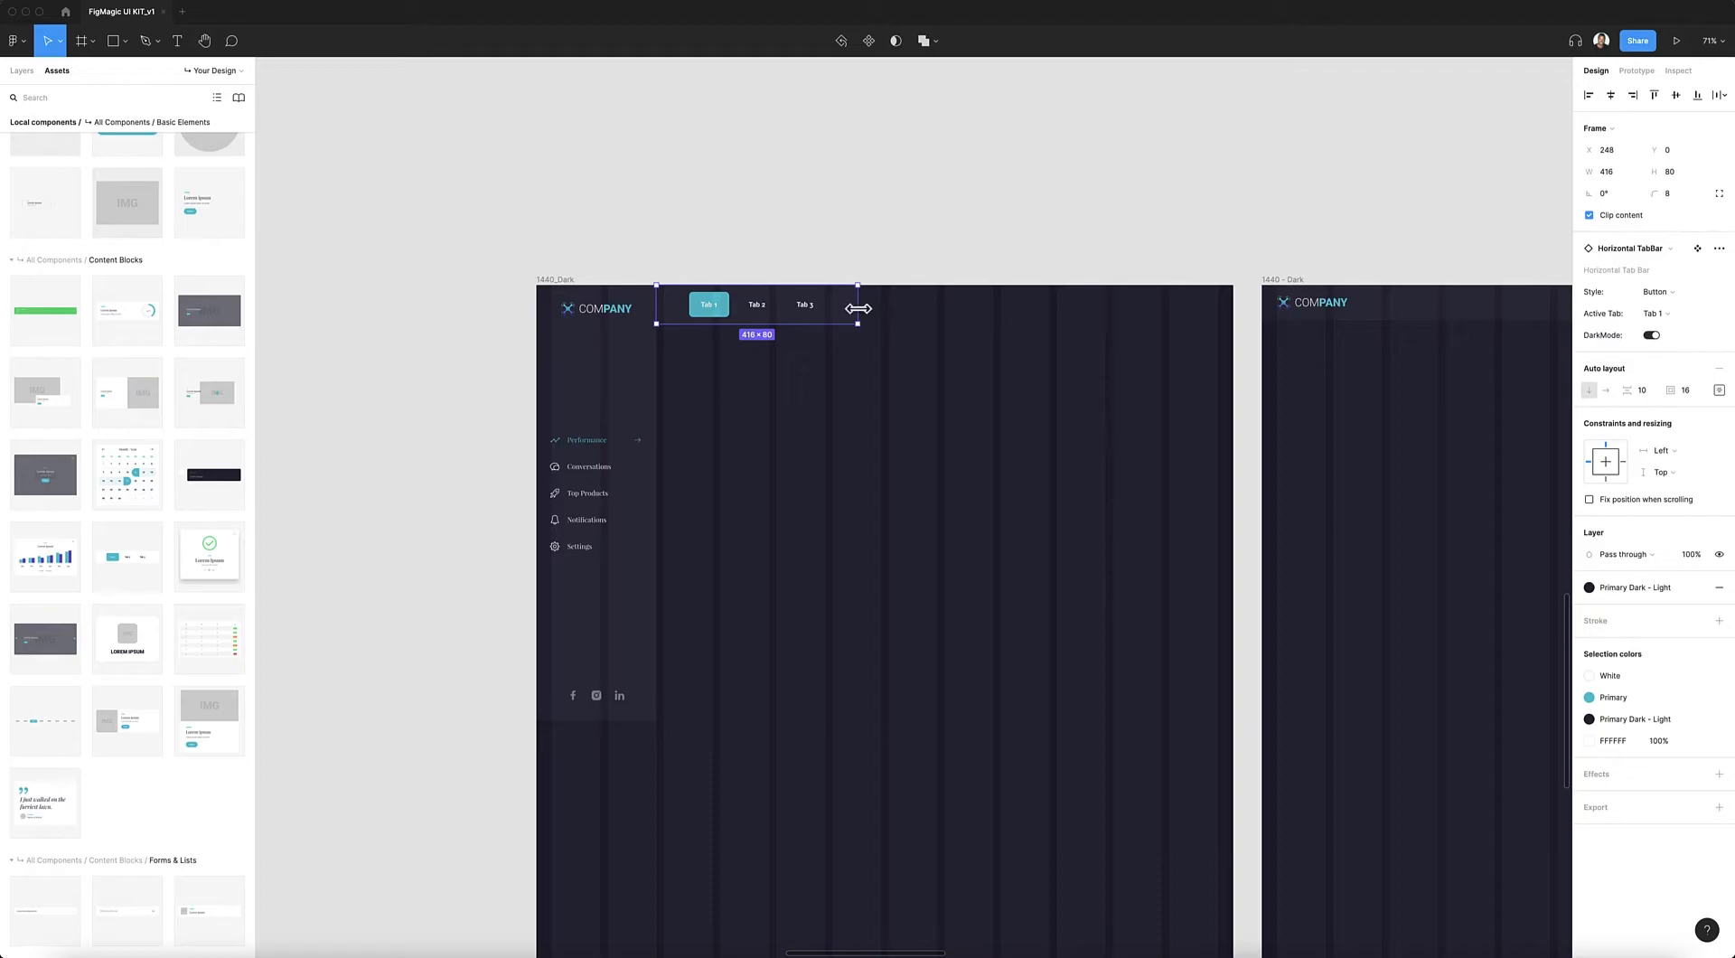
pyautogui.moveTo(871, 308); pyautogui.dragTo(1233, 308)
# - Set the tab bar's style to Nodge and widen it to 1200 so it spans the header
pyautogui.click(1655, 292)
pyautogui.click(1672, 323)
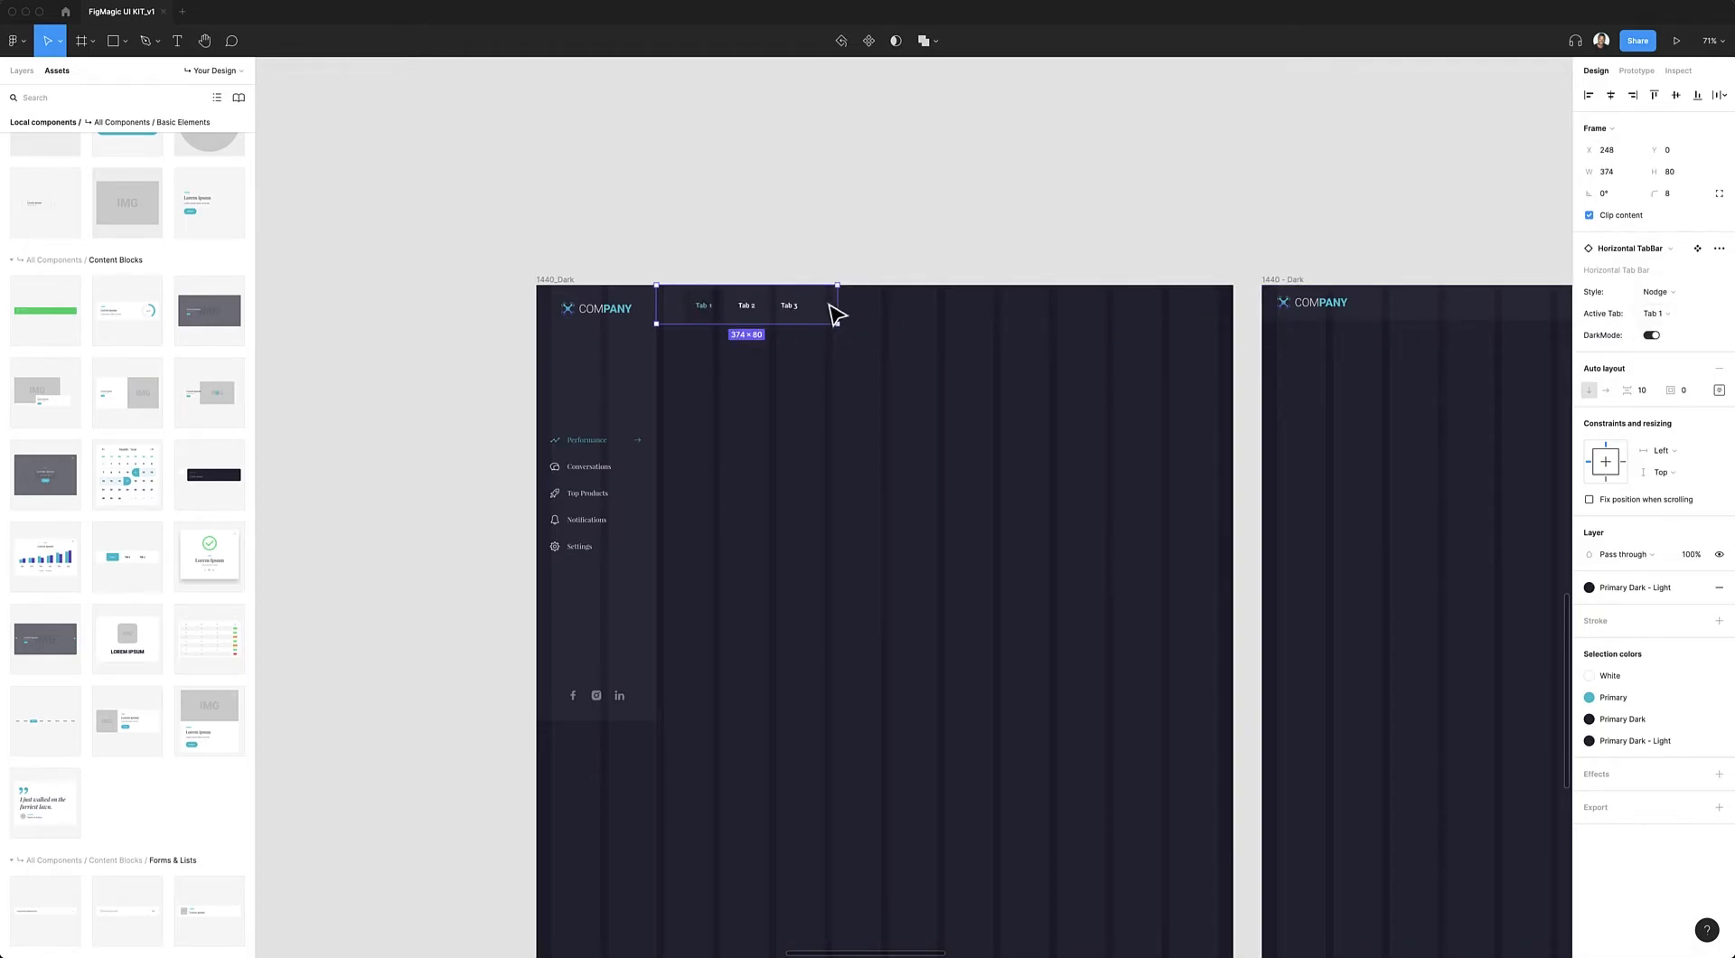
pyautogui.moveTo(837, 304); pyautogui.dragTo(1236, 310)
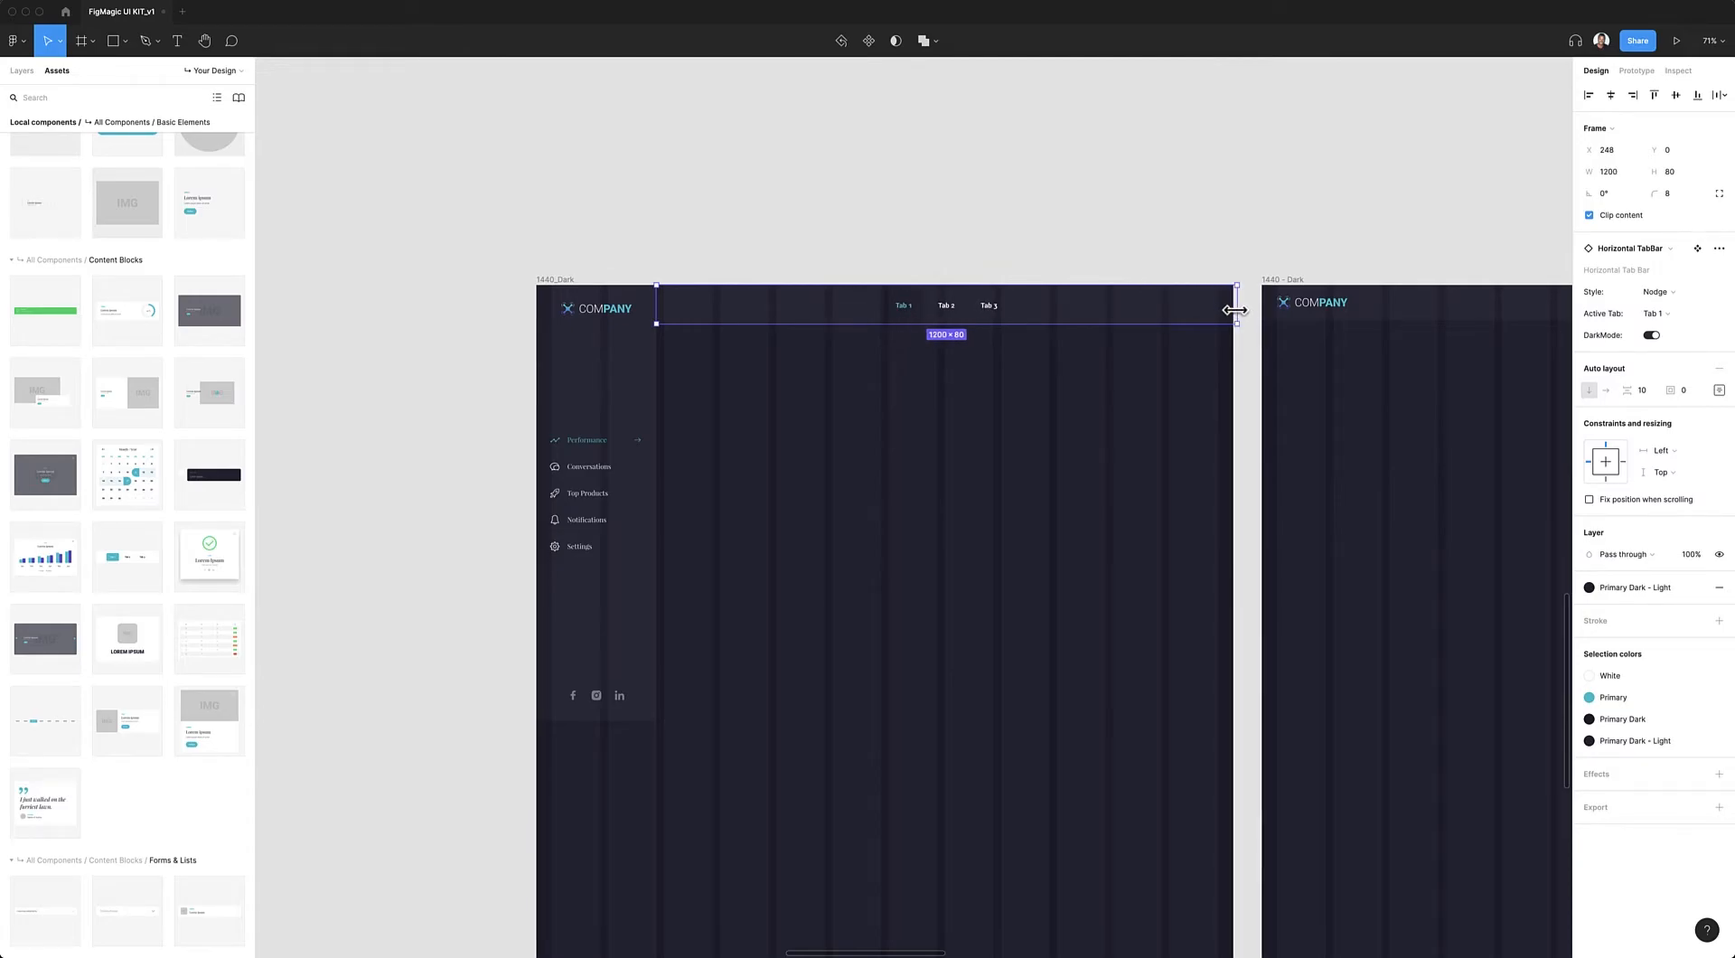
pyautogui.click(1030, 222)
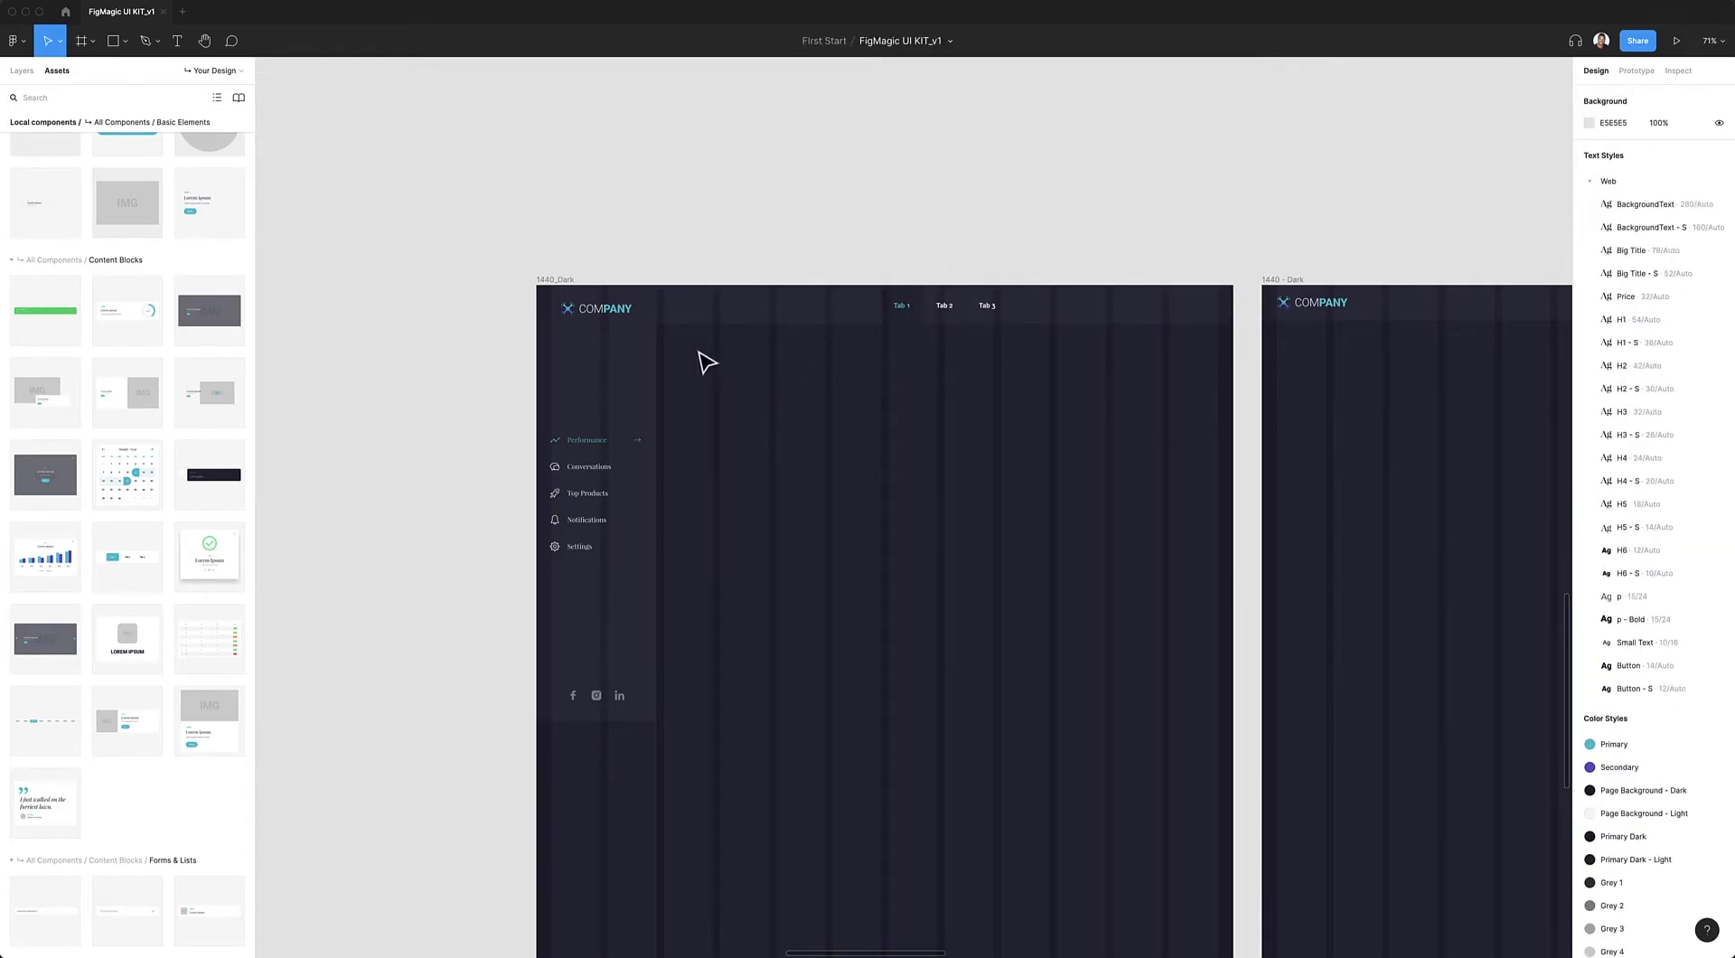
# - Insert the DropDown component from Forms & Lists beneath the tab bar, next to the sidebar
pyautogui.scroll(-8, 134, 383)
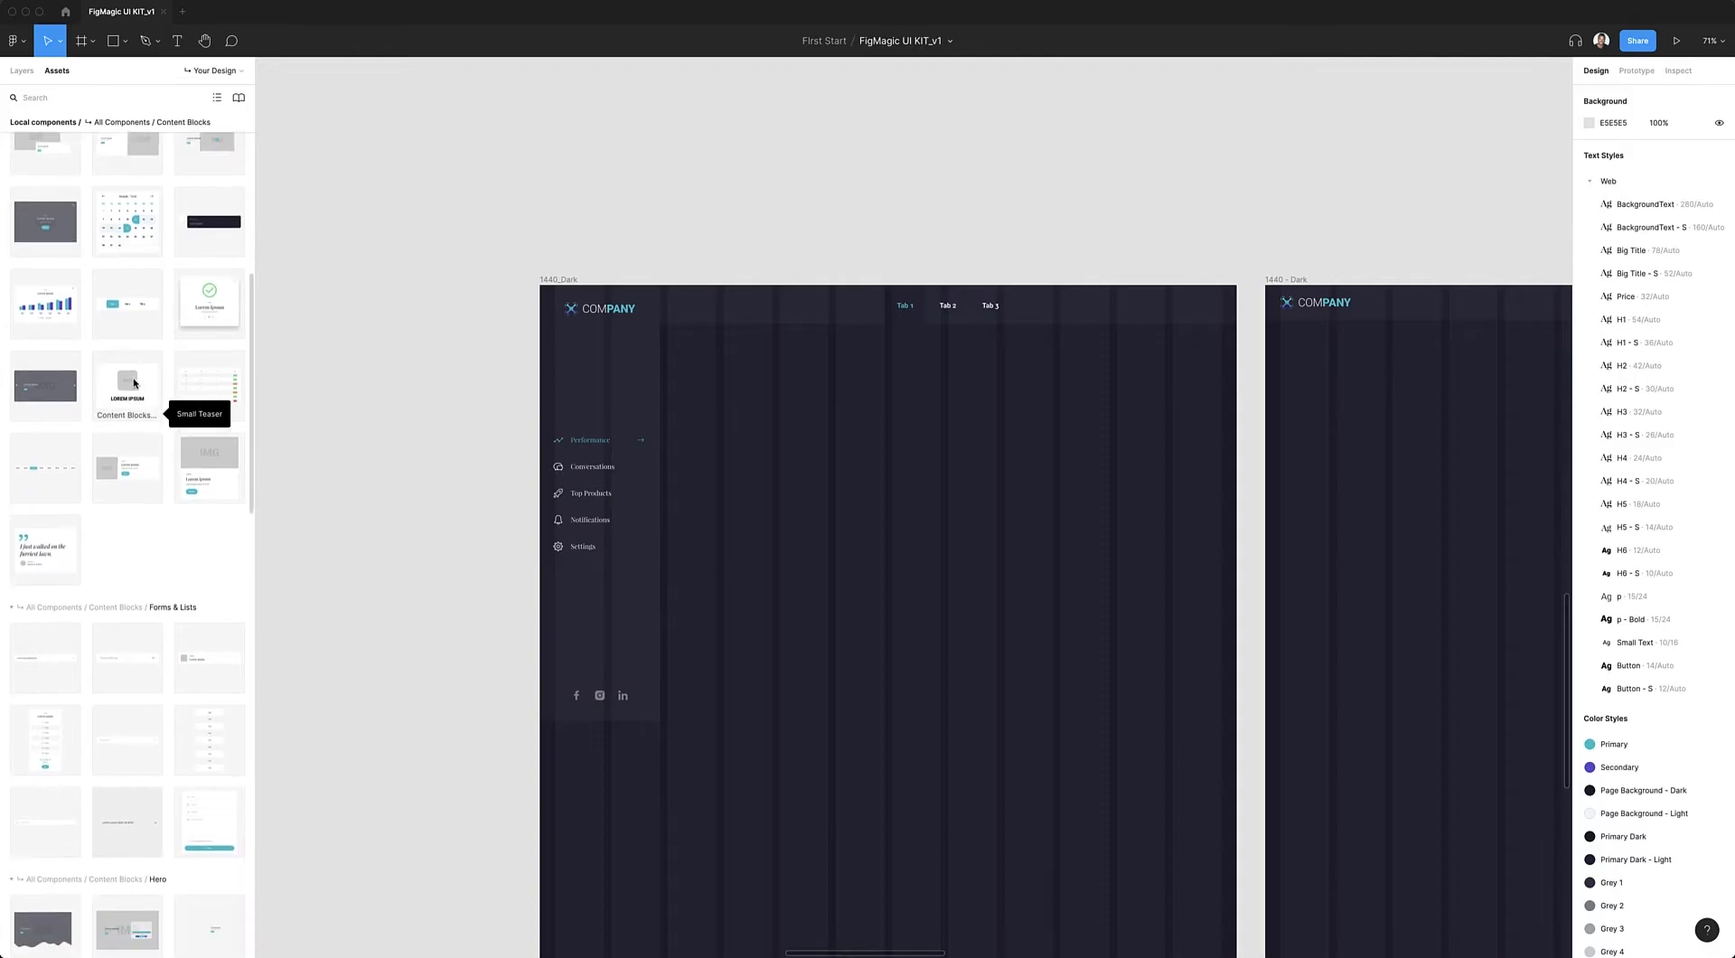
pyautogui.scroll(-1, 169, 520)
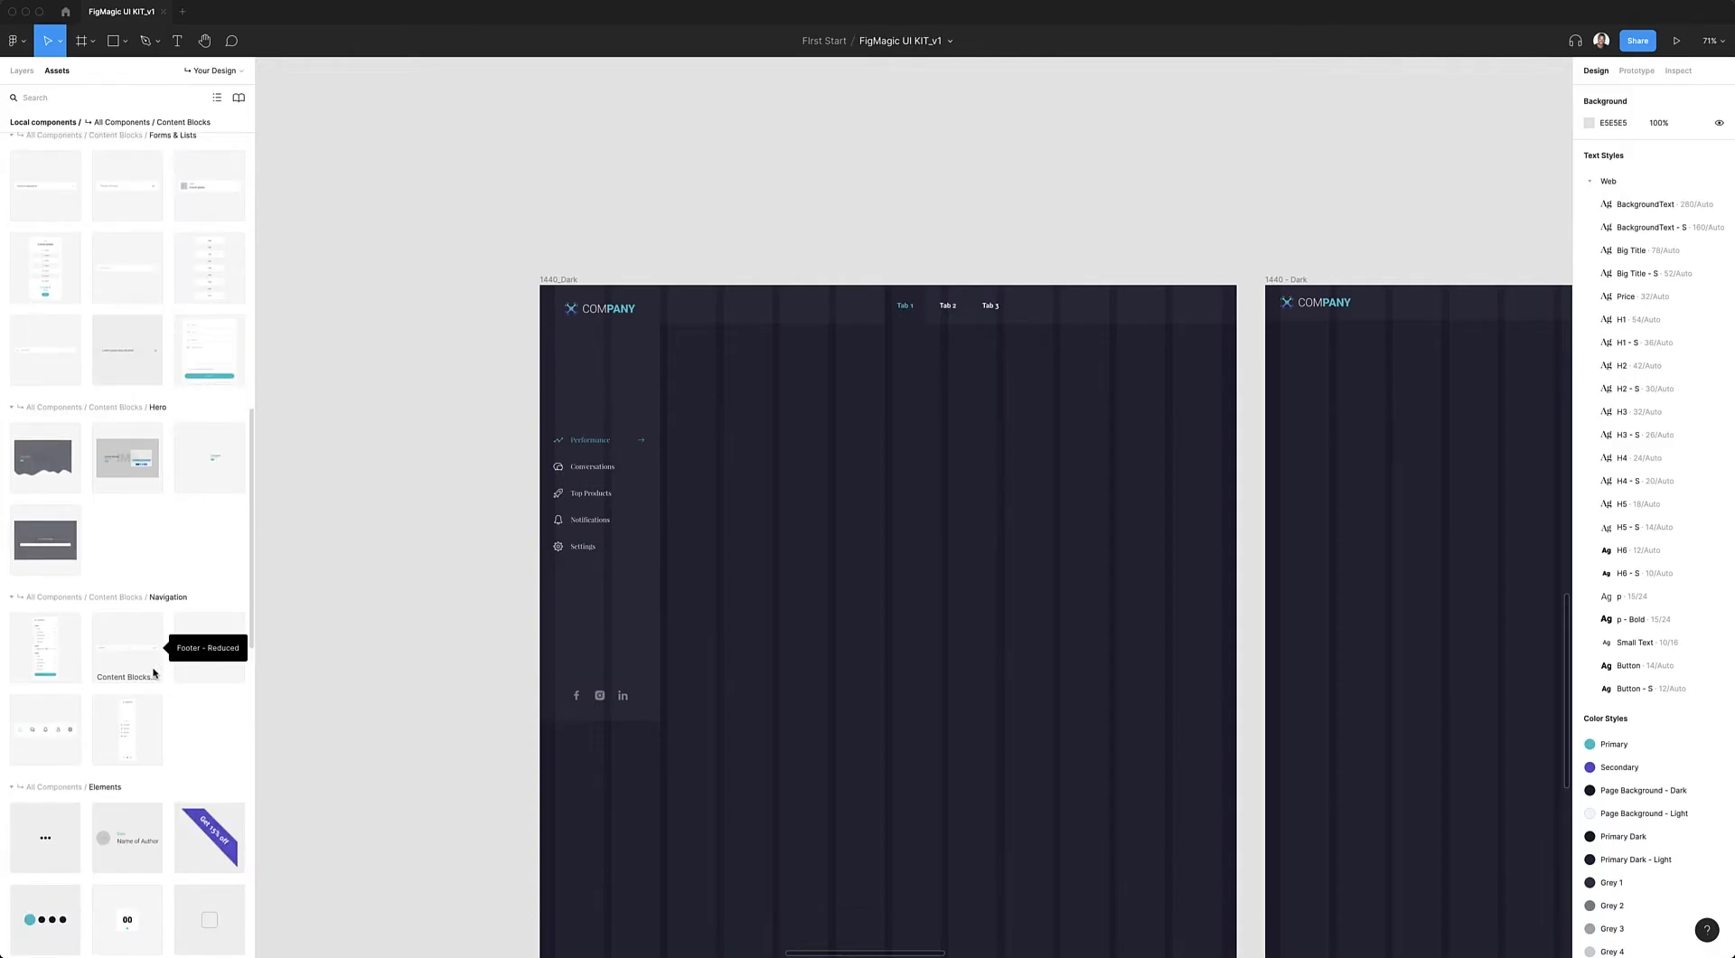
pyautogui.scroll(-3, 155, 664)
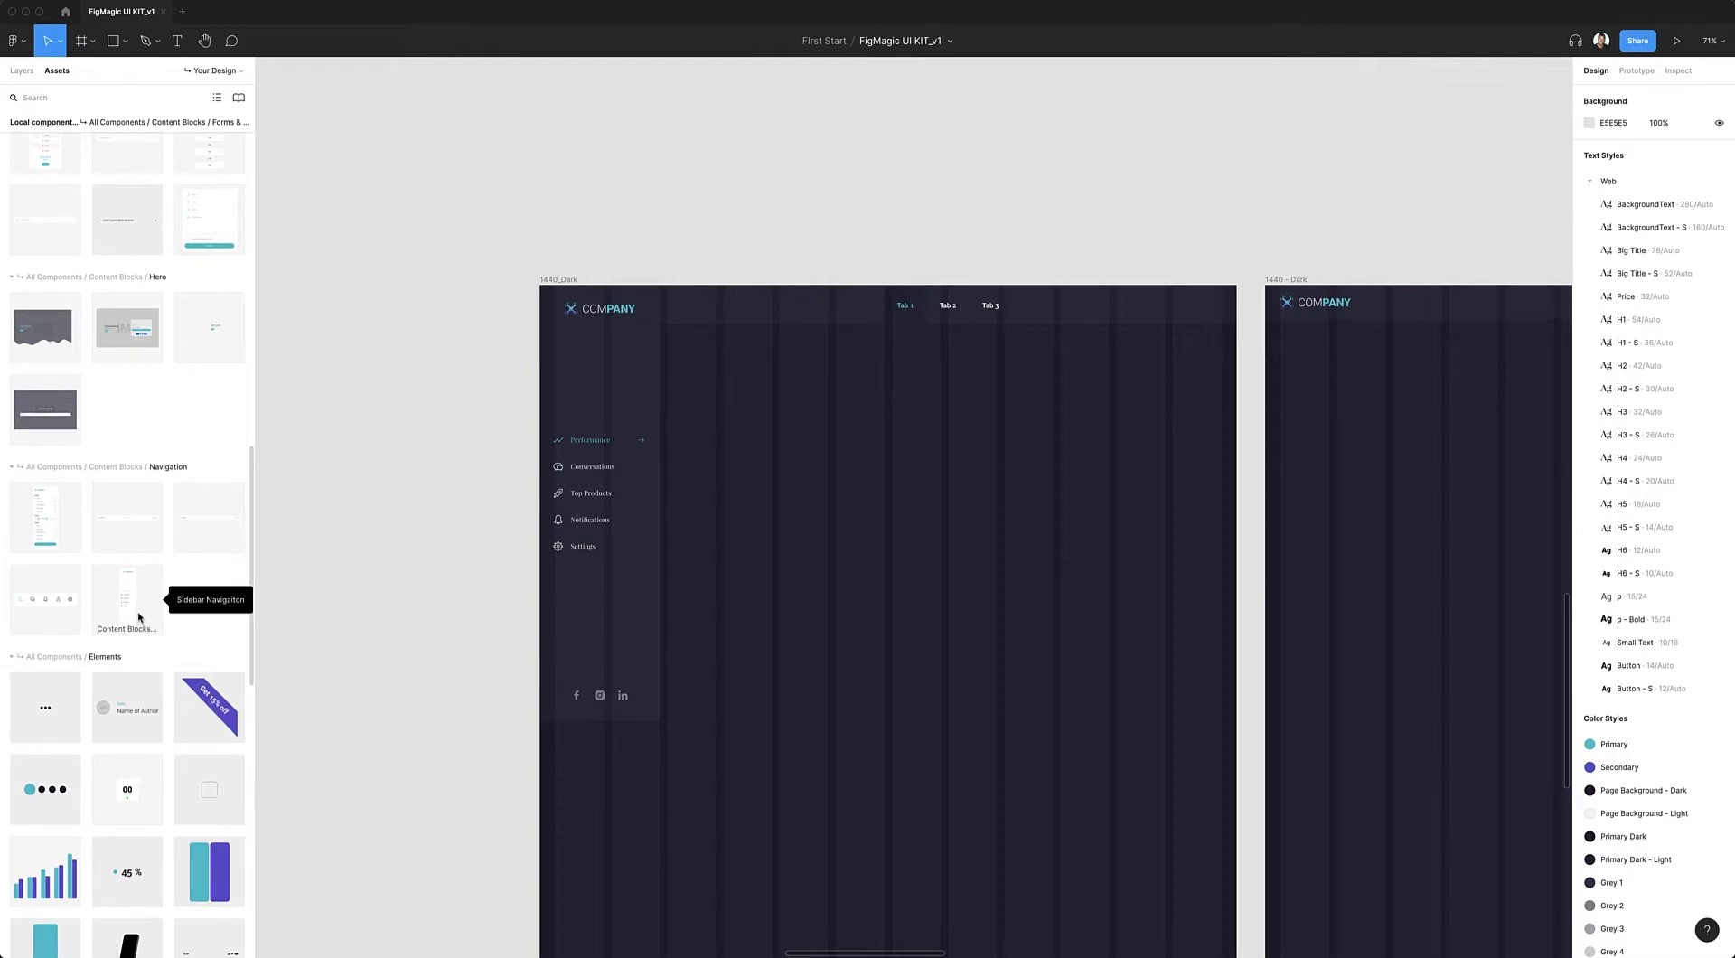
pyautogui.scroll(-14, 129, 632)
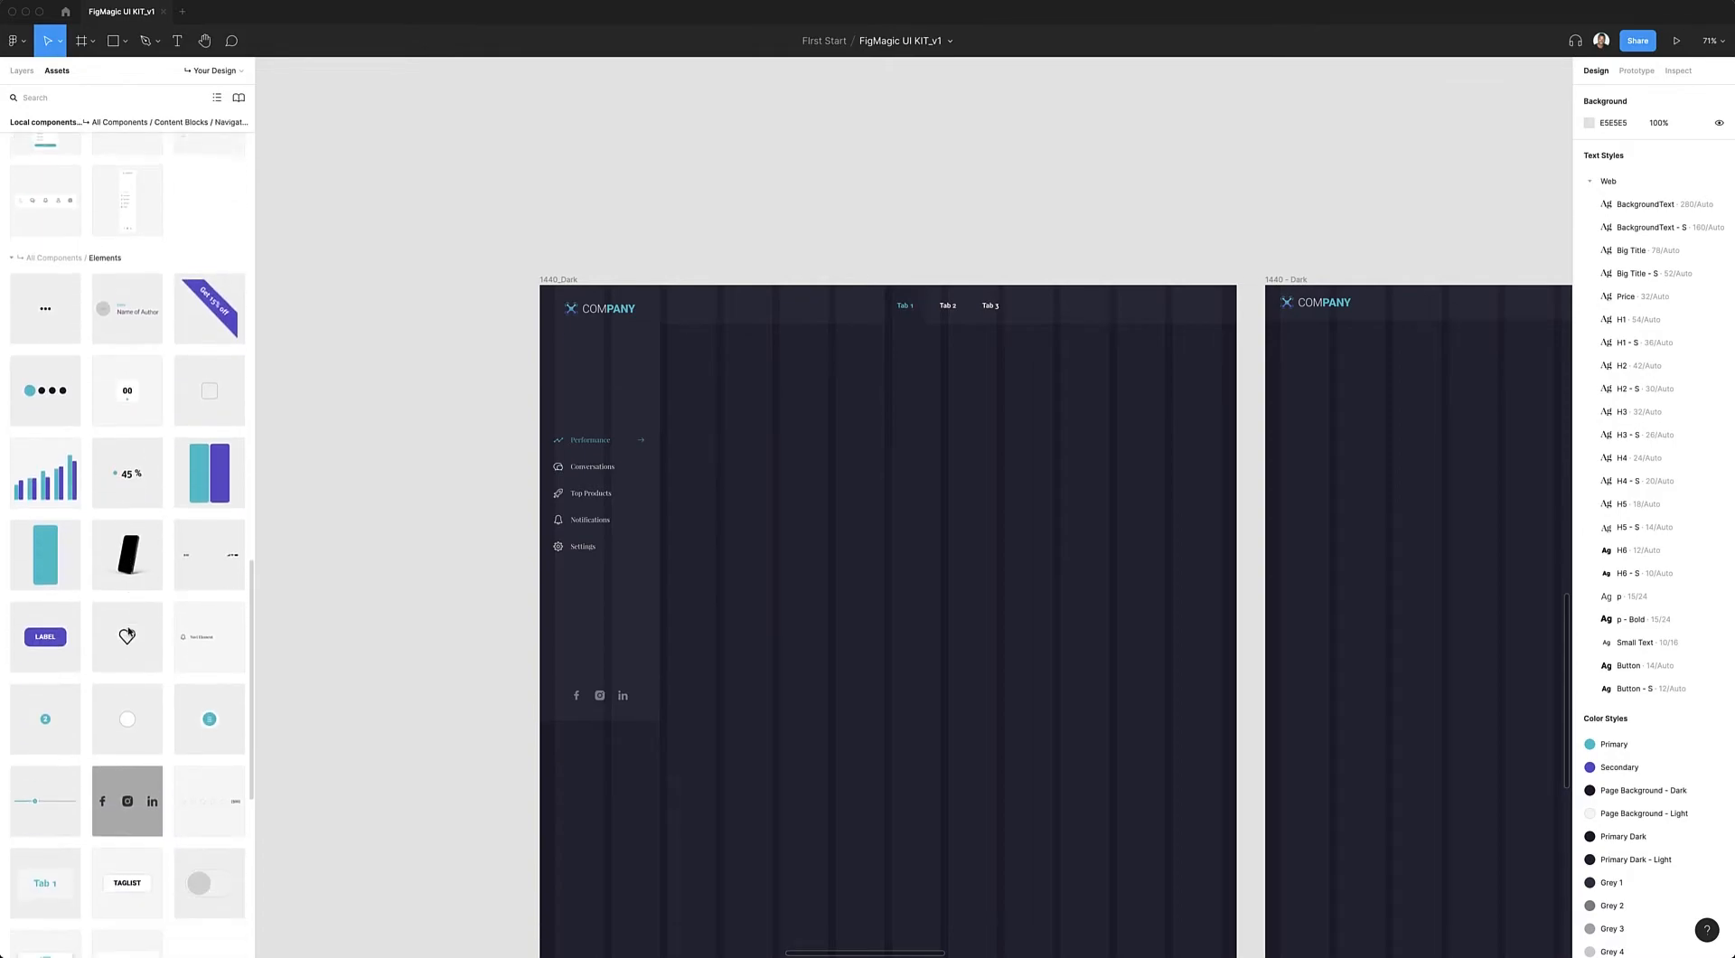
pyautogui.scroll(-15, 129, 632)
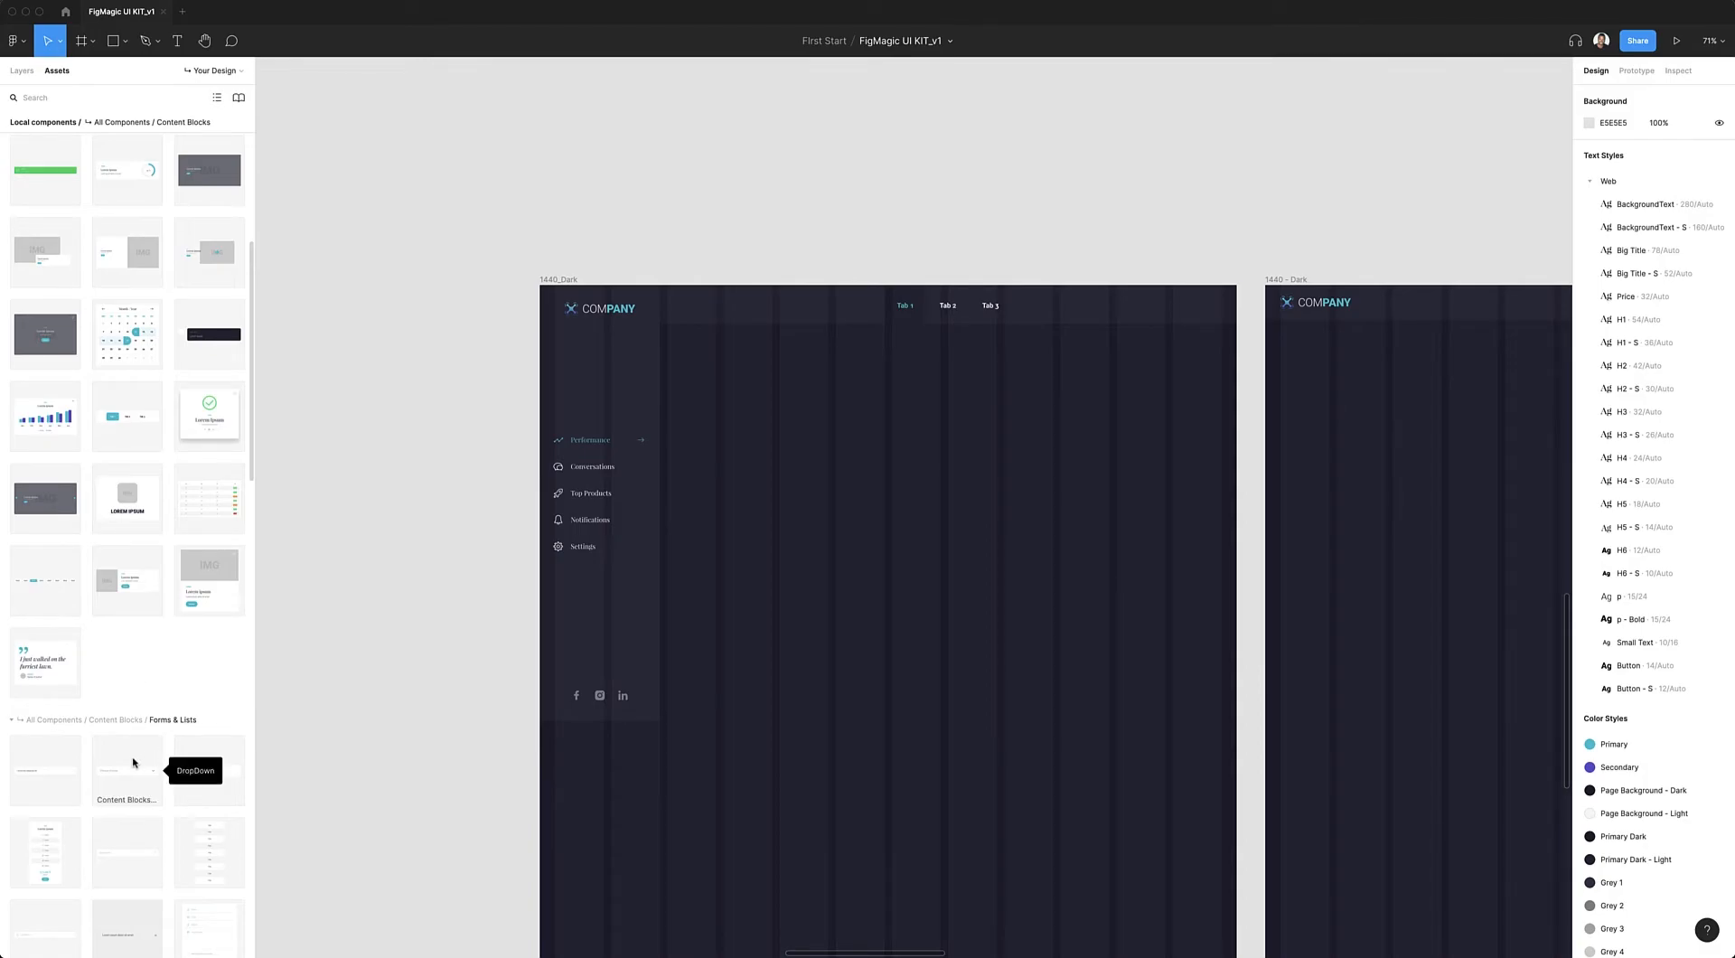
pyautogui.moveTo(126, 776); pyautogui.dragTo(771, 384)
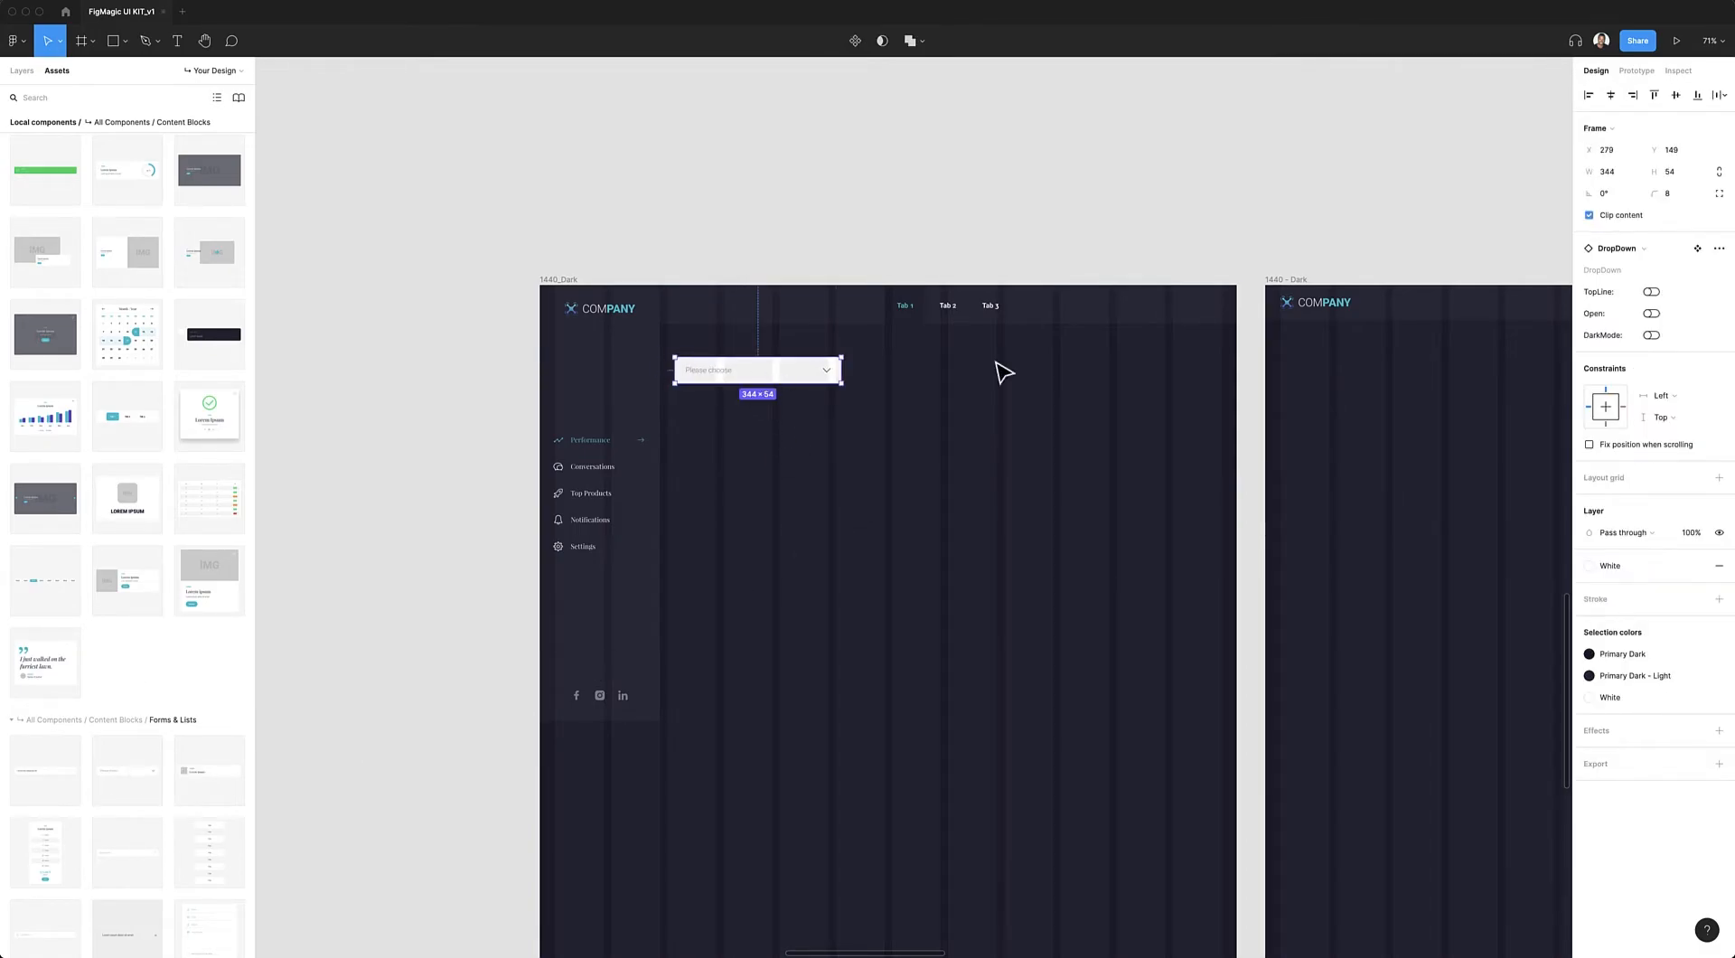
# - Turn on the dropdown's TopLine option and move the dropdown to X 264, Y 103
pyautogui.click(1651, 292)
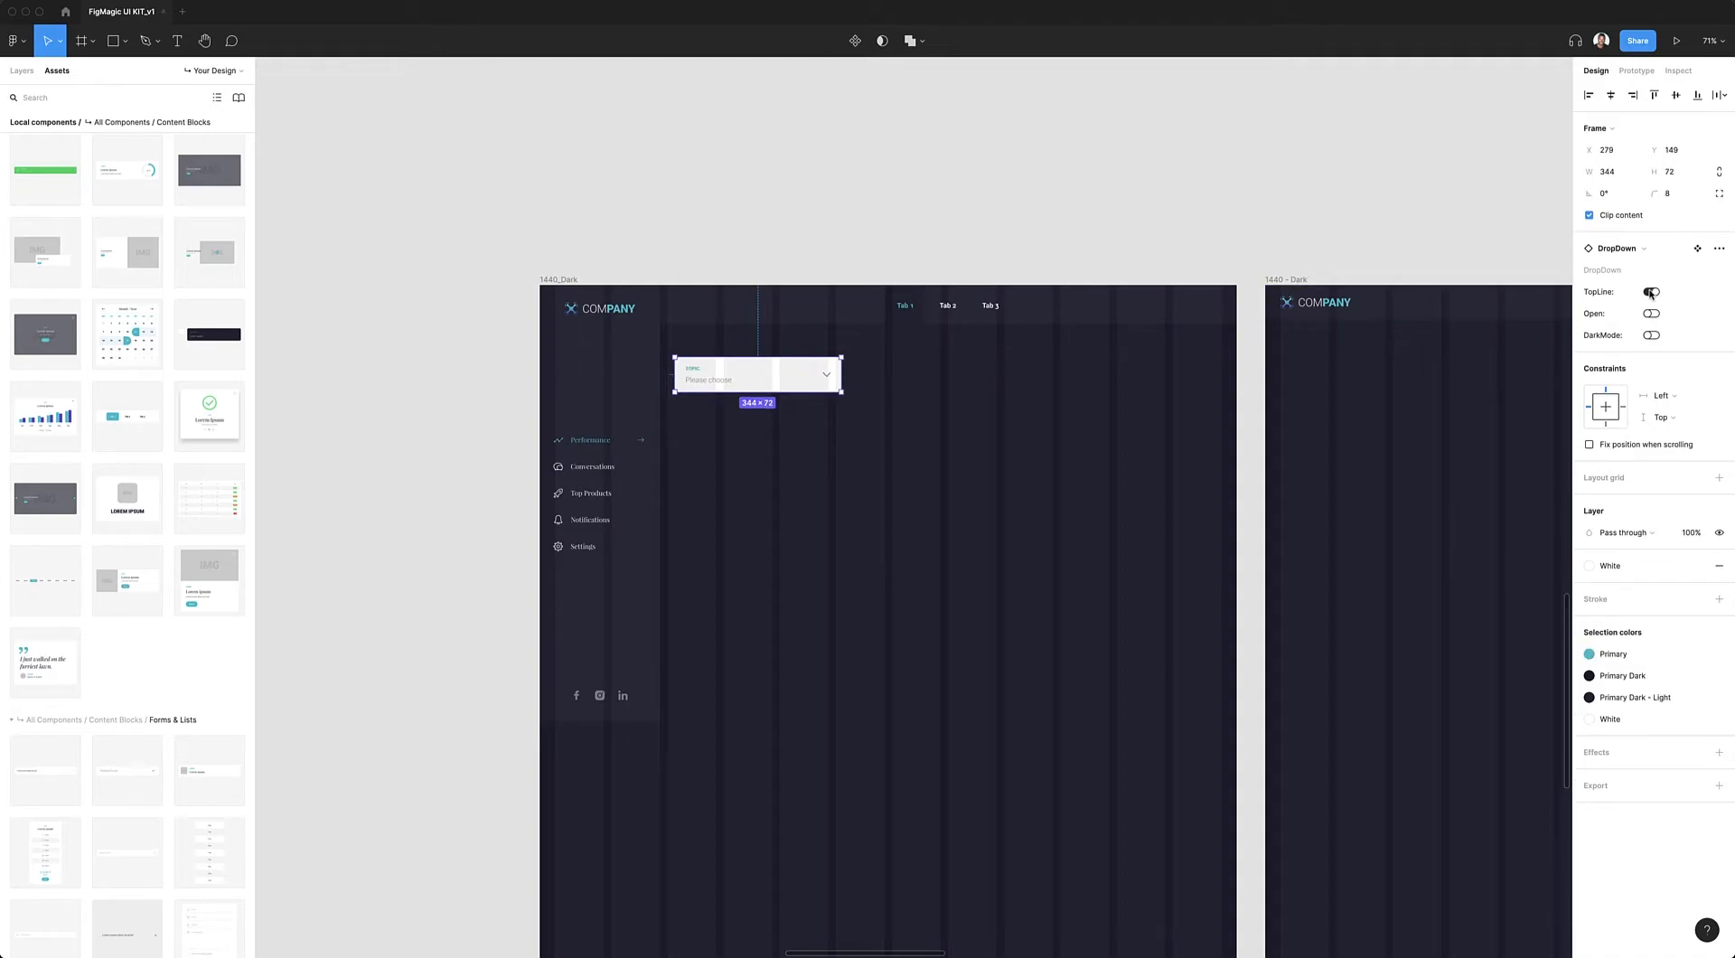
pyautogui.click(1650, 292)
pyautogui.click(1651, 292)
pyautogui.moveTo(757, 386); pyautogui.dragTo(748, 365)
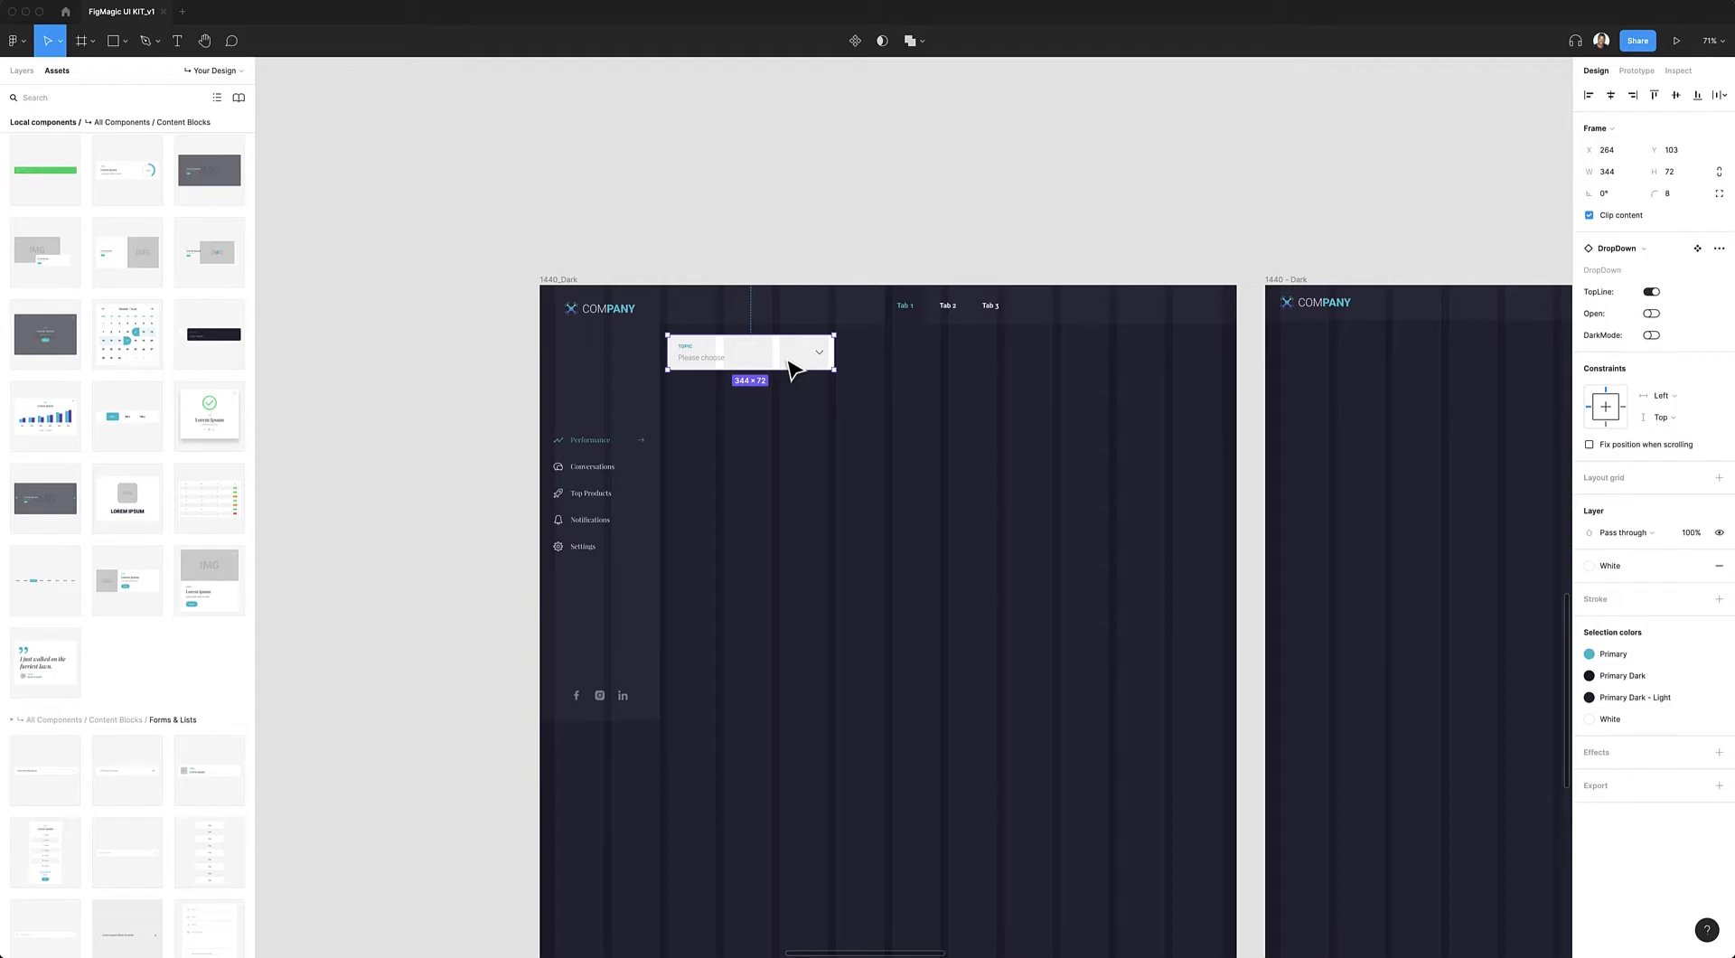
# - Duplicate the dropdown into a horizontal row of three and widen the whole row to 1144
pyautogui.moveTo(755, 357); pyautogui.dragTo(920, 362)
pyautogui.press('super+d')
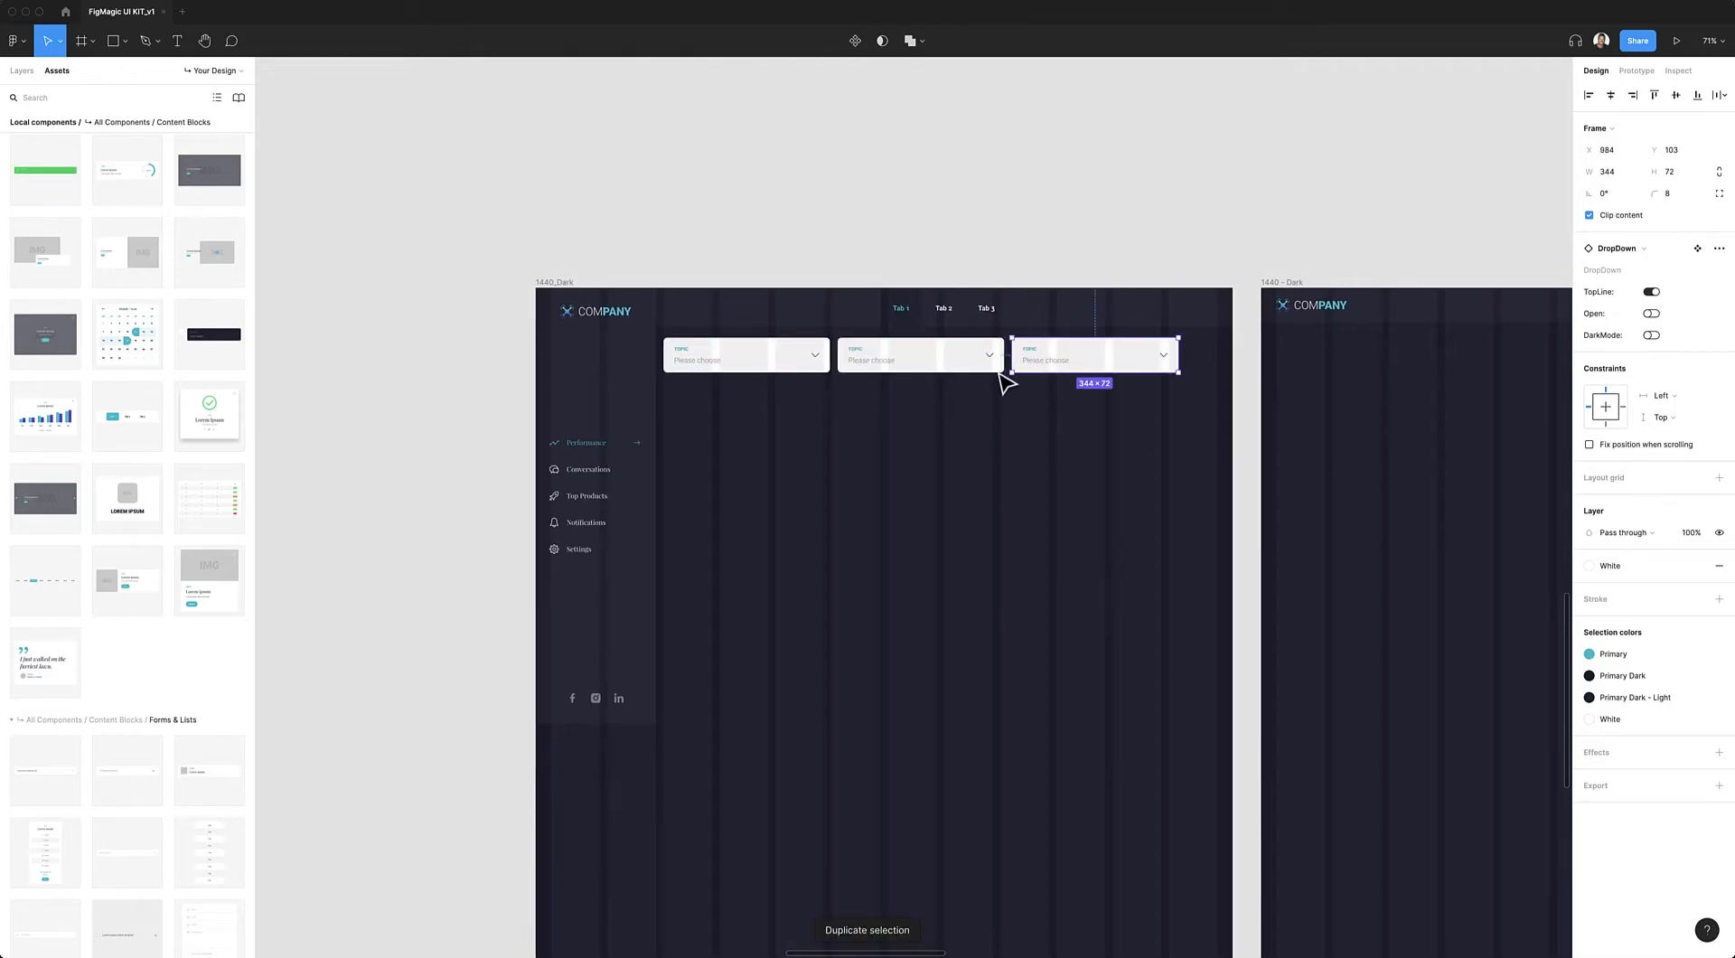
pyautogui.keyDown('shift'); pyautogui.click(926, 365); pyautogui.keyUp('shift')
pyautogui.keyDown('shift'); pyautogui.click(765, 363); pyautogui.keyUp('shift')
pyautogui.moveTo(1179, 354); pyautogui.dragTo(1217, 354)
# - Insert the Diagramm component directly below the dropdown row and resize it to 1144 × 391
pyautogui.moveTo(54, 420); pyautogui.dragTo(826, 483)
pyautogui.moveTo(963, 465); pyautogui.dragTo(1211, 459)
pyautogui.moveTo(1050, 559); pyautogui.dragTo(1051, 578)
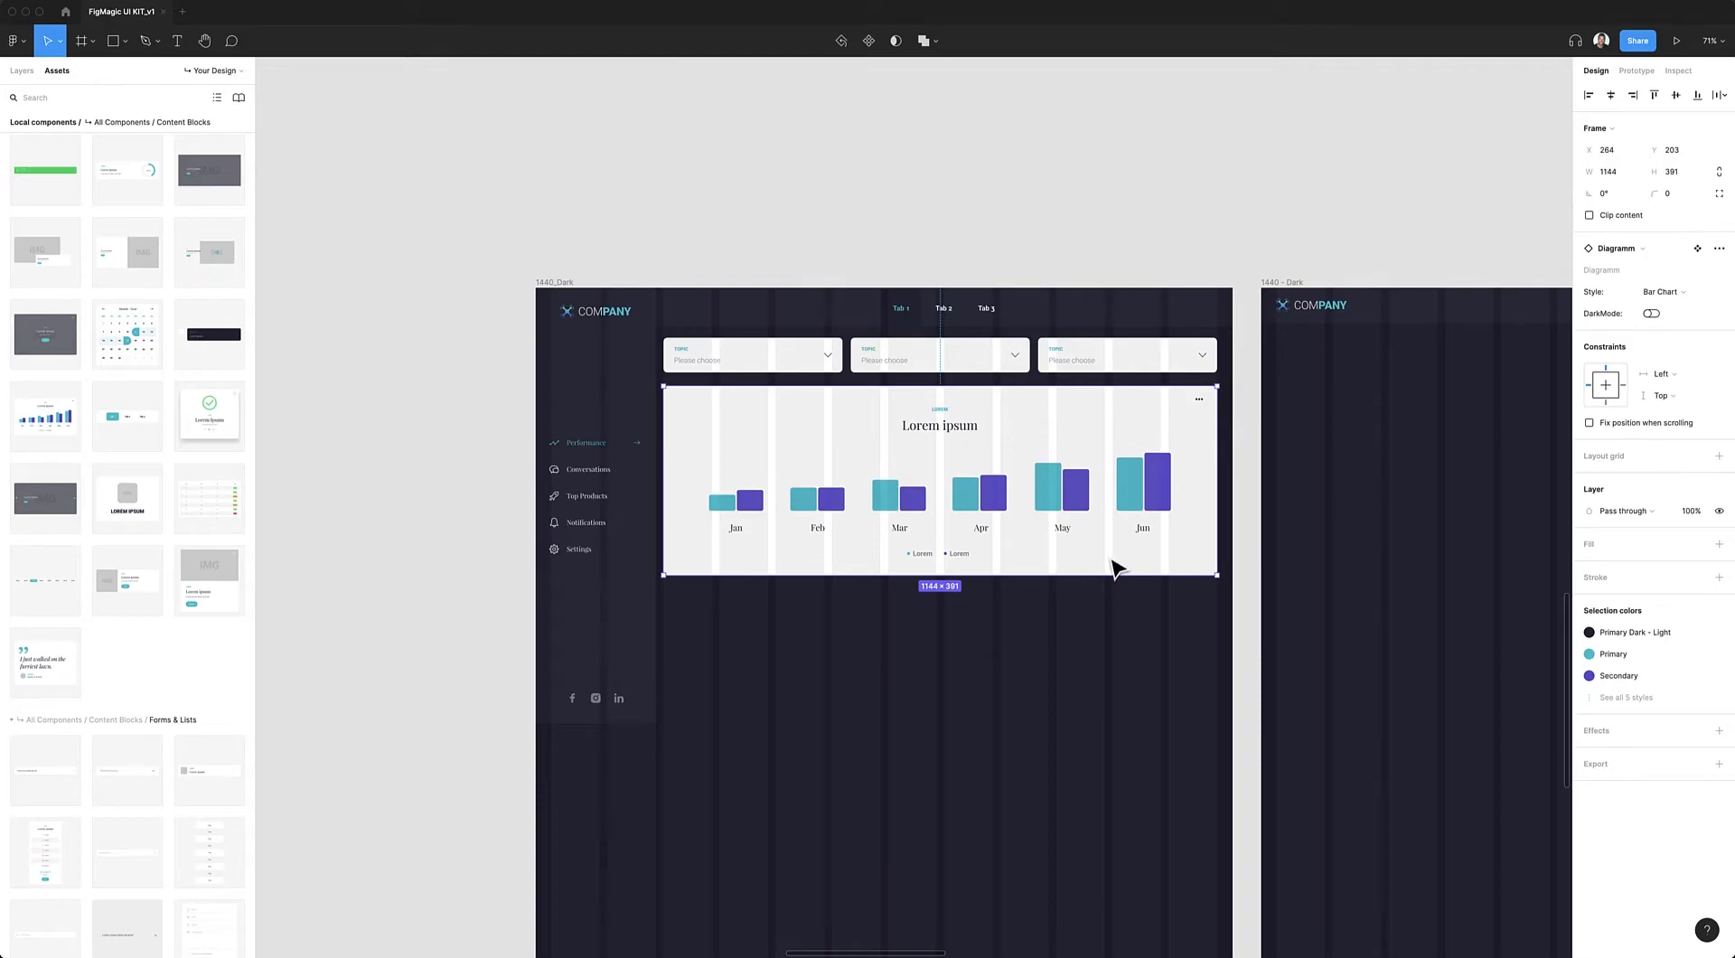
# - Set the diagram's style to Line Chart and turn on its dark mode
pyautogui.click(1671, 299)
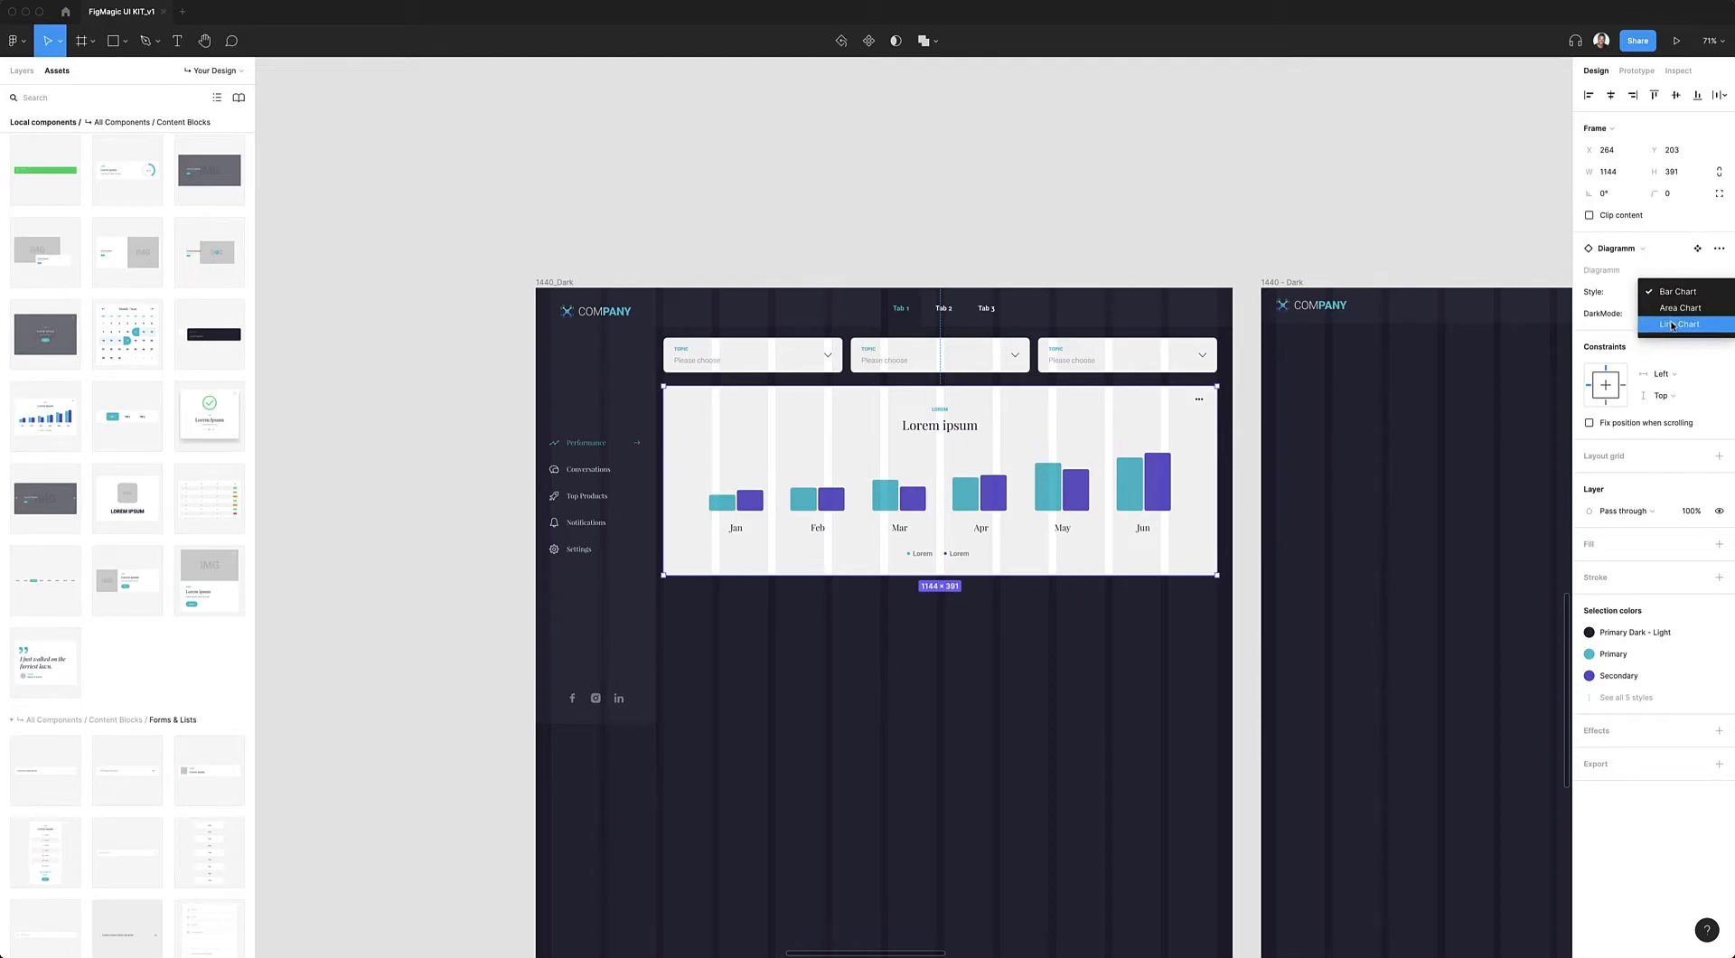
pyautogui.click(1667, 322)
pyautogui.scroll(1, 993, 402)
pyautogui.hscroll(1, 994, 402)
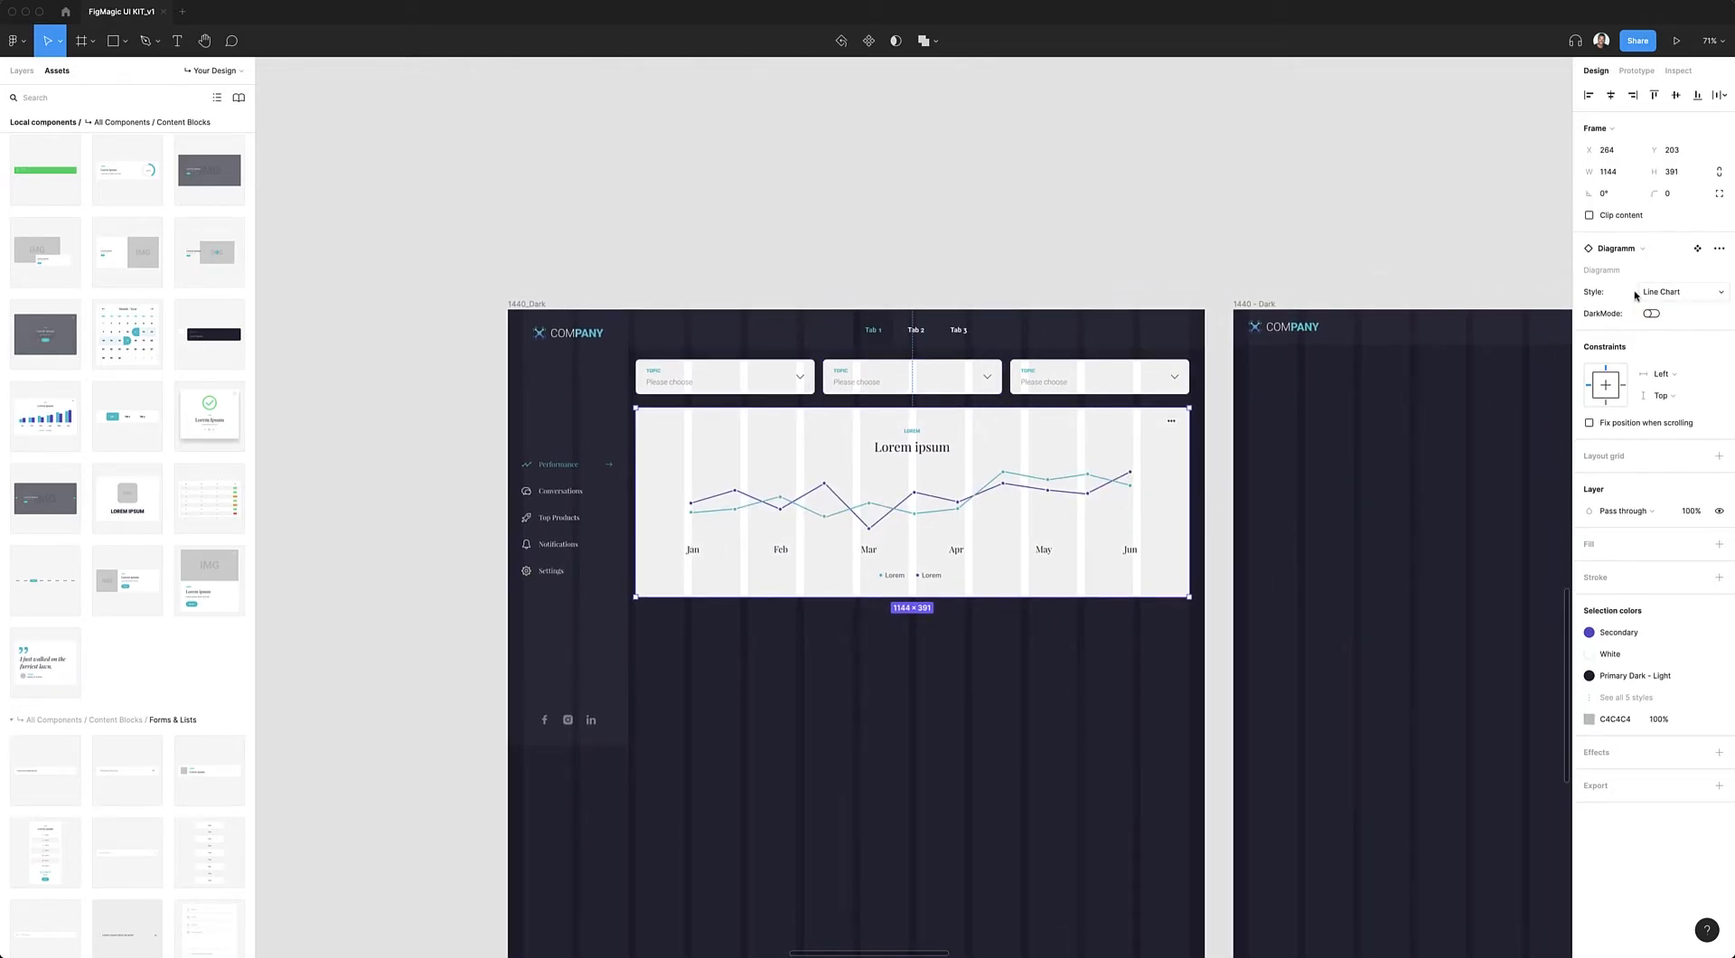
pyautogui.click(1651, 314)
# - Turn on dark mode for all three dropdowns above the line chart
pyautogui.click(1096, 376)
pyautogui.keyDown('shift'); pyautogui.click(911, 379); pyautogui.keyUp('shift')
pyautogui.keyDown('shift'); pyautogui.click(806, 379); pyautogui.keyUp('shift')
pyautogui.click(1652, 357)
pyautogui.scroll(-5, 1239, 417)
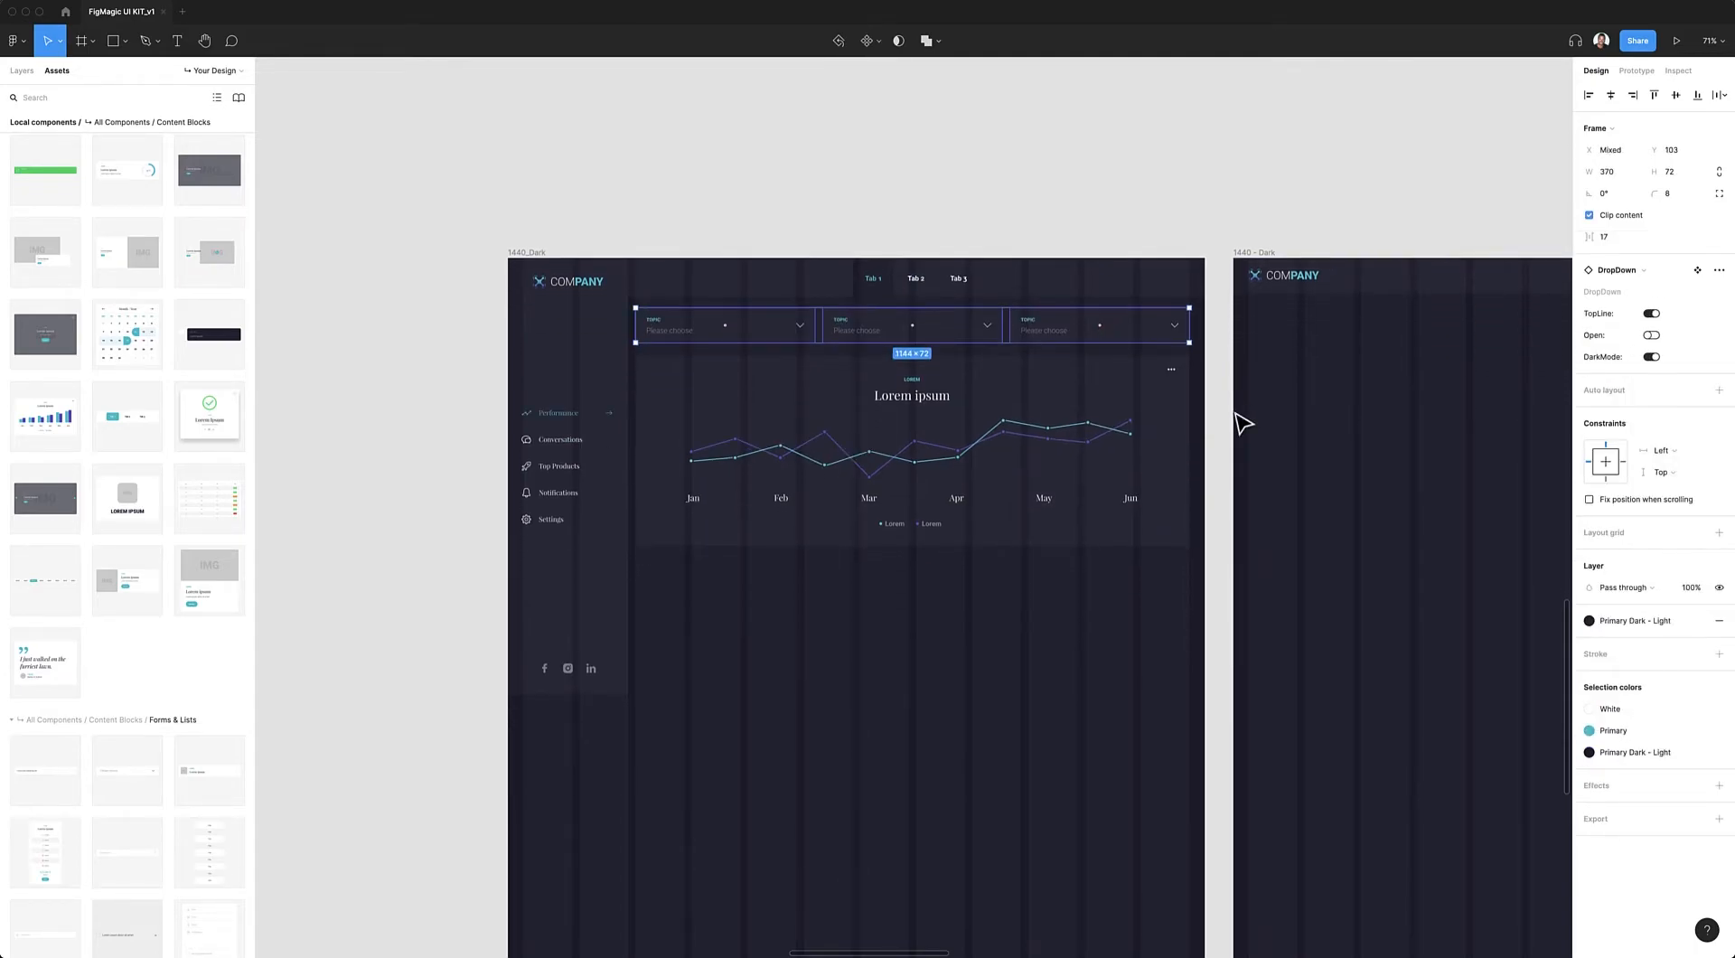
# - Hide the layout grids, try the Area Chart and Bar Chart styles on the diagram, and restore the full-width Line Chart
pyautogui.click(1049, 309)
pyautogui.hotkey('ctrl', 'g')
pyautogui.click(1673, 292)
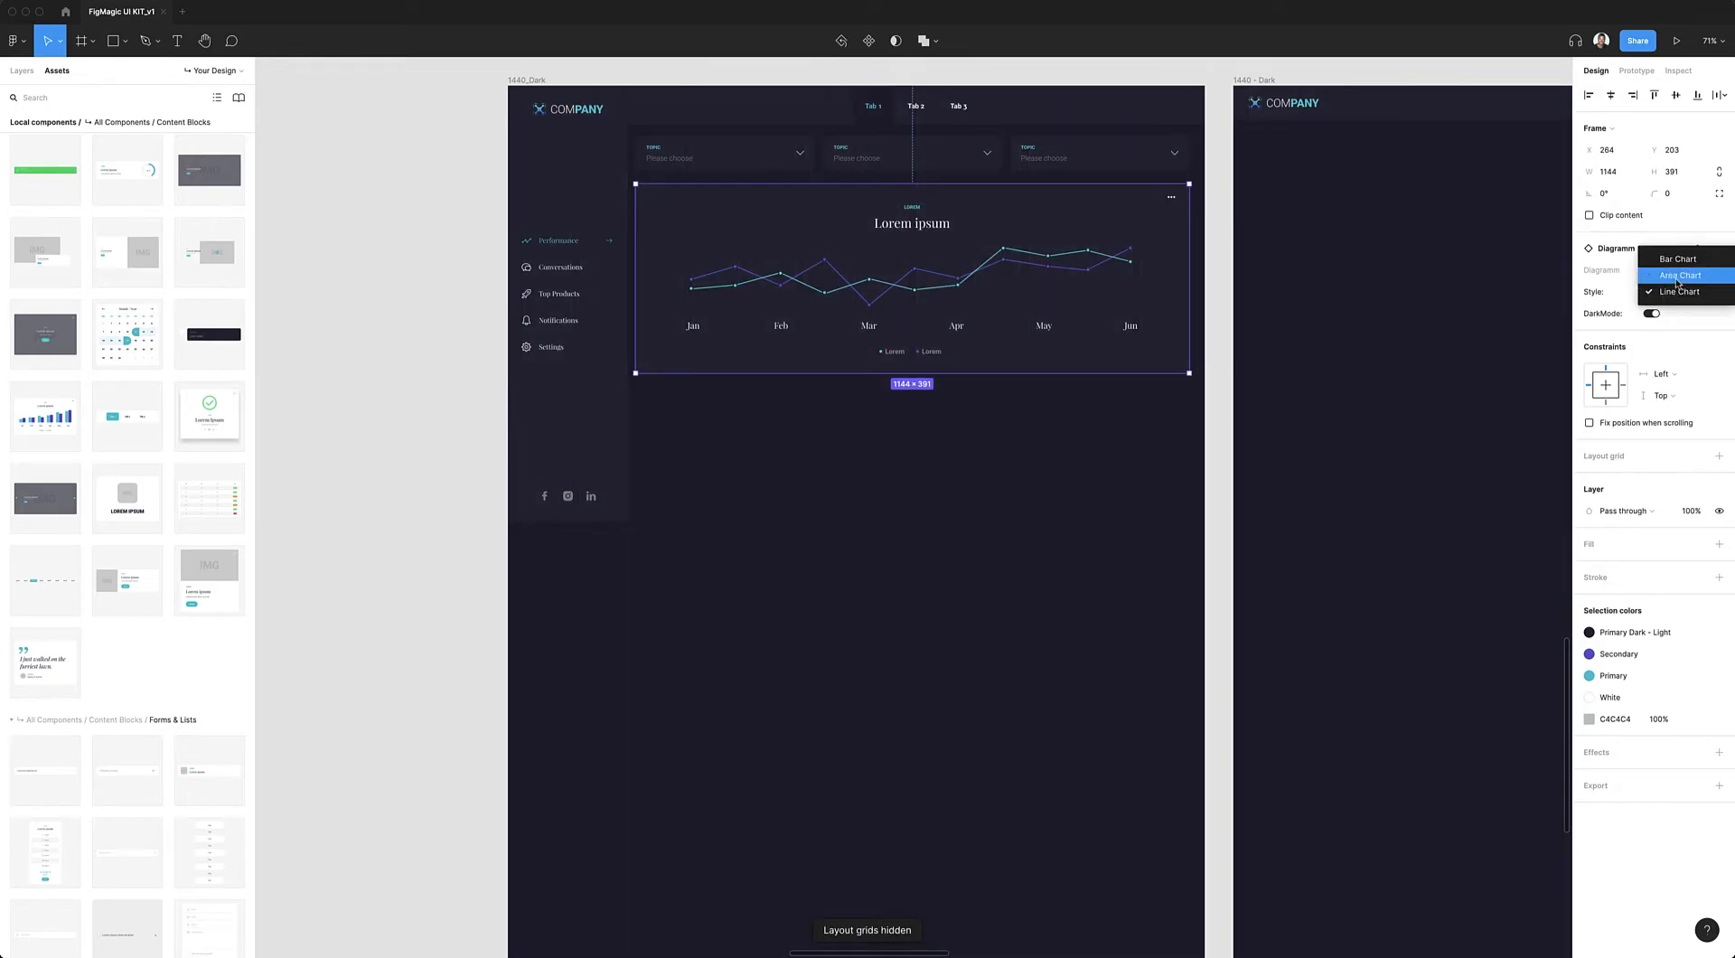
pyautogui.click(1676, 278)
pyautogui.click(1671, 298)
pyautogui.click(1672, 311)
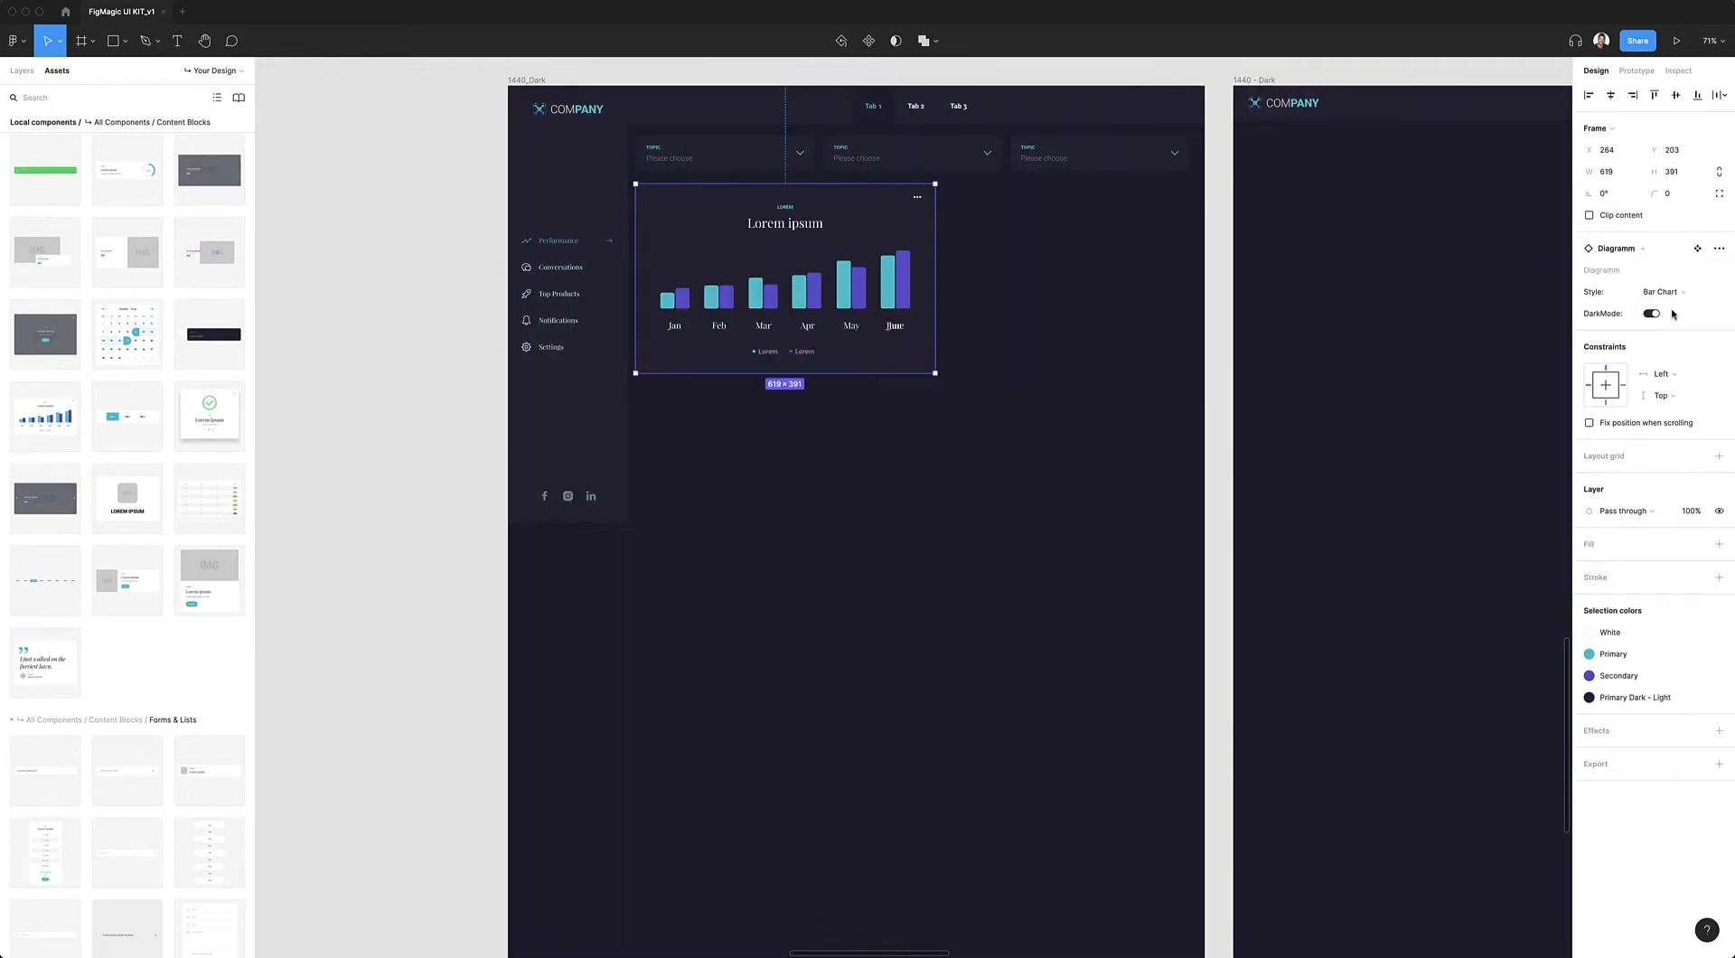
pyautogui.click(1663, 292)
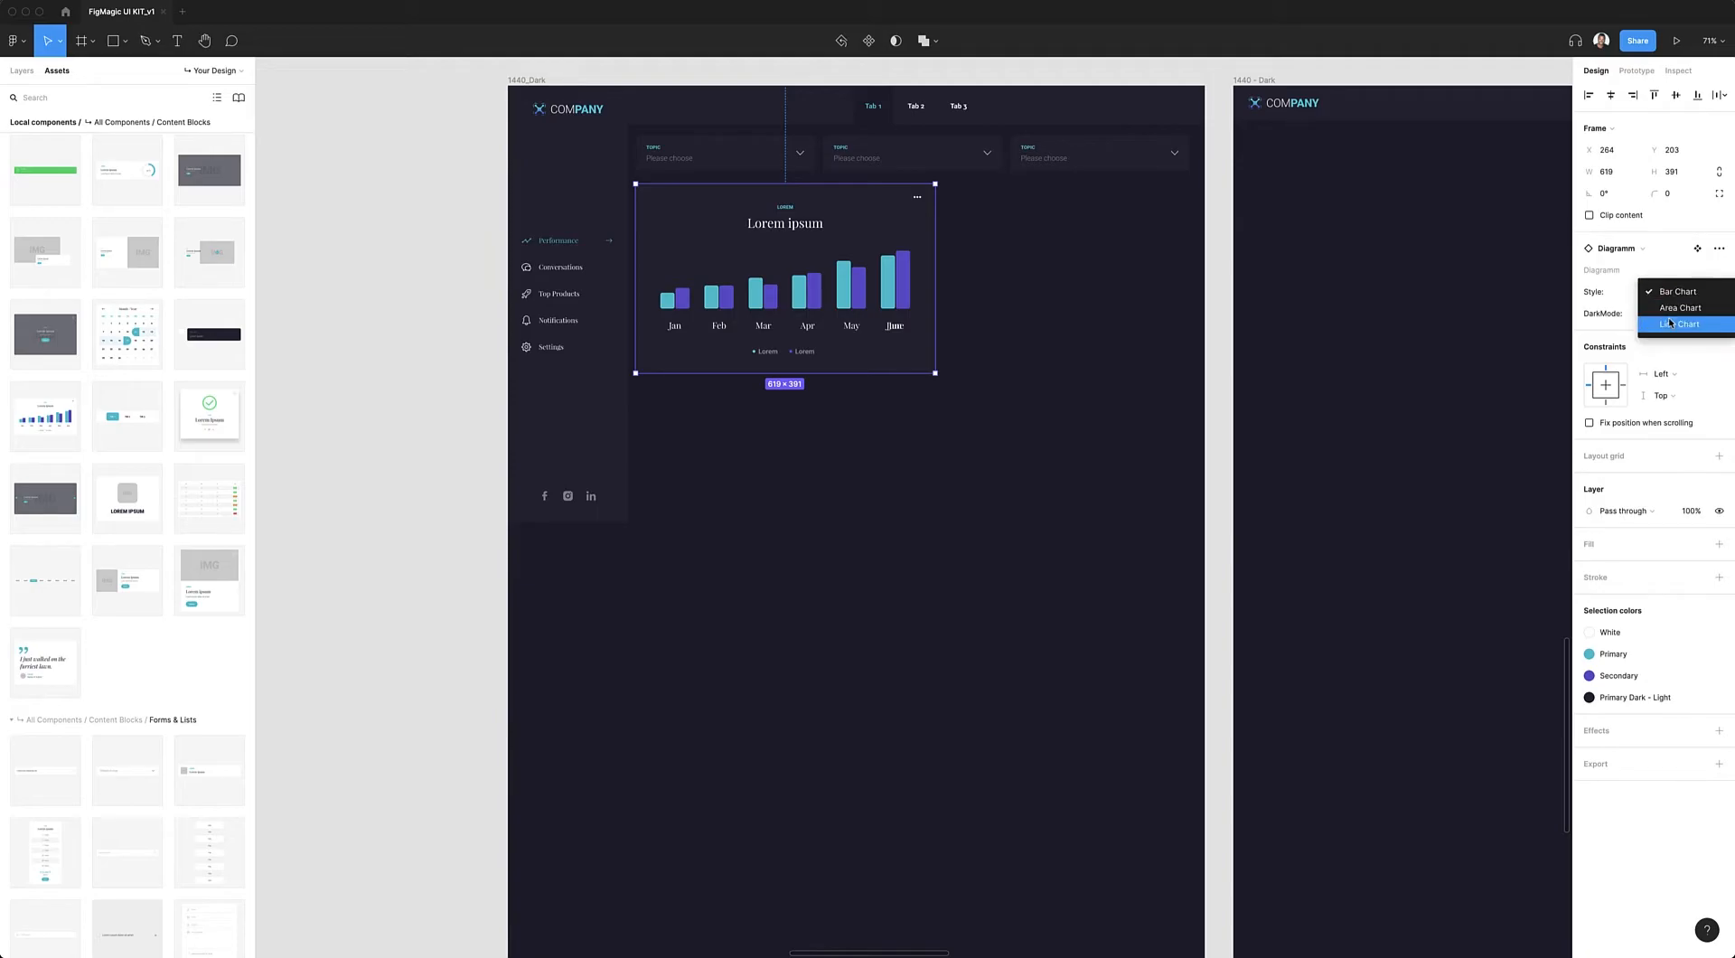
pyautogui.click(1667, 325)
pyautogui.moveTo(1081, 269); pyautogui.dragTo(1189, 264)
# - Duplicate the line chart directly below the original, narrow the copy to 564, and show the layout grids
pyautogui.moveTo(956, 283); pyautogui.dragTo(958, 459)
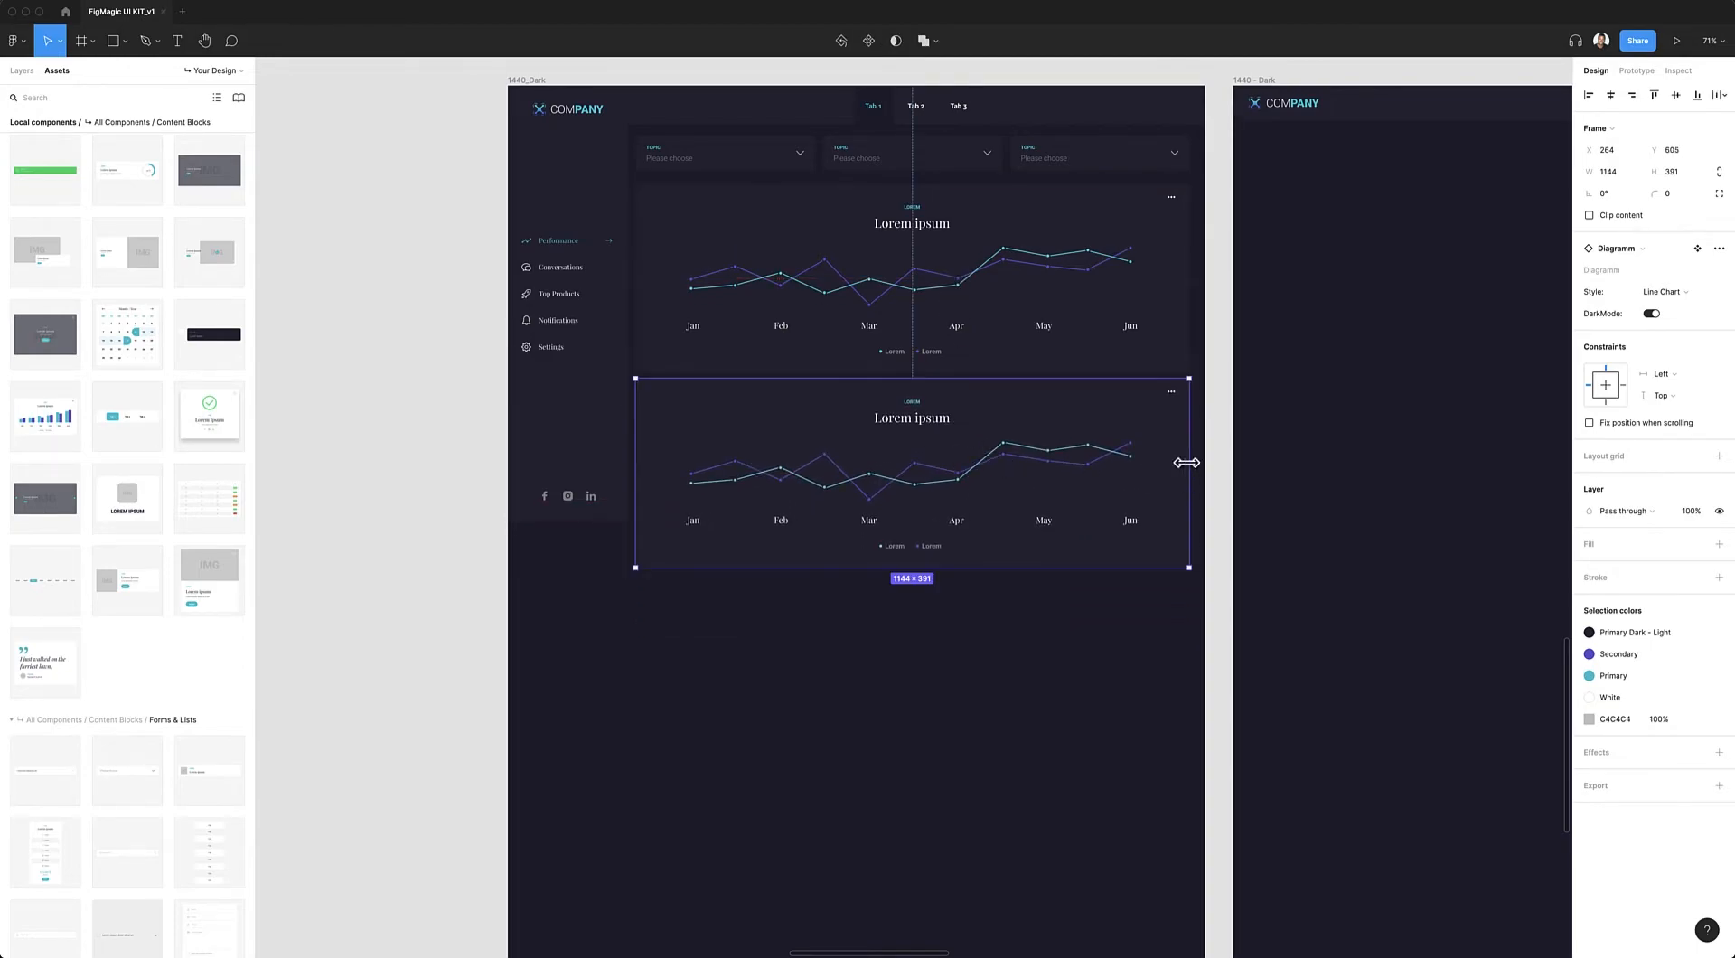
pyautogui.moveTo(1191, 463); pyautogui.dragTo(914, 458)
pyautogui.hotkey('ctrl', 'g')
# - Set the style of the narrow lower chart to Area Chart
pyautogui.click(1665, 292)
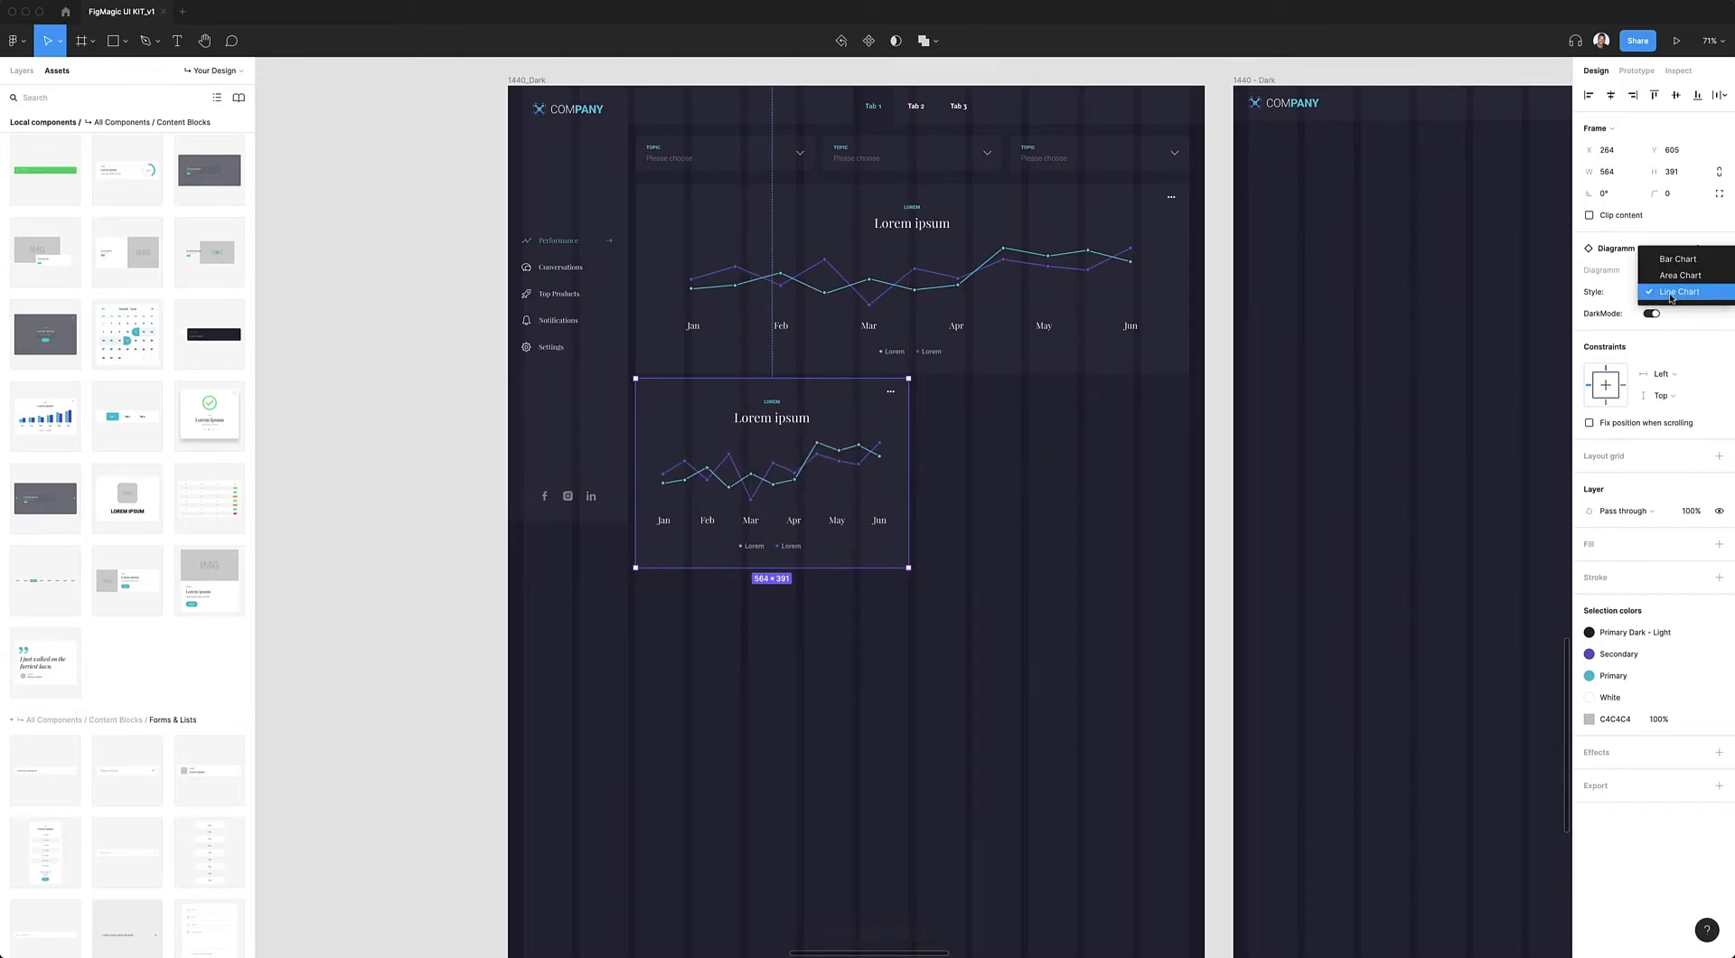
pyautogui.click(1672, 276)
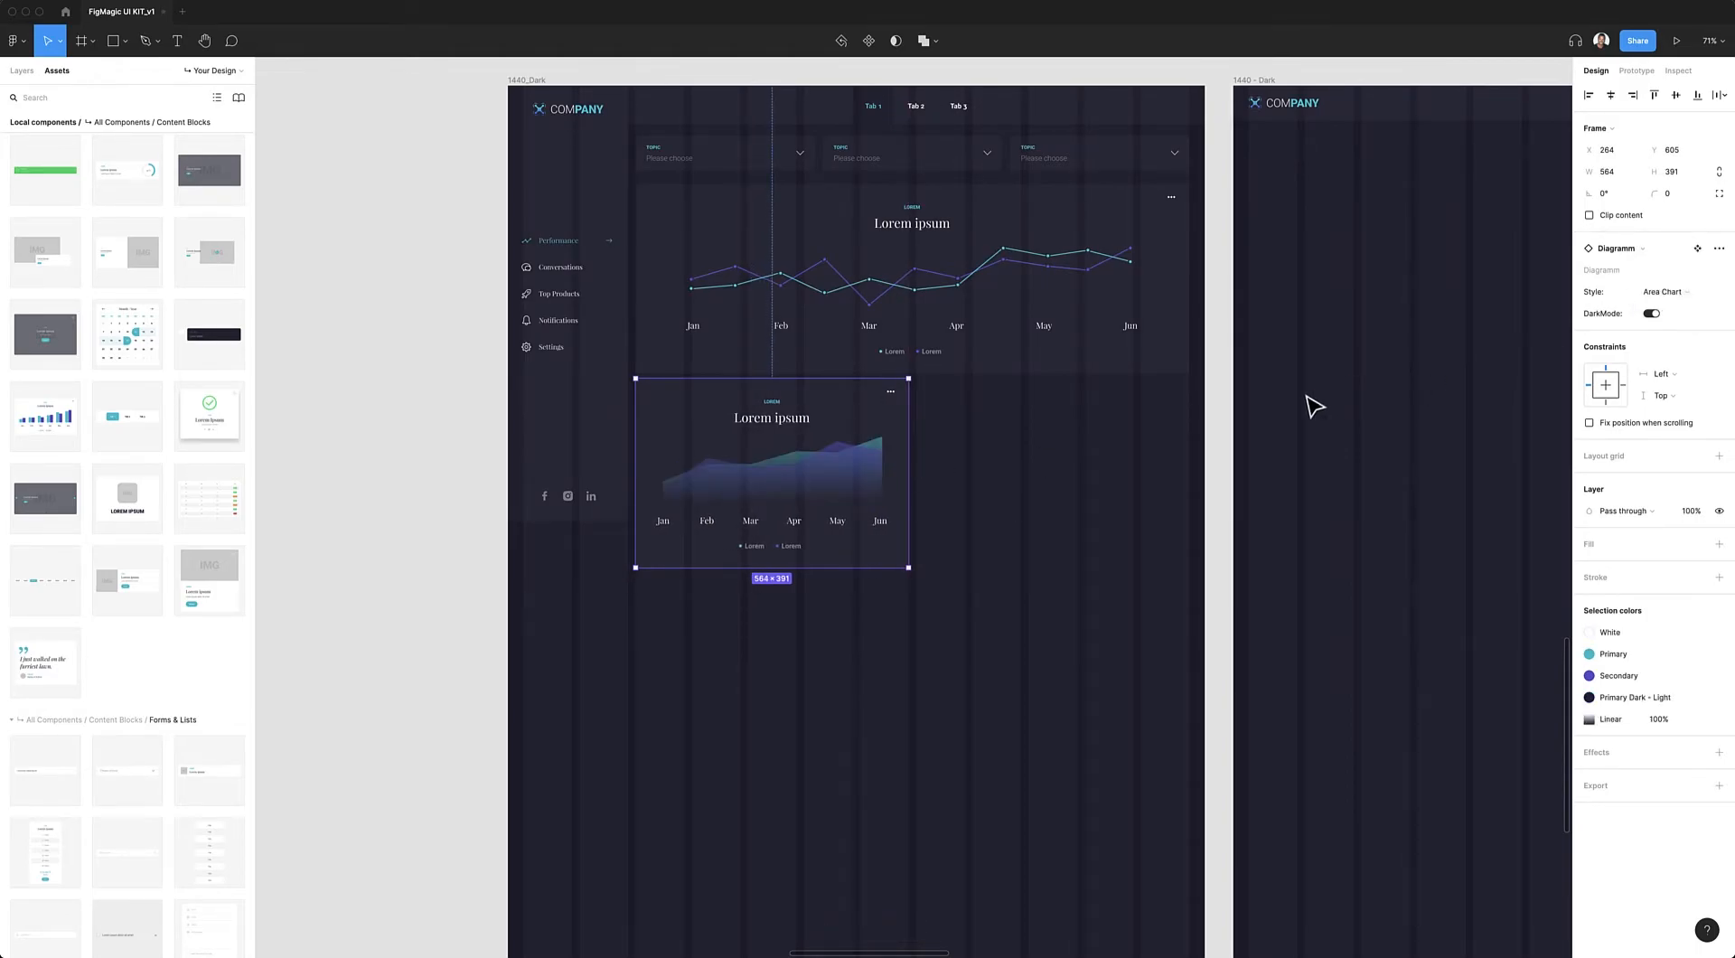
pyautogui.press('Escape')
# - Insert the Calender component beside the area chart, resize it to 565 × 391, and turn on its dark mode
pyautogui.moveTo(917, 499); pyautogui.dragTo(994, 455)
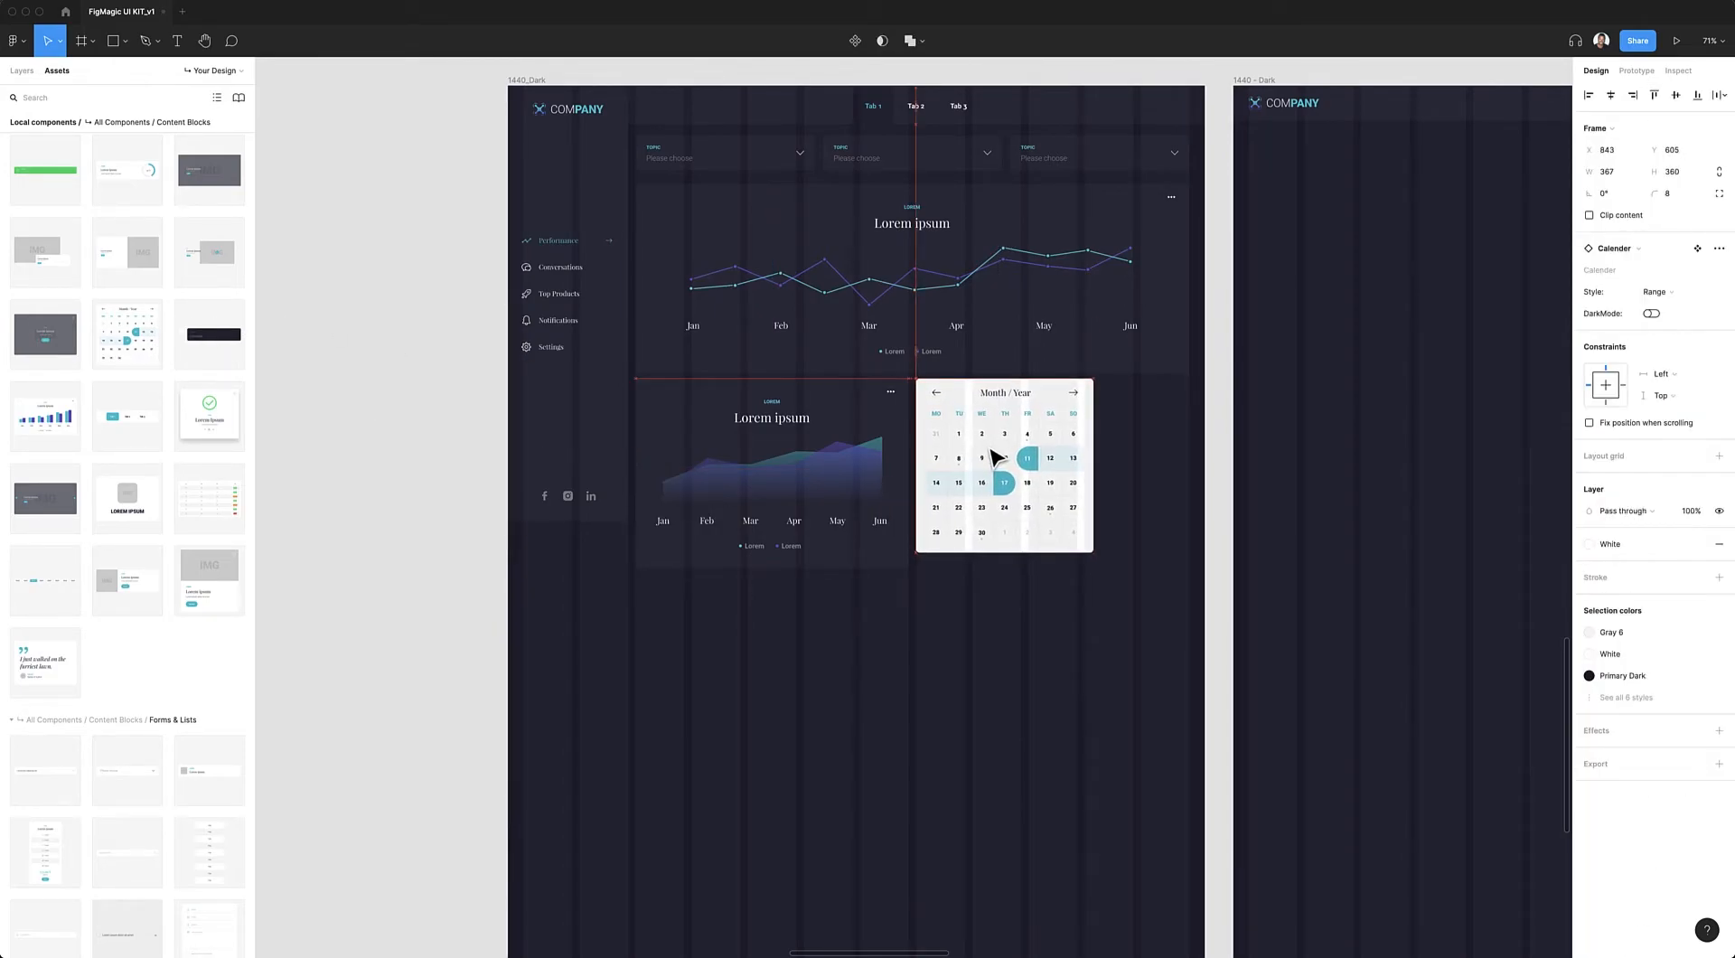
pyautogui.moveTo(1099, 553); pyautogui.dragTo(1190, 574)
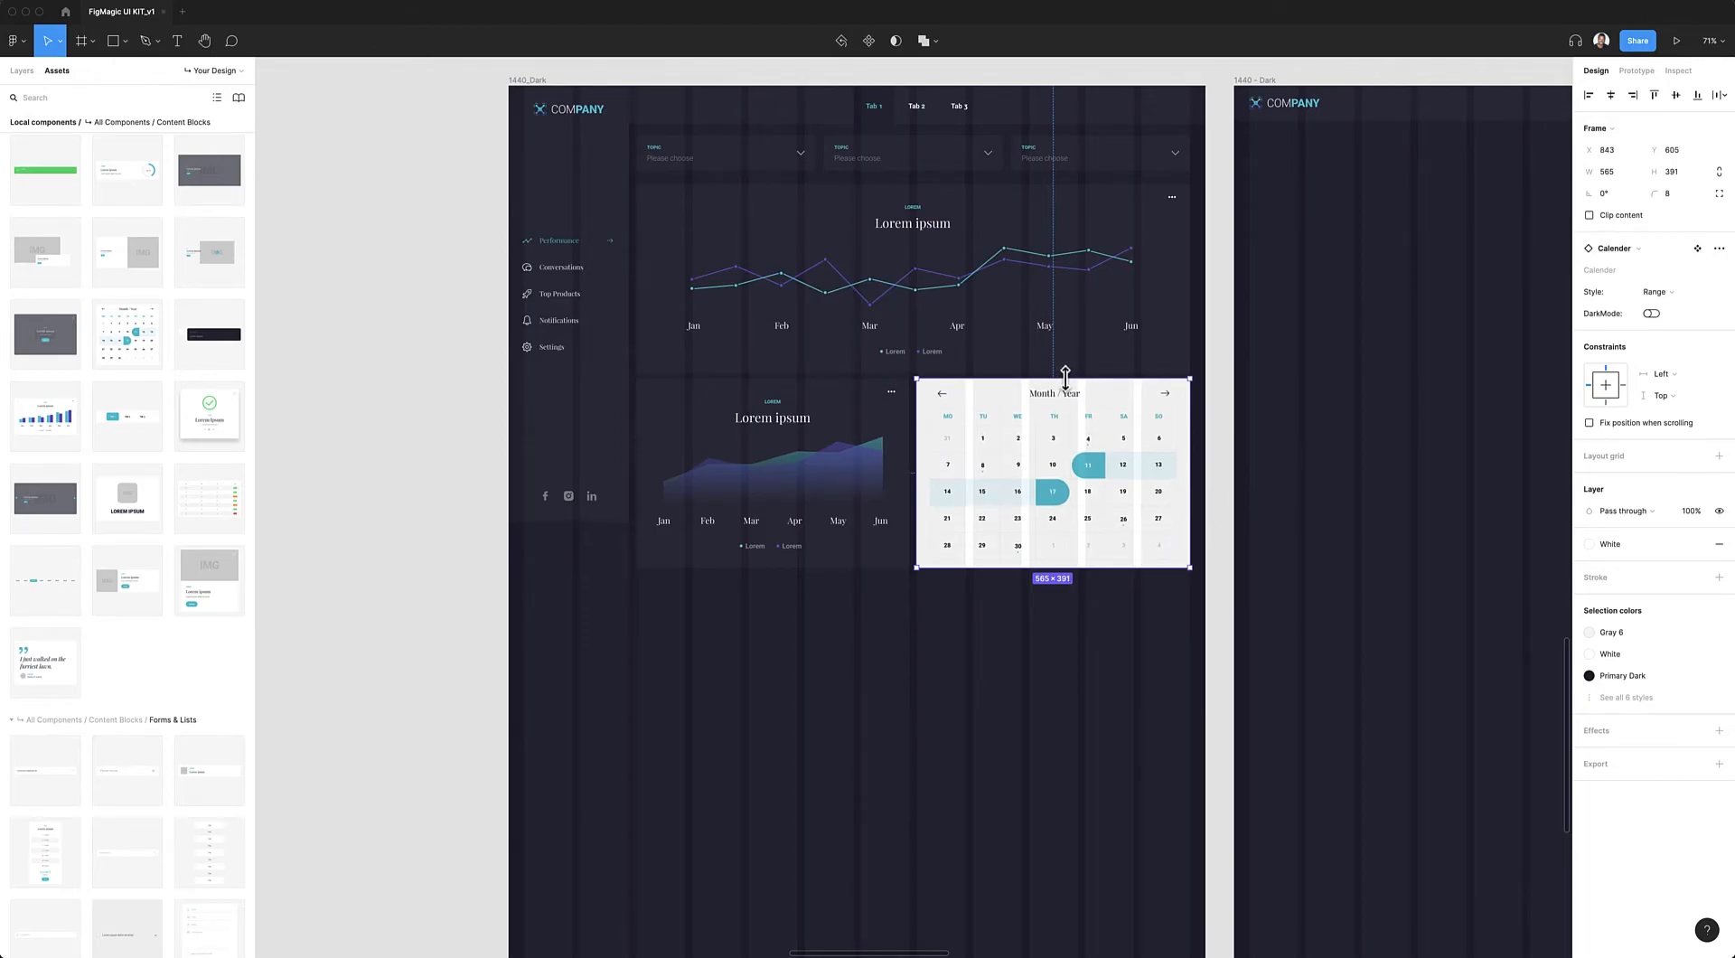
pyautogui.click(1650, 313)
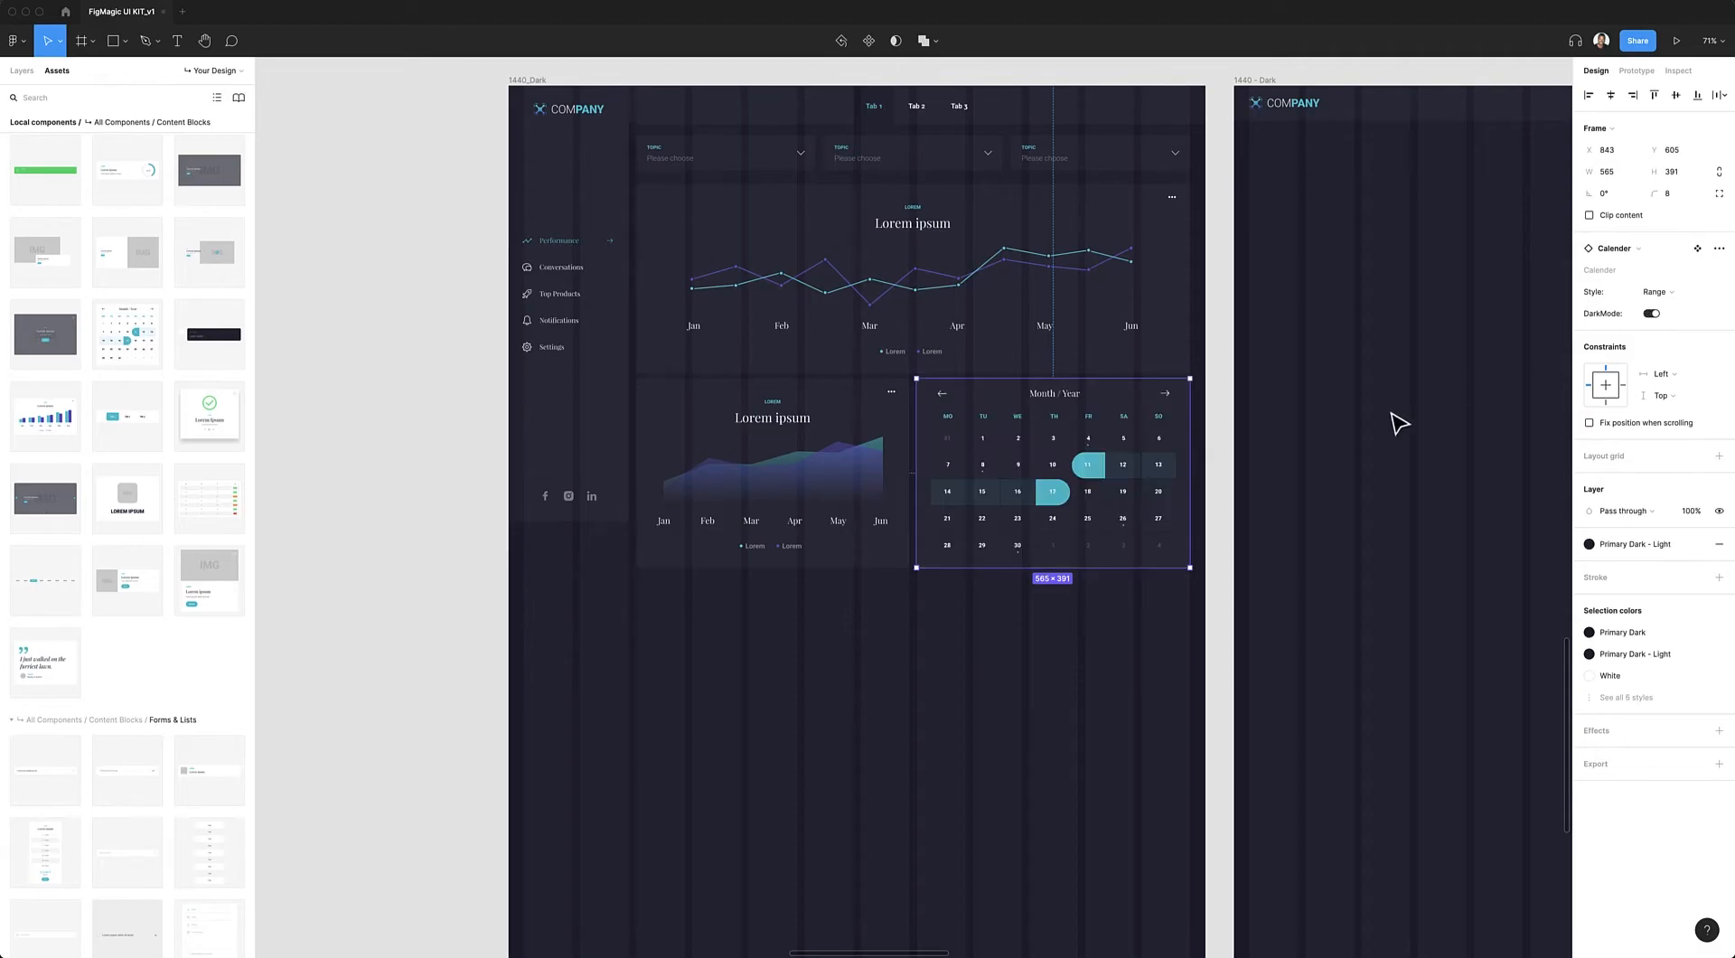
pyautogui.click(1250, 453)
# - Insert a List component from the Forms & Lists assets directly below the area chart
pyautogui.hscroll(1, 1250, 454)
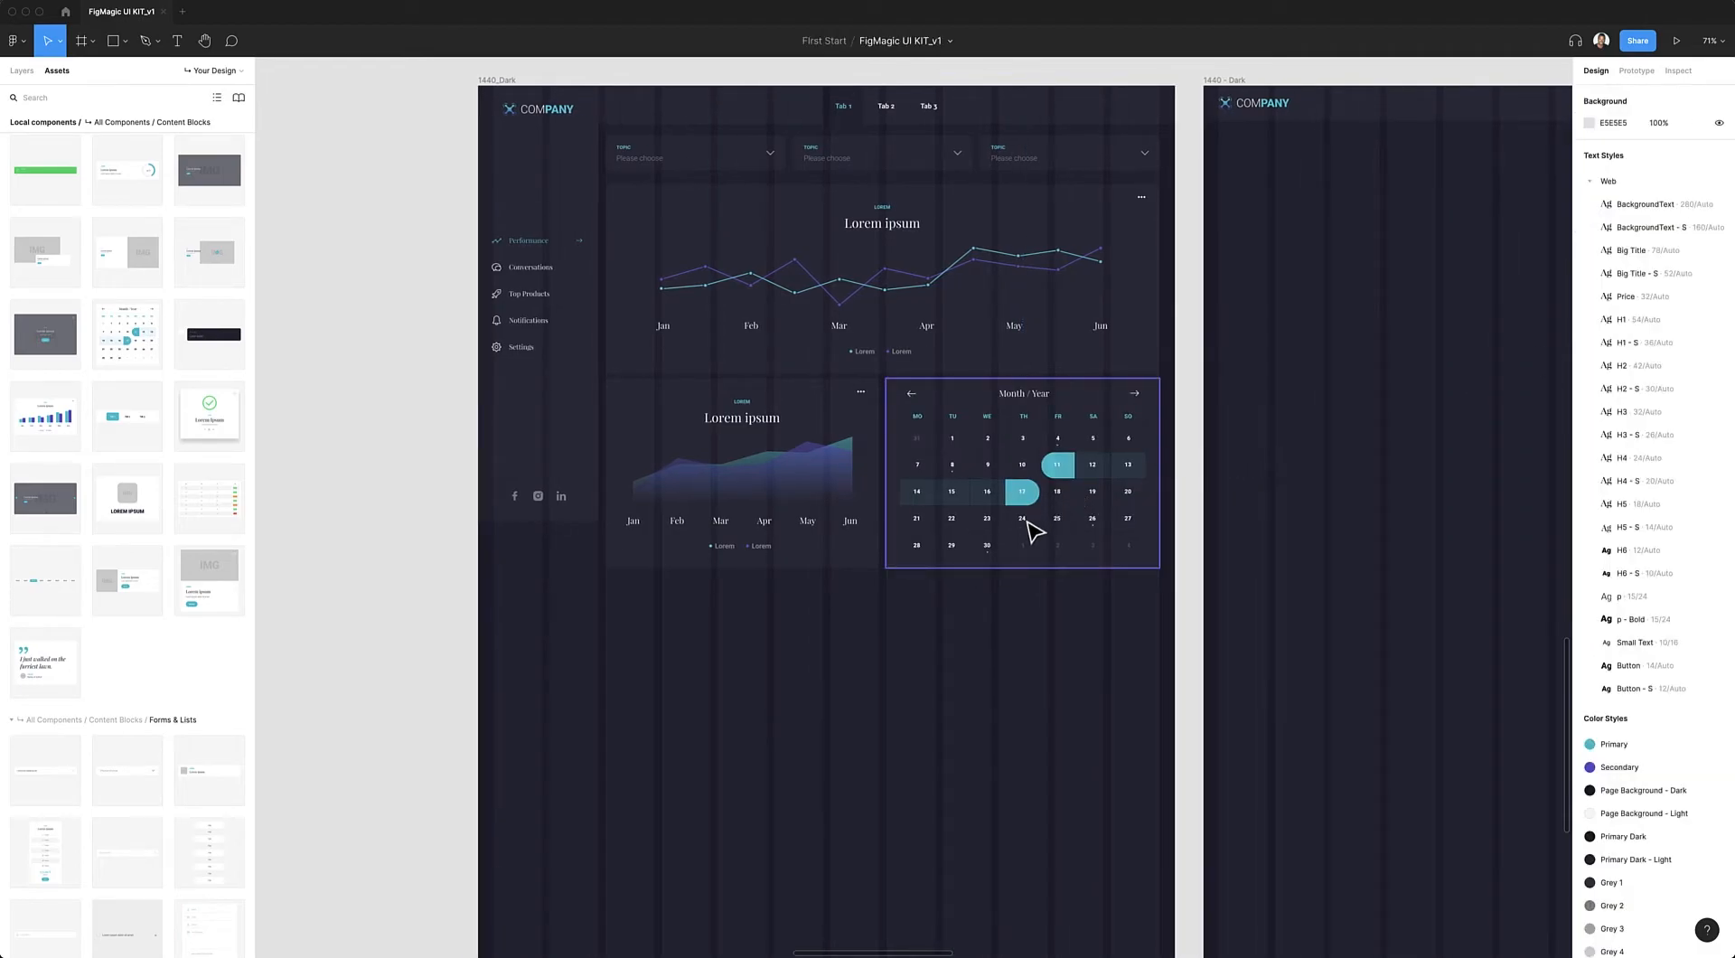
pyautogui.scroll(-1, 968, 513)
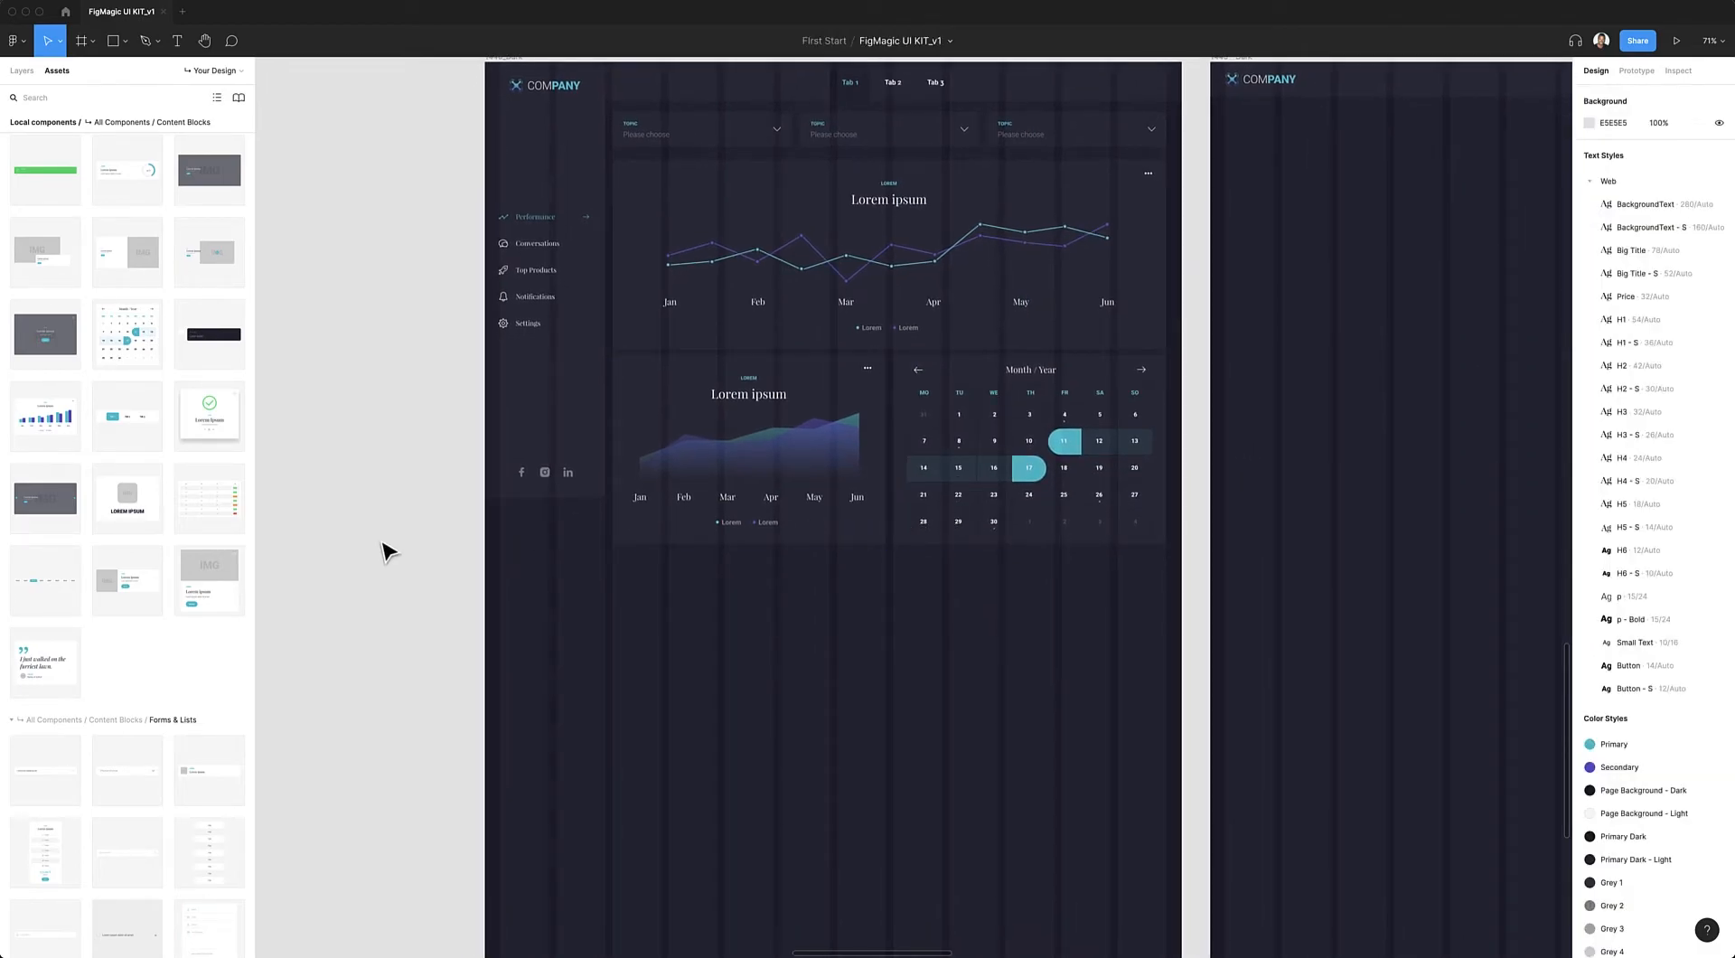
pyautogui.scroll(-2, 744, 511)
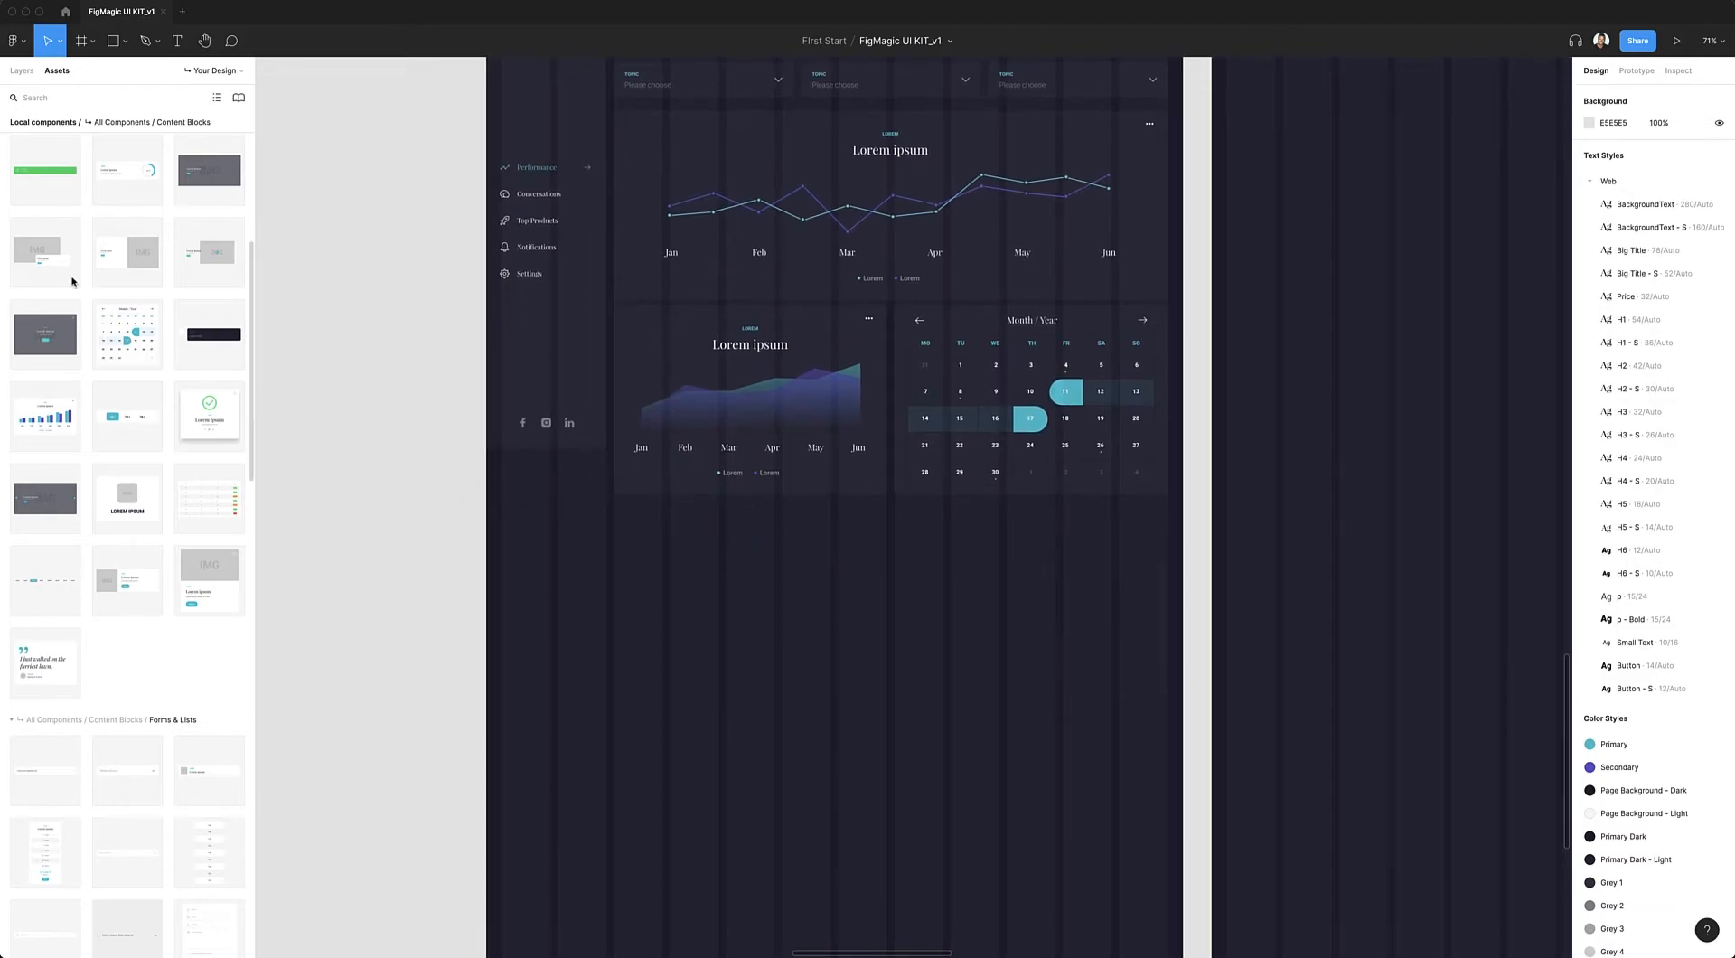
pyautogui.scroll(3, 86, 375)
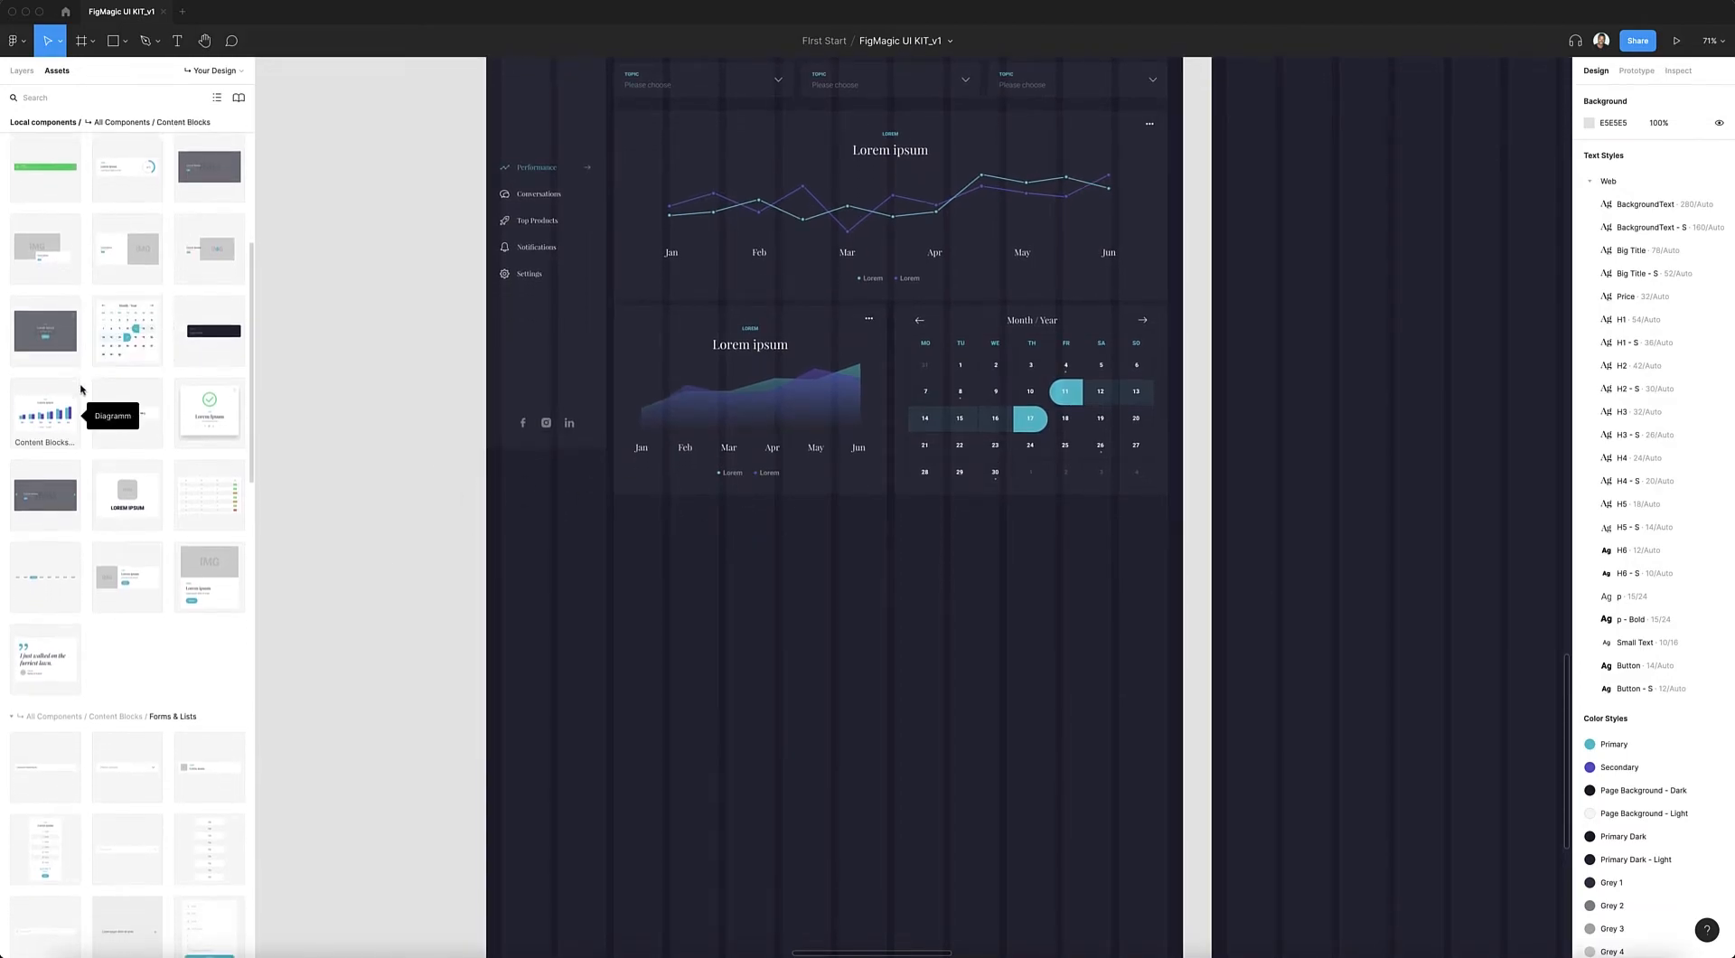
pyautogui.scroll(-7, 108, 398)
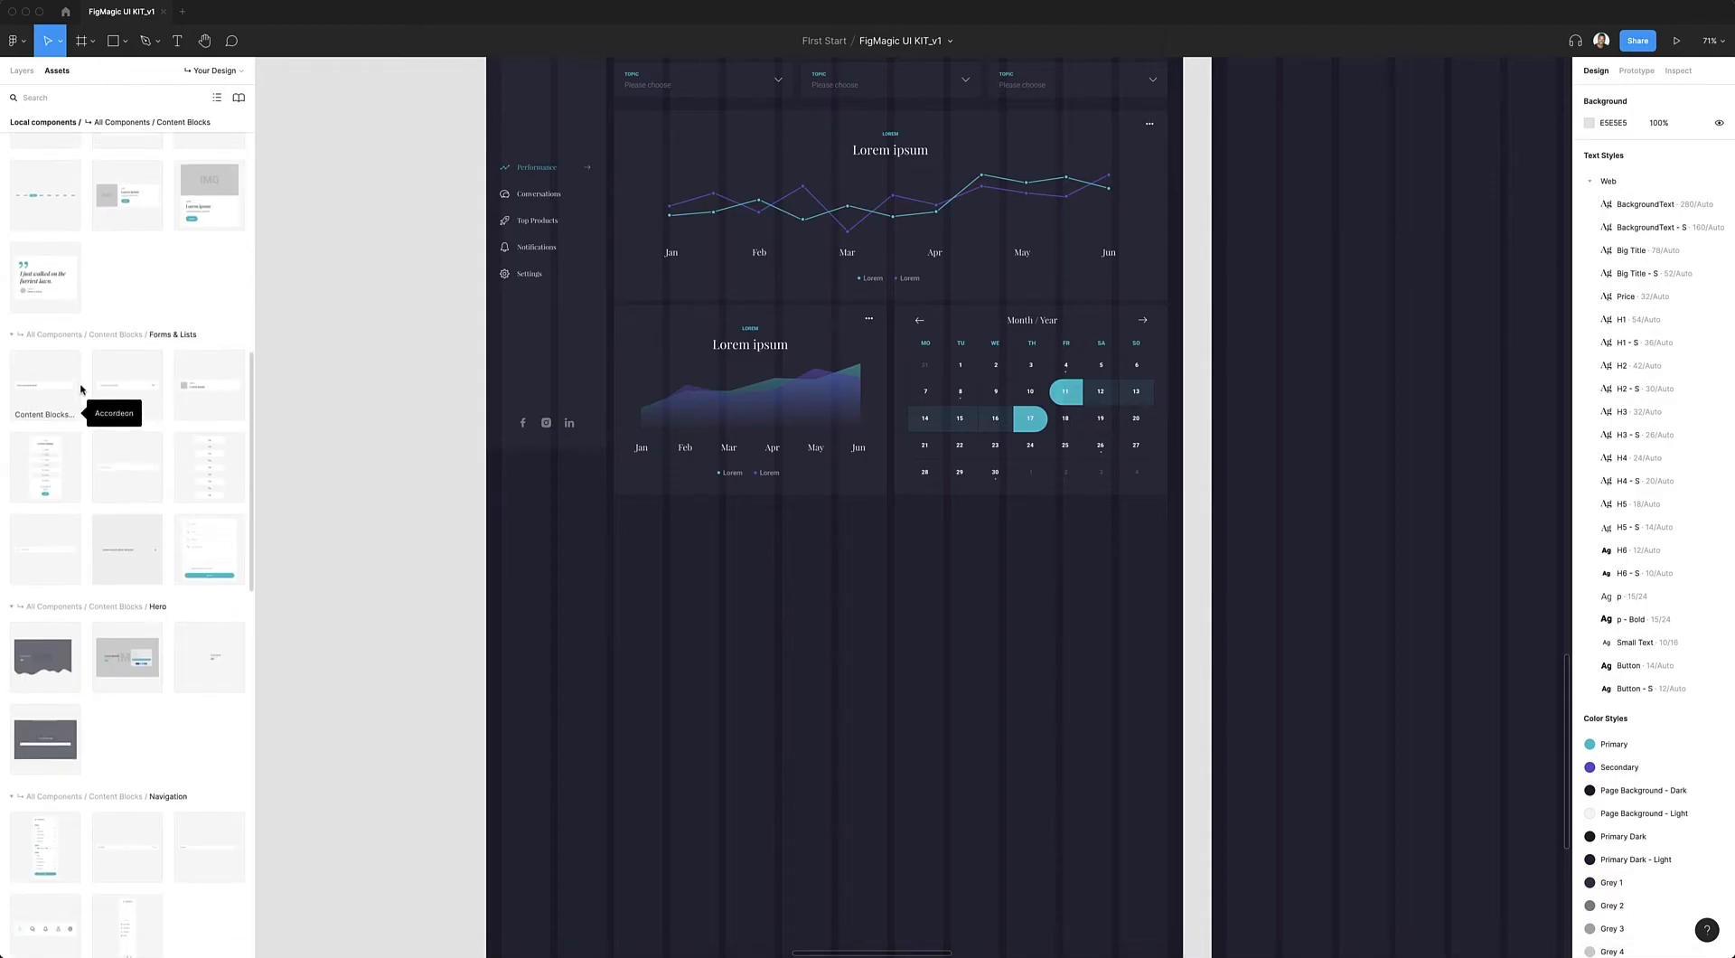
pyautogui.moveTo(175, 397); pyautogui.dragTo(884, 527)
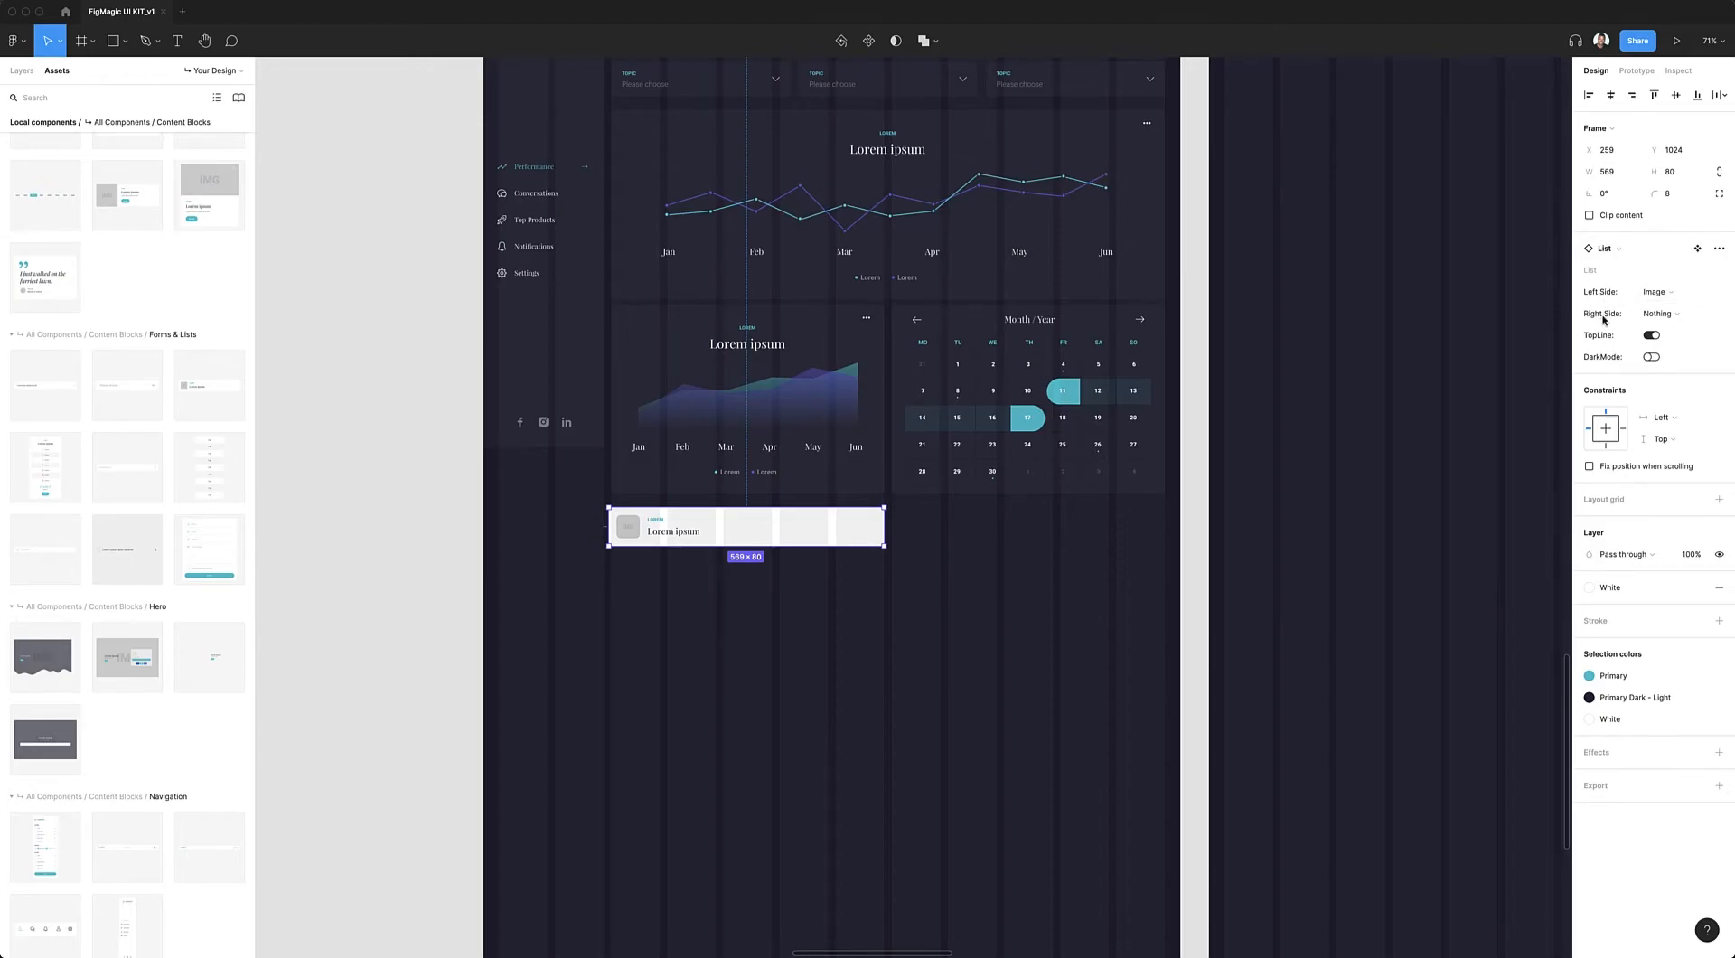
# - Try the Nothing and Icon options for the list item's left side, and return it to Image
pyautogui.click(1657, 291)
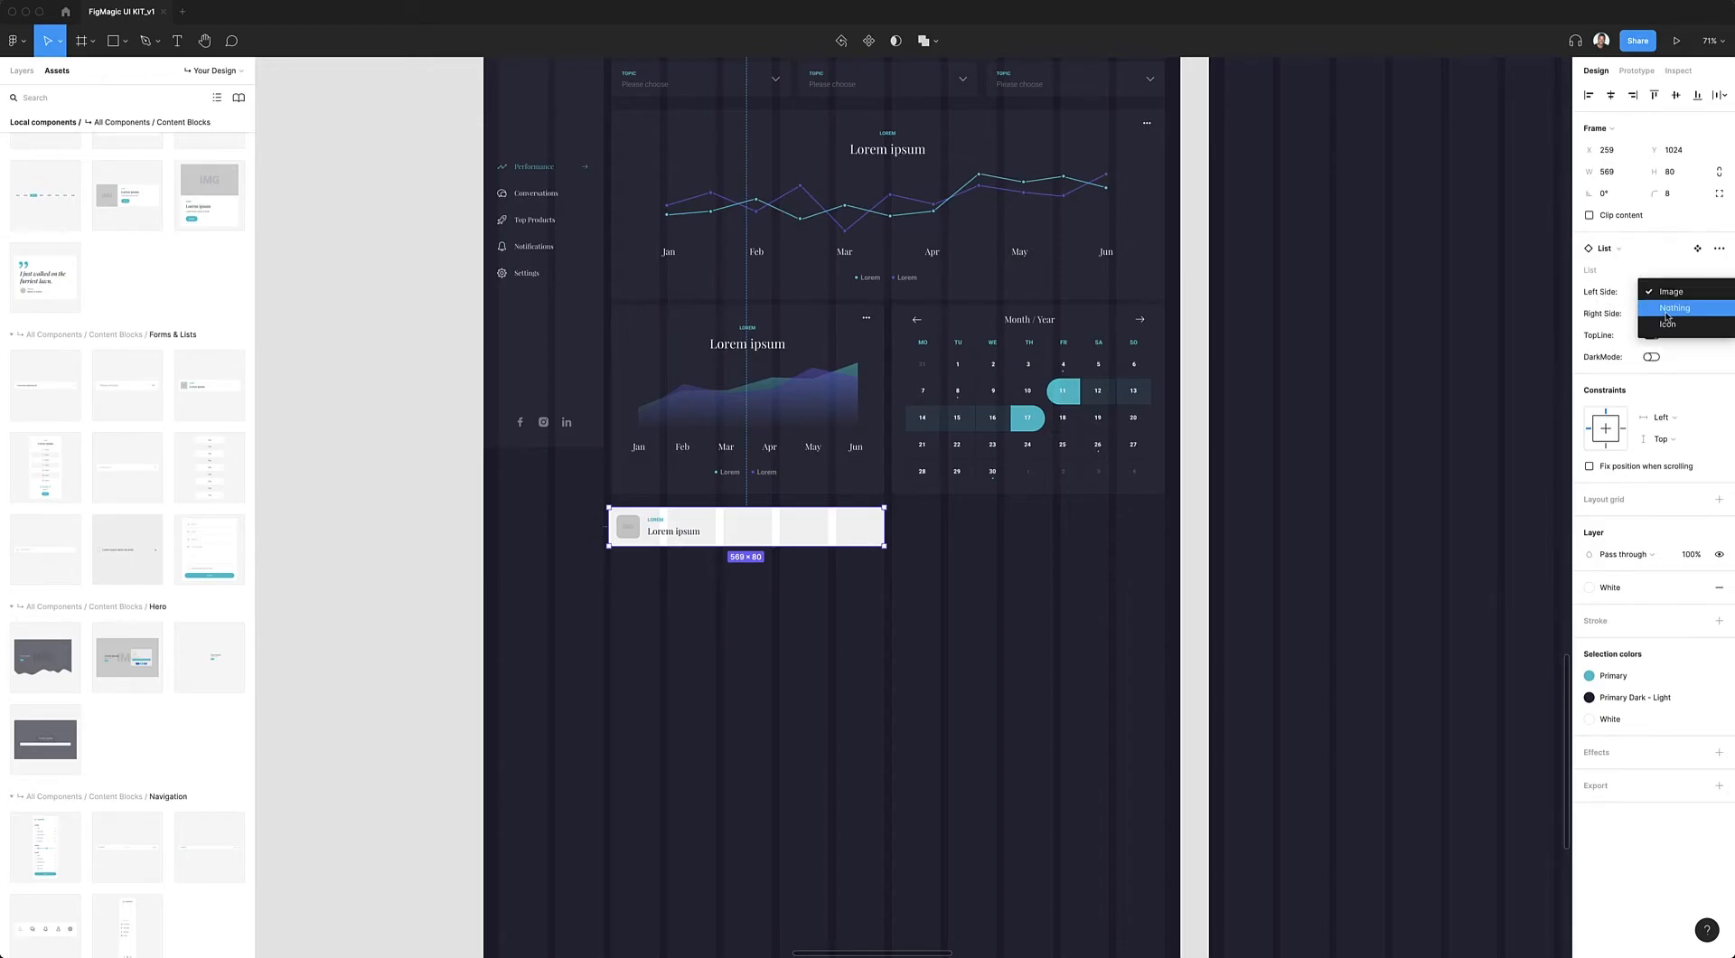
pyautogui.click(1662, 306)
pyautogui.click(1666, 304)
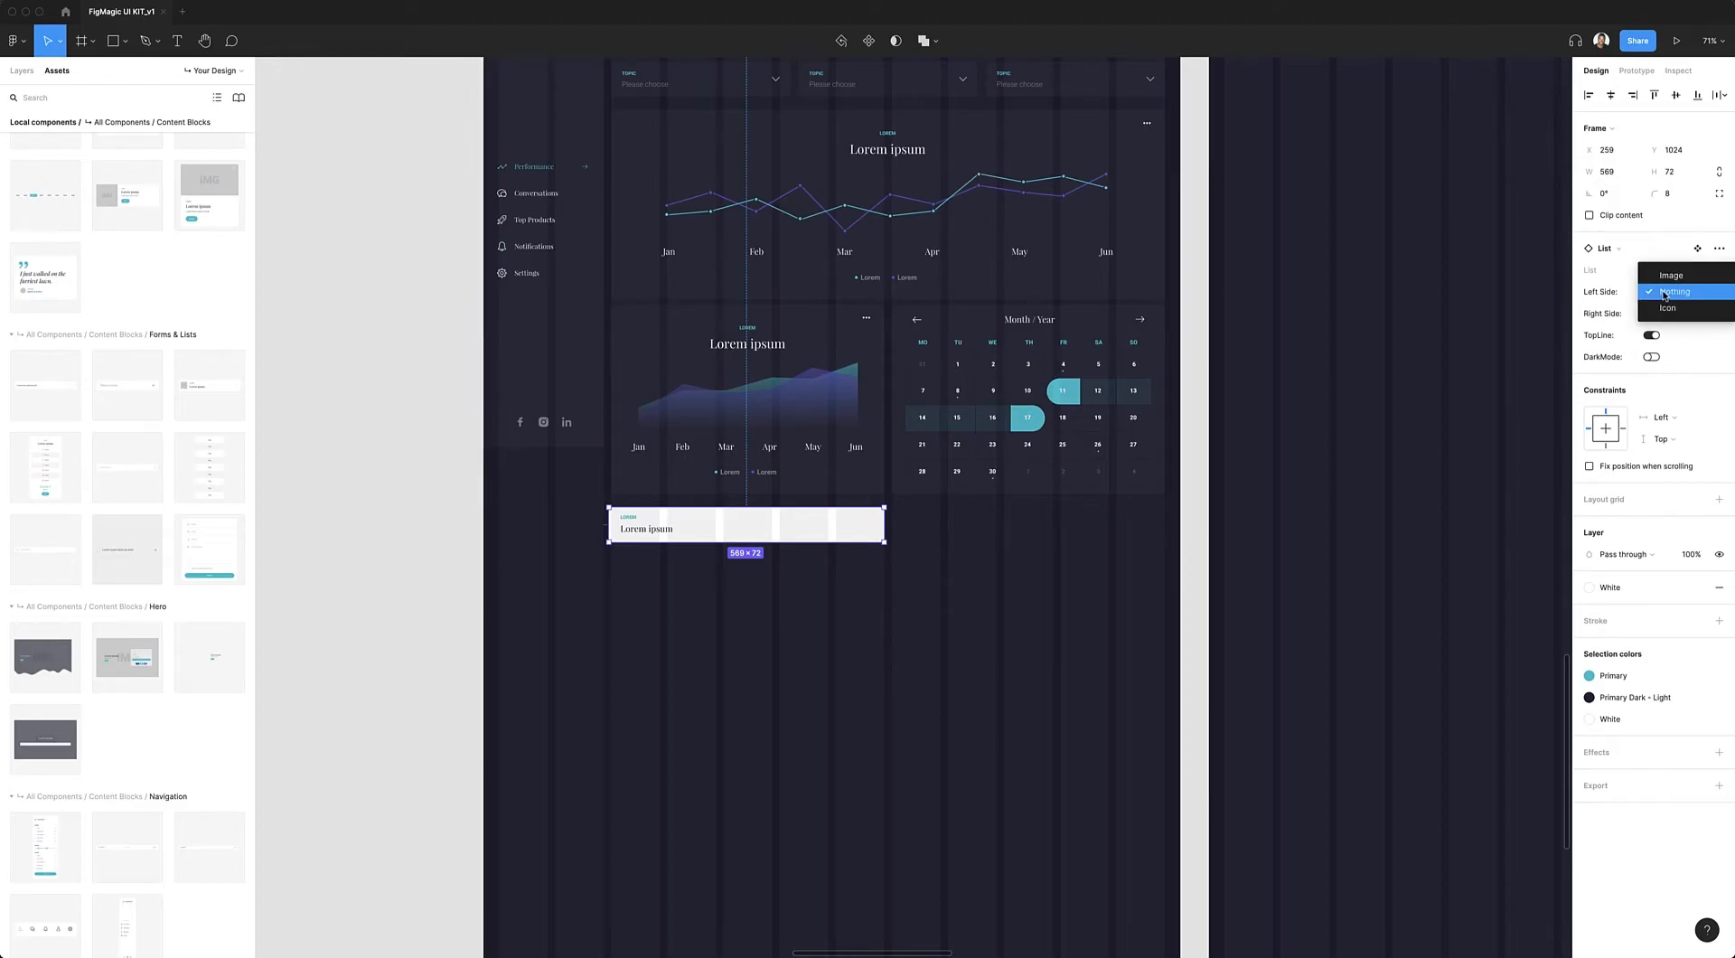
pyautogui.click(1663, 310)
pyautogui.click(1668, 292)
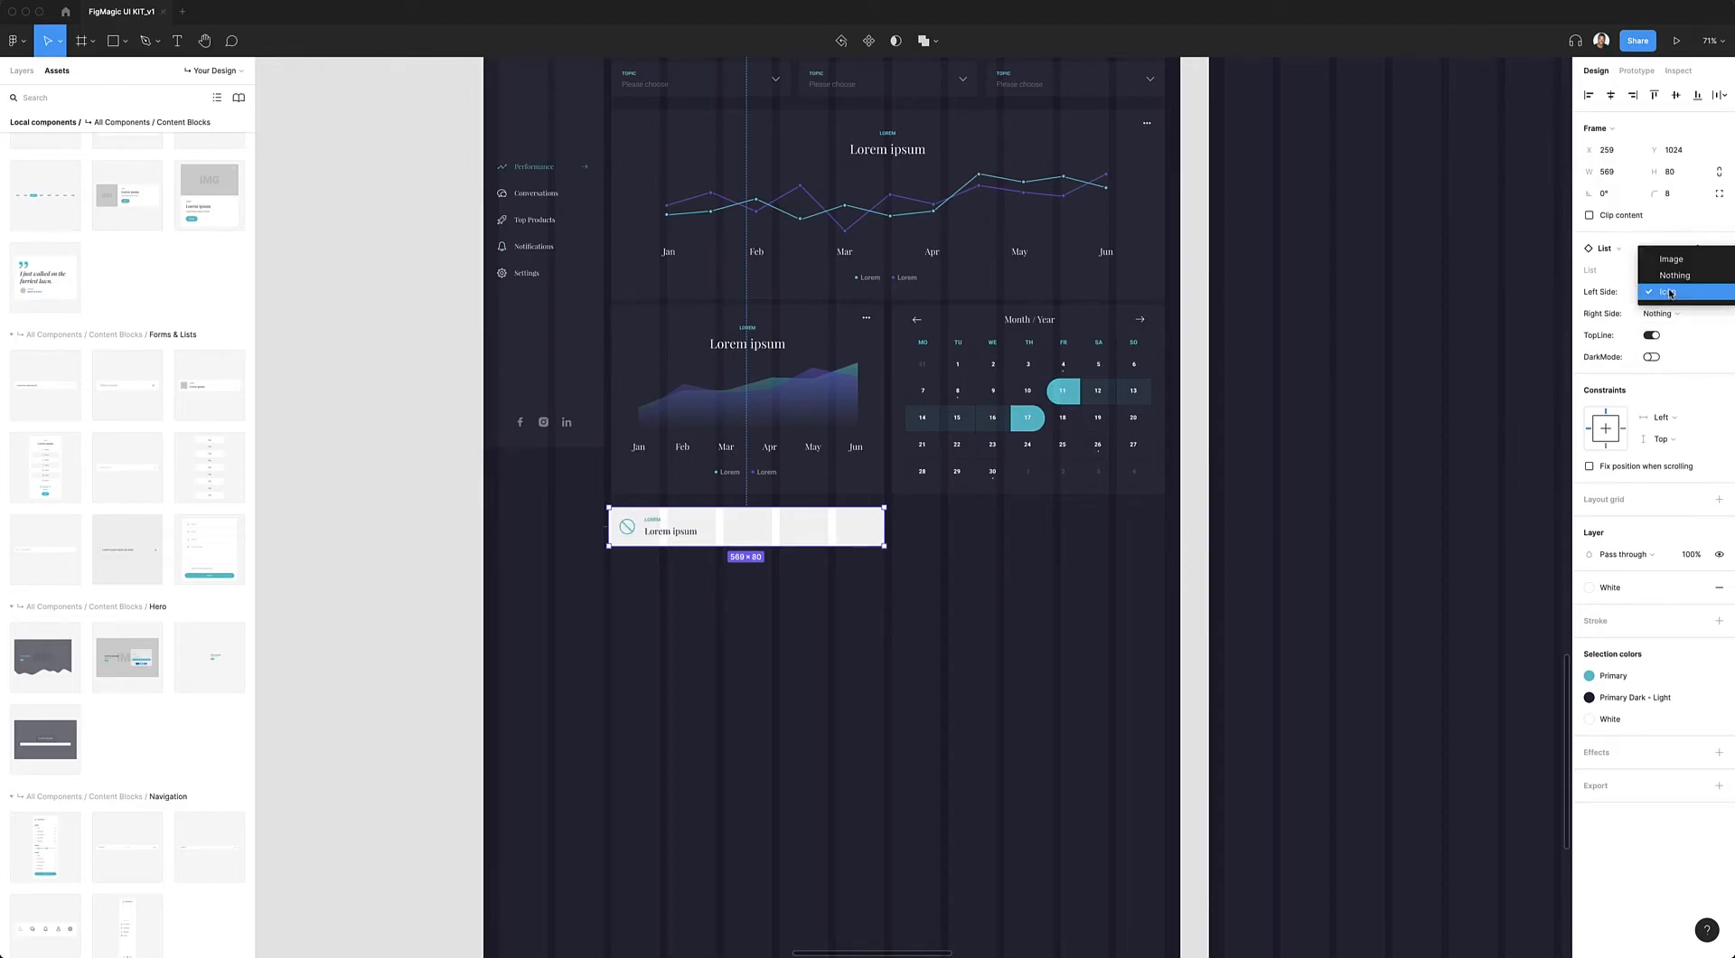
pyautogui.click(1668, 264)
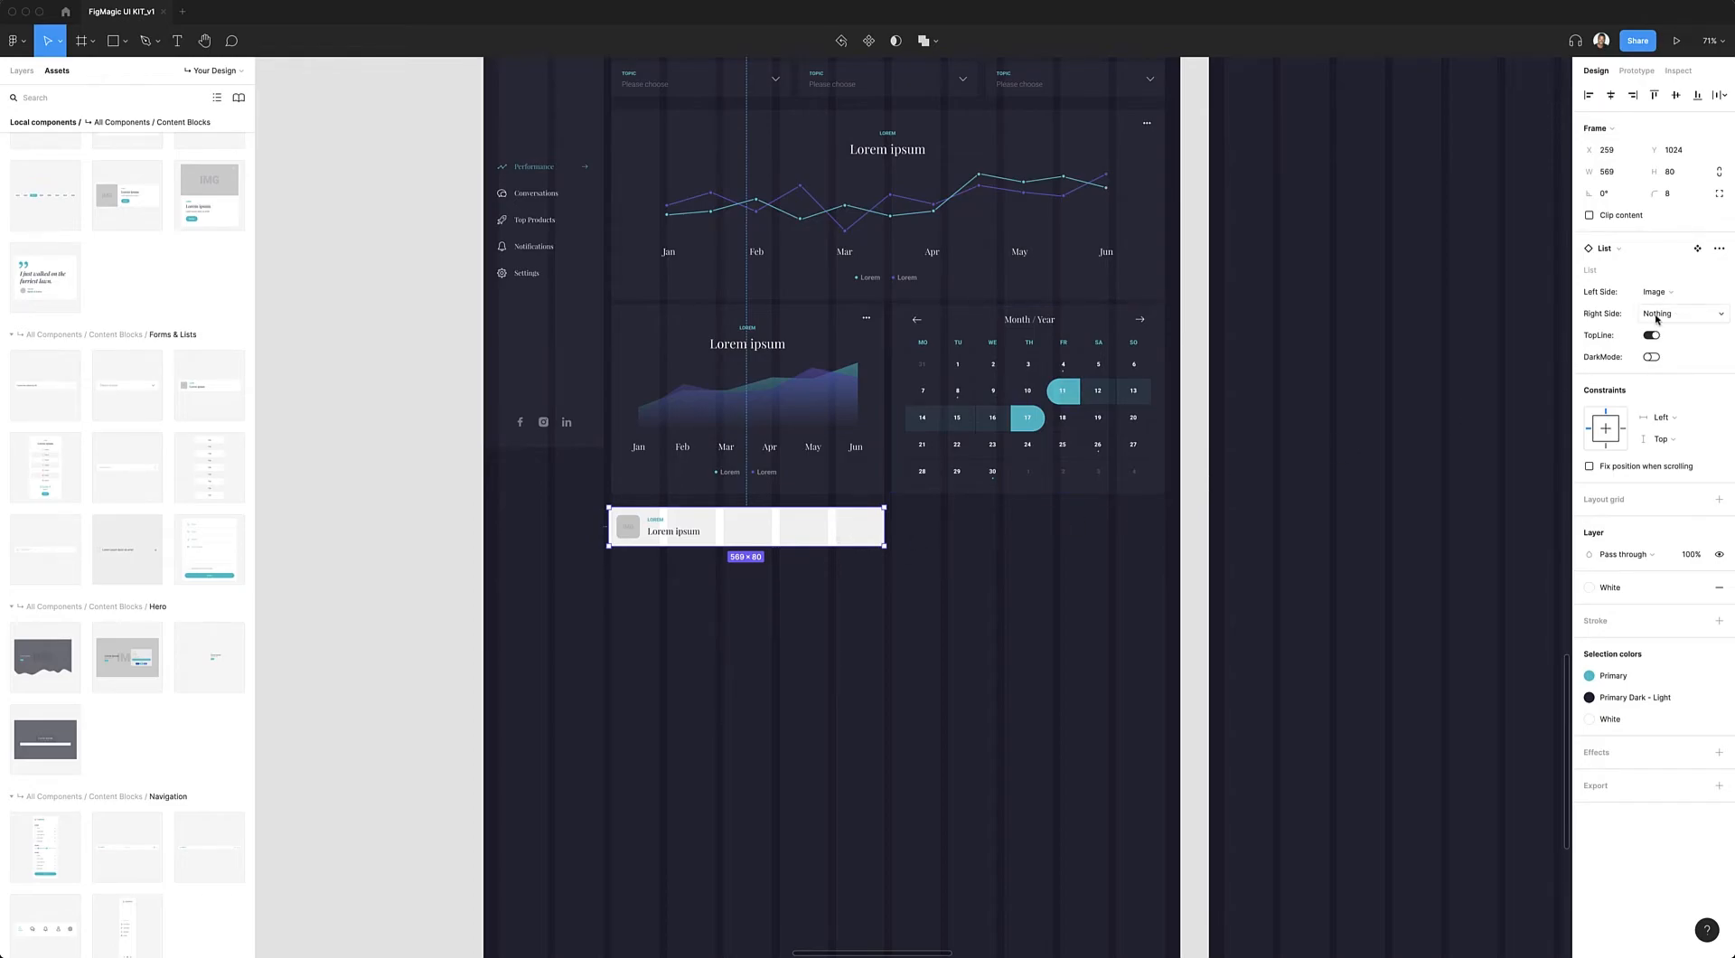
# - Try Toggle and Icon on the list item's right side, and settle on Button
pyautogui.click(1657, 317)
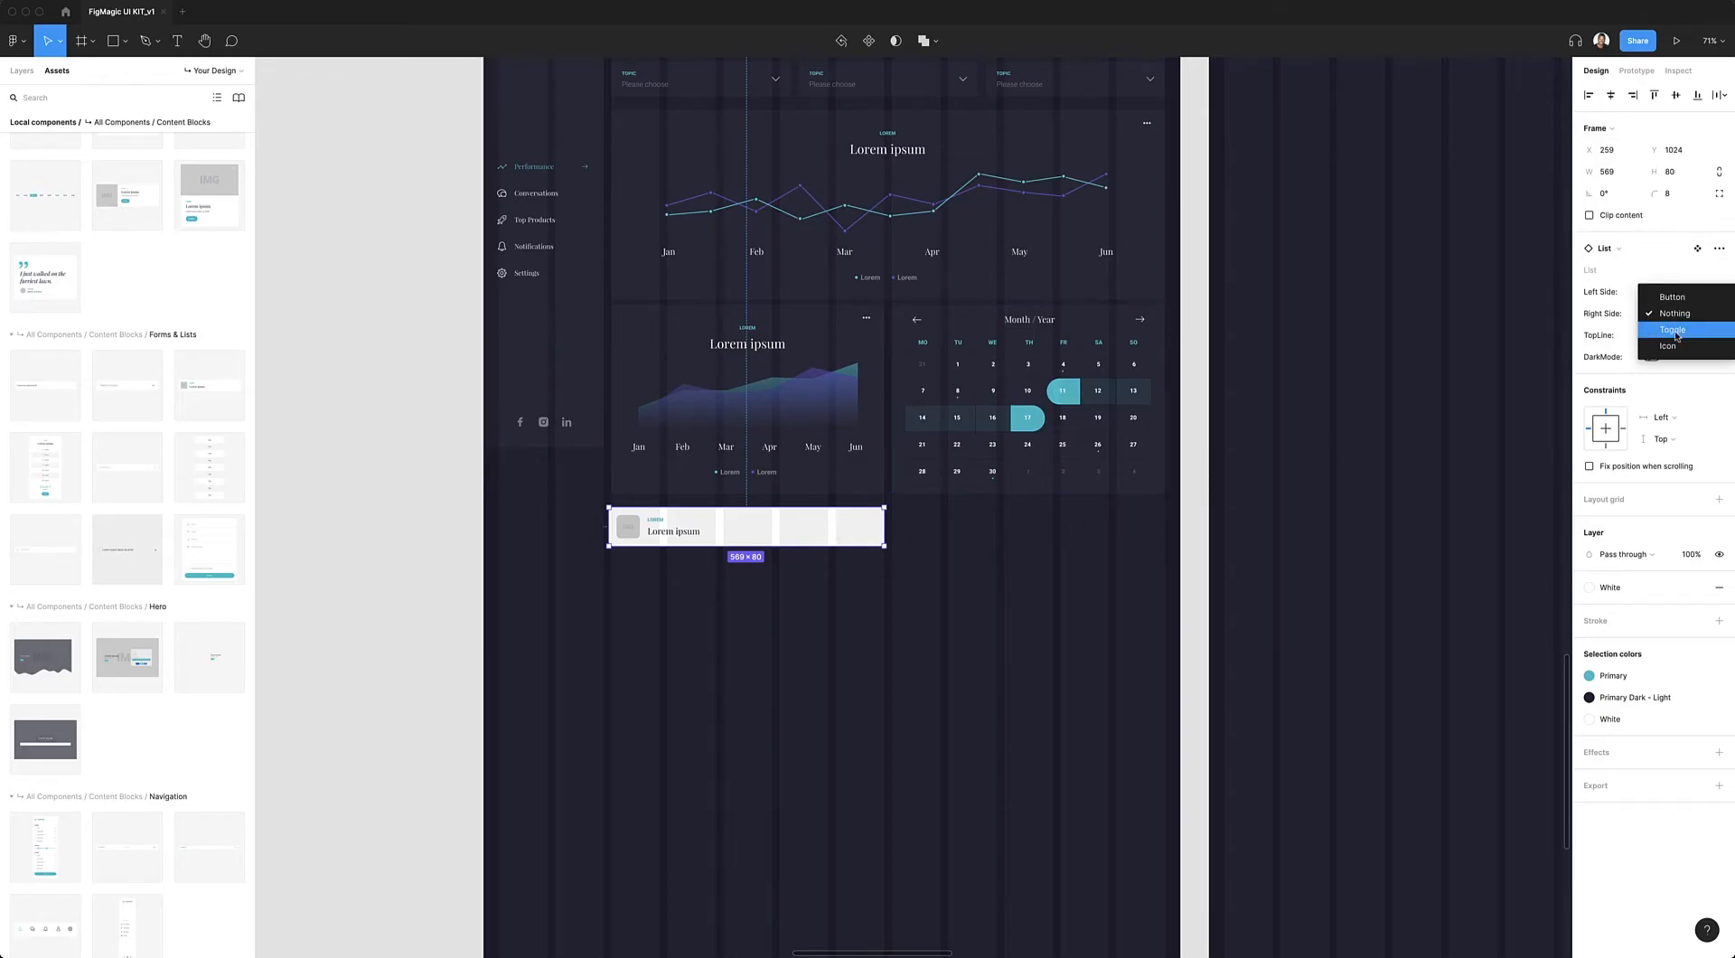
pyautogui.click(1674, 331)
pyautogui.click(1678, 315)
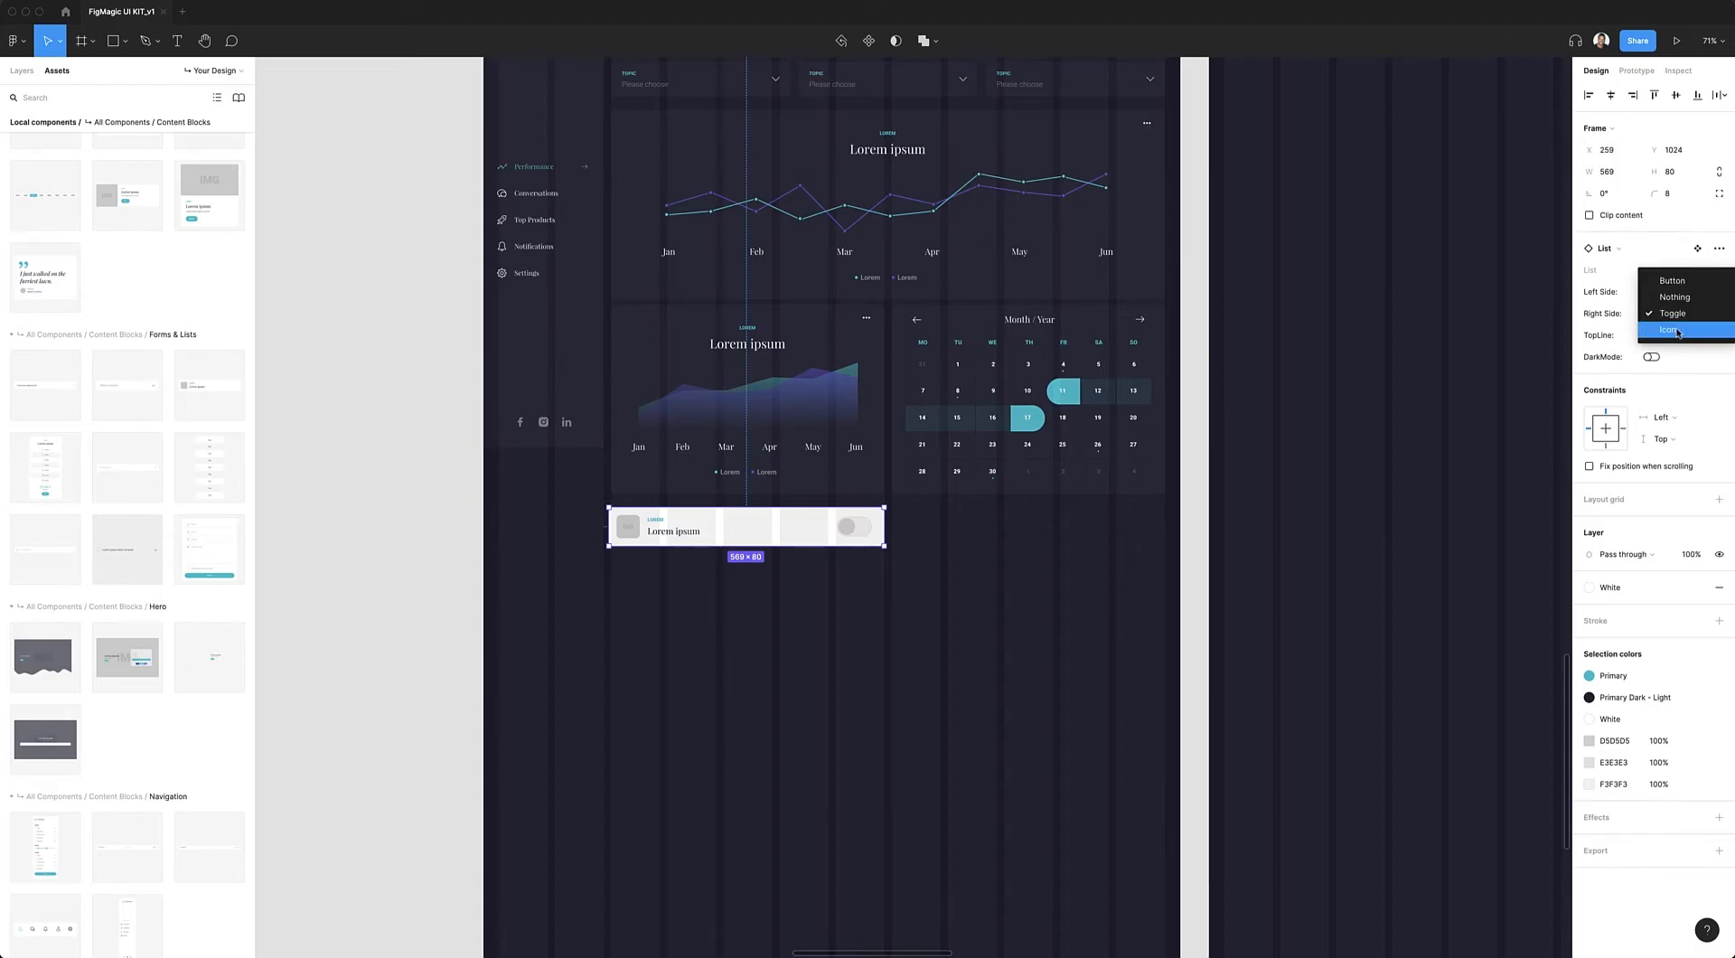
pyautogui.click(1674, 331)
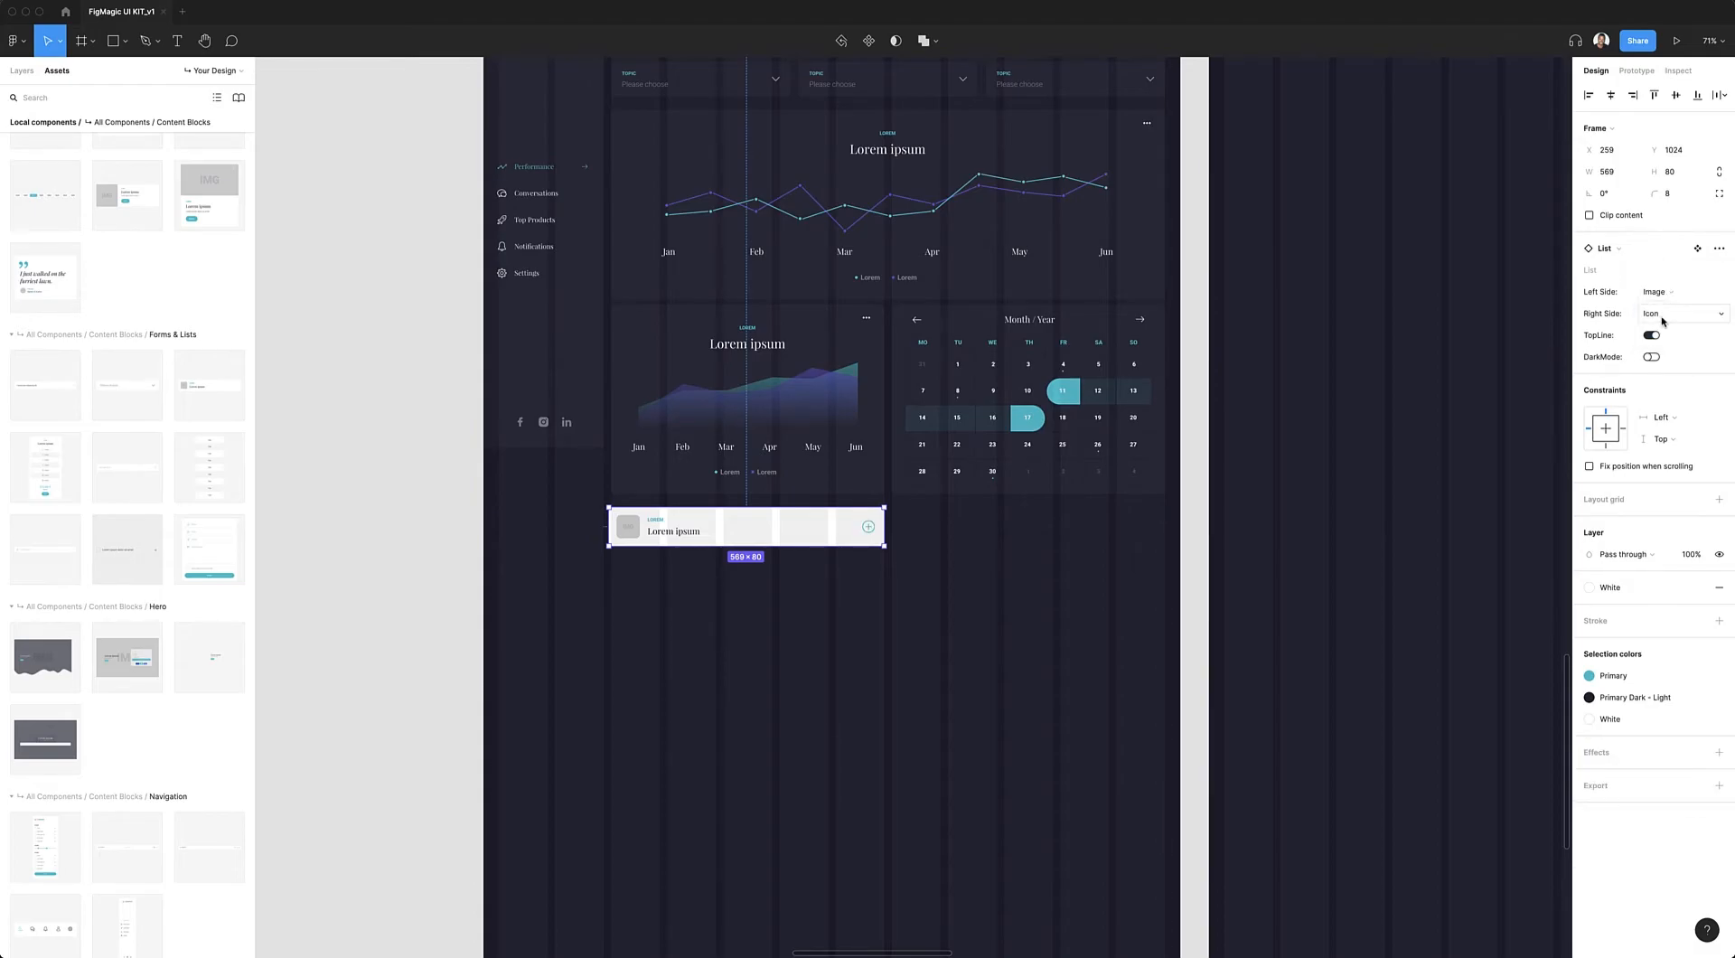
pyautogui.click(1663, 318)
pyautogui.click(1671, 267)
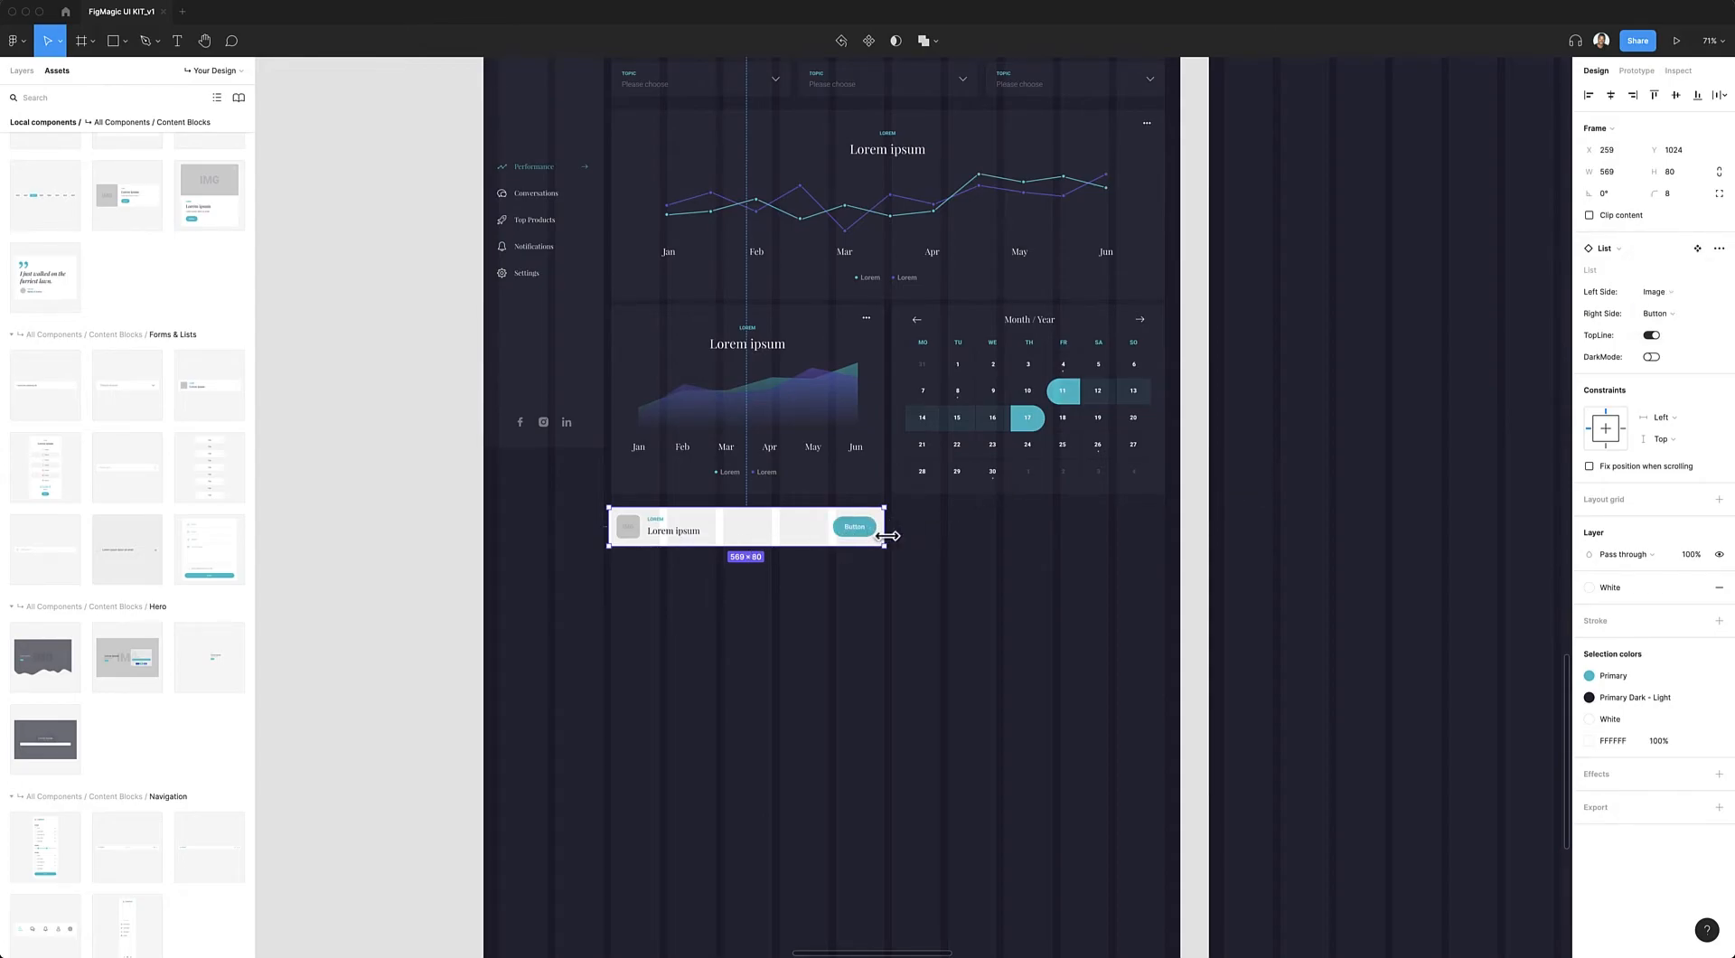
# - Narrow the list item to its column, duplicate it beneath the calendar, and make both items 566 wide
pyautogui.moveTo(885, 523)
pyautogui.mouseDown()
pyautogui.moveTo(818, 522)
pyautogui.moveTo(852, 522)
pyautogui.mouseUp()
pyautogui.moveTo(684, 529); pyautogui.dragTo(936, 529)
pyautogui.keyDown('shift'); pyautogui.click(813, 528); pyautogui.keyUp('shift')
pyautogui.moveTo(1104, 522); pyautogui.dragTo(1165, 519)
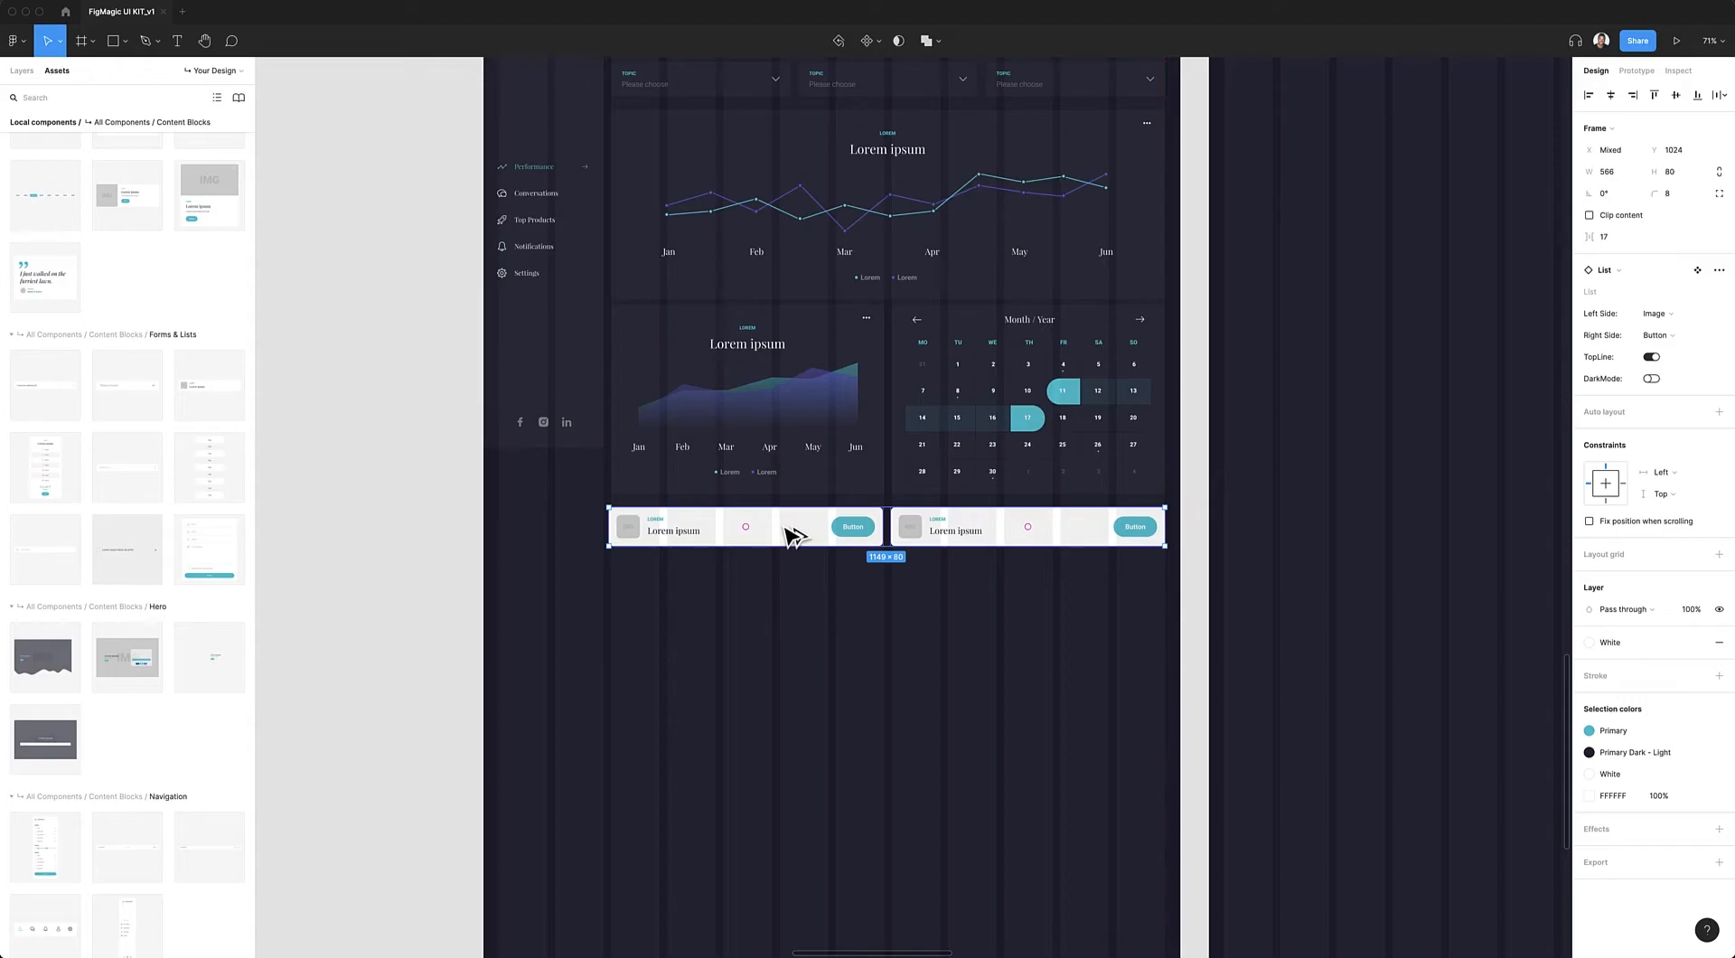
# - Turn on dark mode for both list items and duplicate the pair downward to form six rows
pyautogui.click(1651, 379)
pyautogui.moveTo(986, 537); pyautogui.dragTo(987, 577)
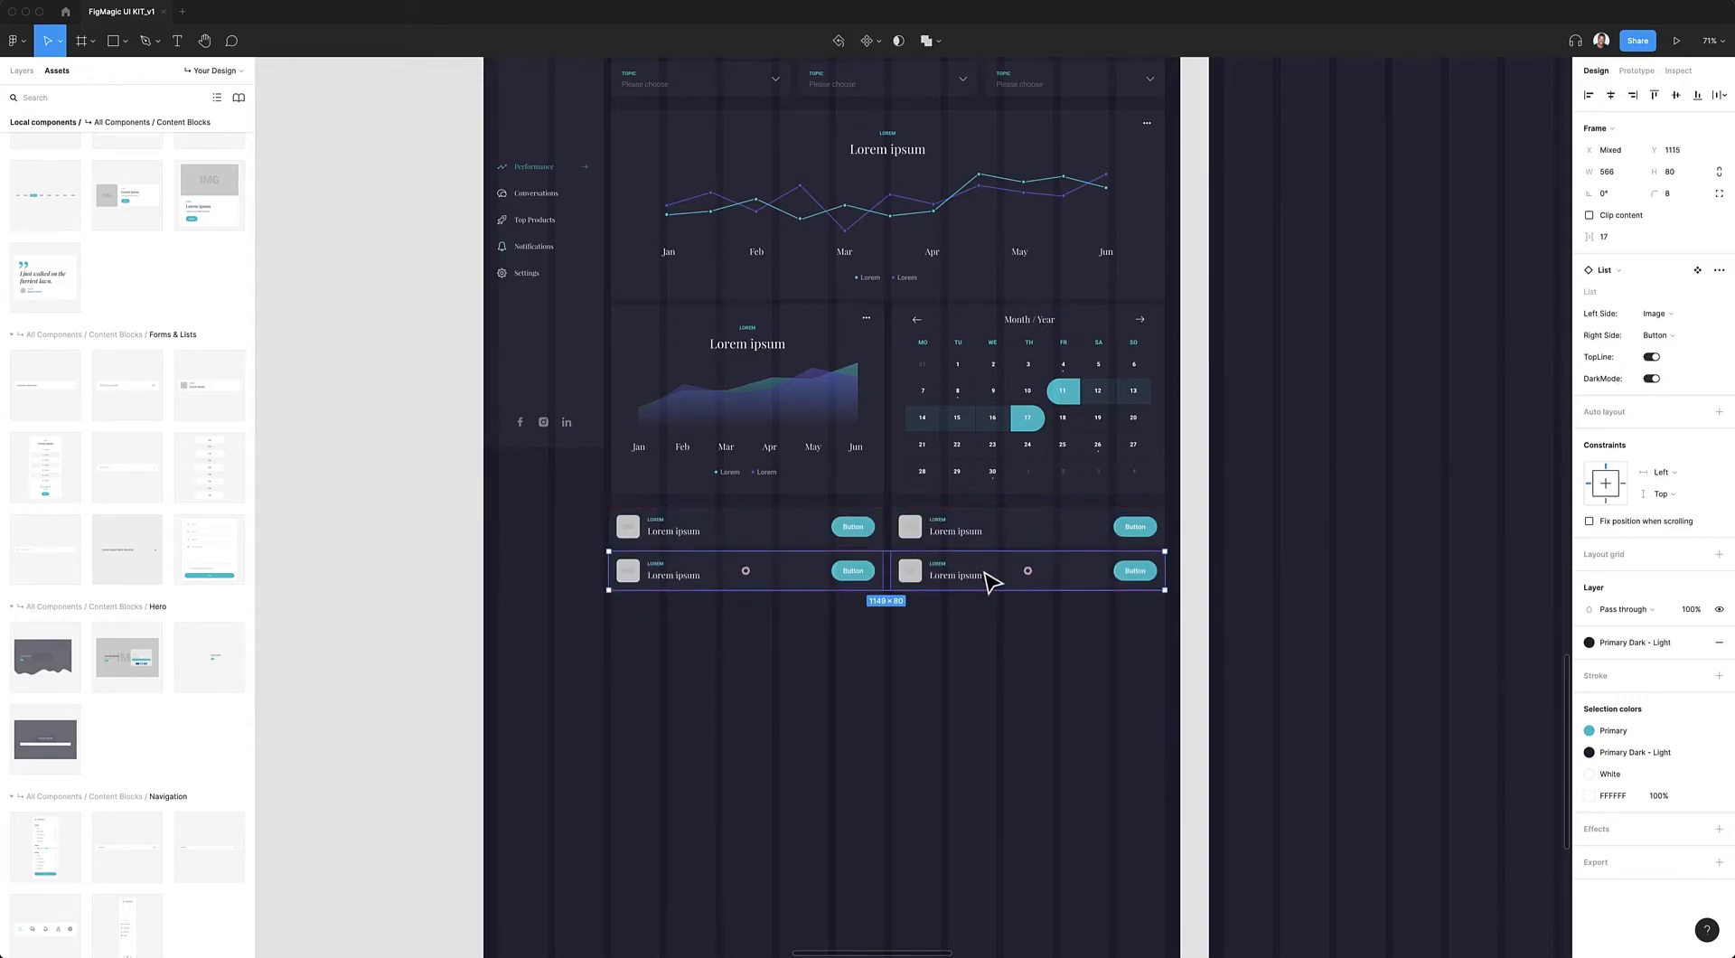
pyautogui.hotkey('ctrl', 'd')
pyautogui.hotkey('ctrl', 'd')
pyautogui.hotkey('ctrl', 'd')
pyautogui.hotkey('ctrl', 'd')
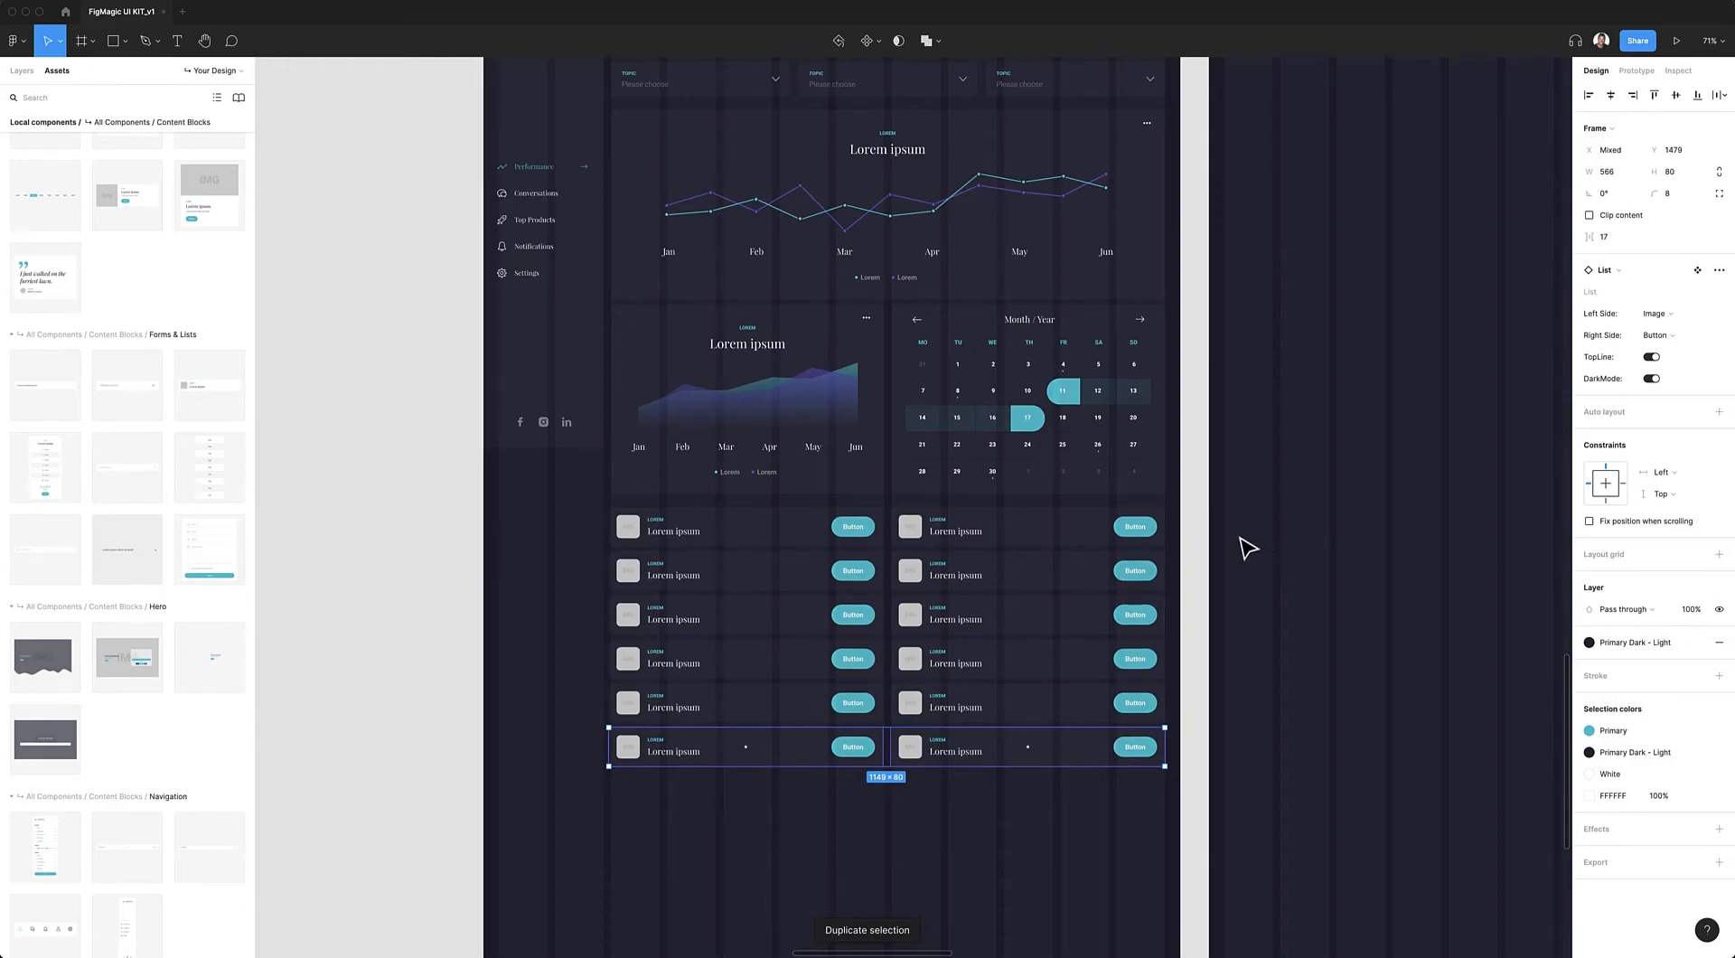
# - Tidy up all twelve list items and place the block 11 px below the area chart and calendar
pyautogui.press('Escape')
pyautogui.hscroll(-3, 578, 524)
pyautogui.moveTo(547, 506); pyautogui.dragTo(1271, 768)
pyautogui.hotkey('ctrl', 'alt', 't')
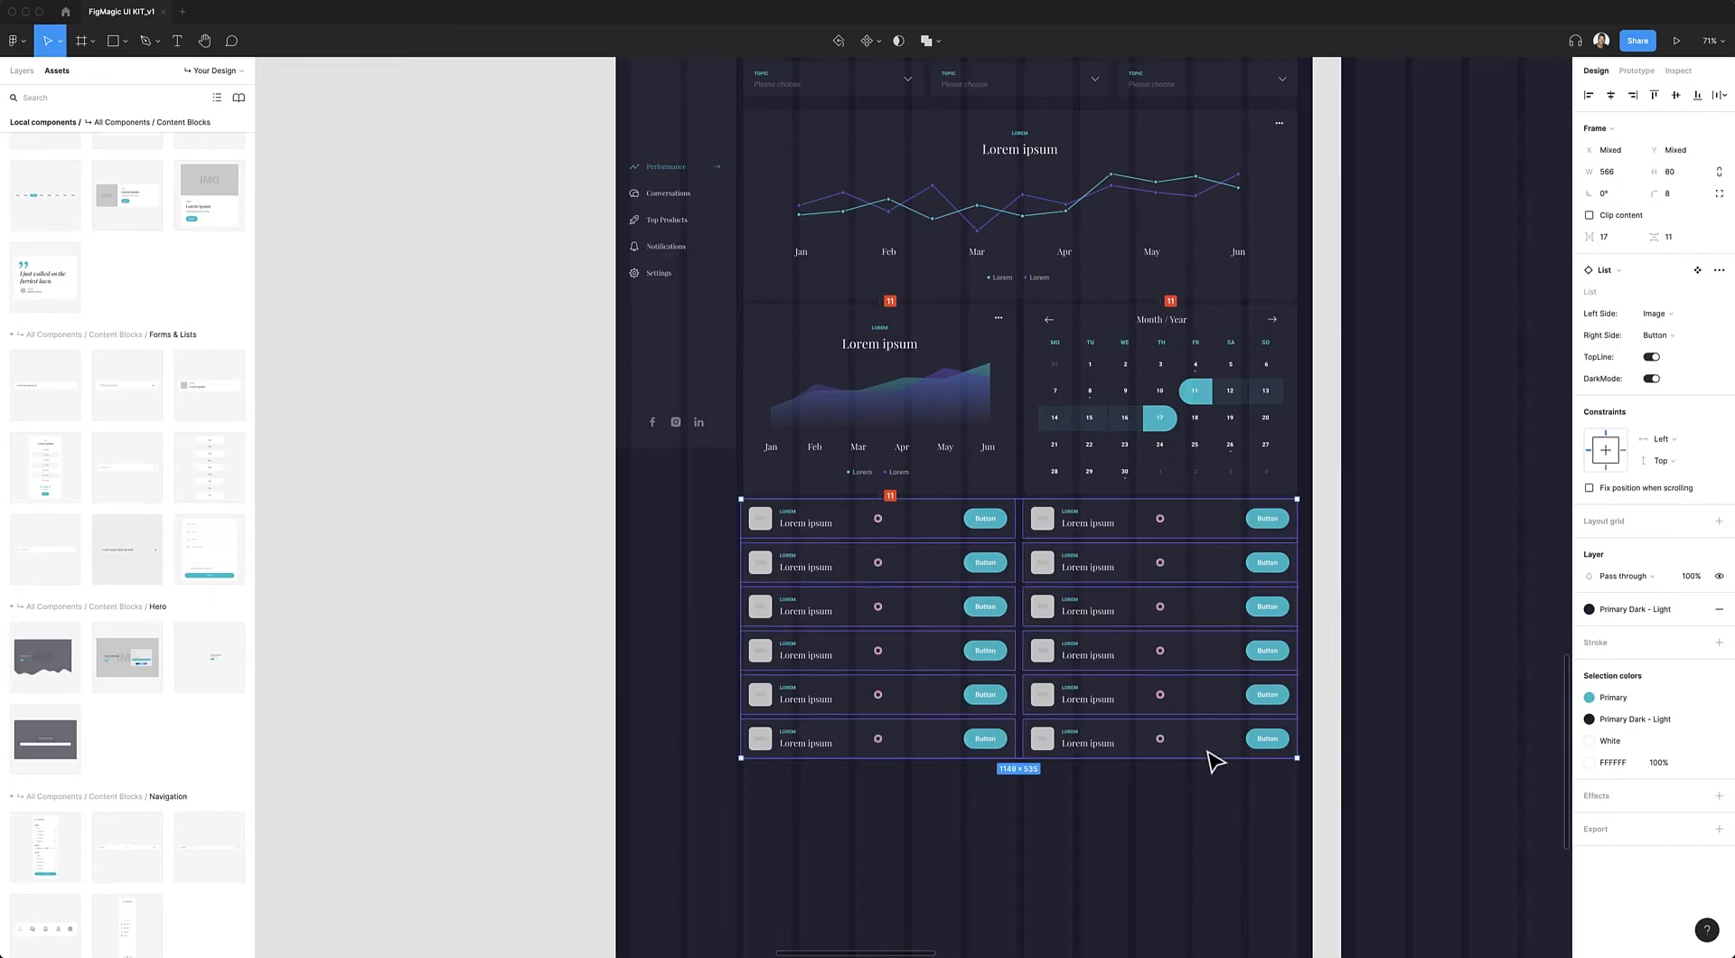
# - Fill the image placeholders of all twelve list items with random images from the Logos set in the Content Reel plugin
pyautogui.hscroll(-1, 1206, 750)
pyautogui.moveTo(700, 499); pyautogui.dragTo(779, 739)
pyautogui.click(779, 692)
pyautogui.keyDown('shift'); pyautogui.click(775, 594); pyautogui.keyUp('shift')
pyautogui.keyDown('shift'); pyautogui.click(774, 550); pyautogui.keyUp('shift')
pyautogui.keyDown('shift'); pyautogui.click(774, 507); pyautogui.keyUp('shift')
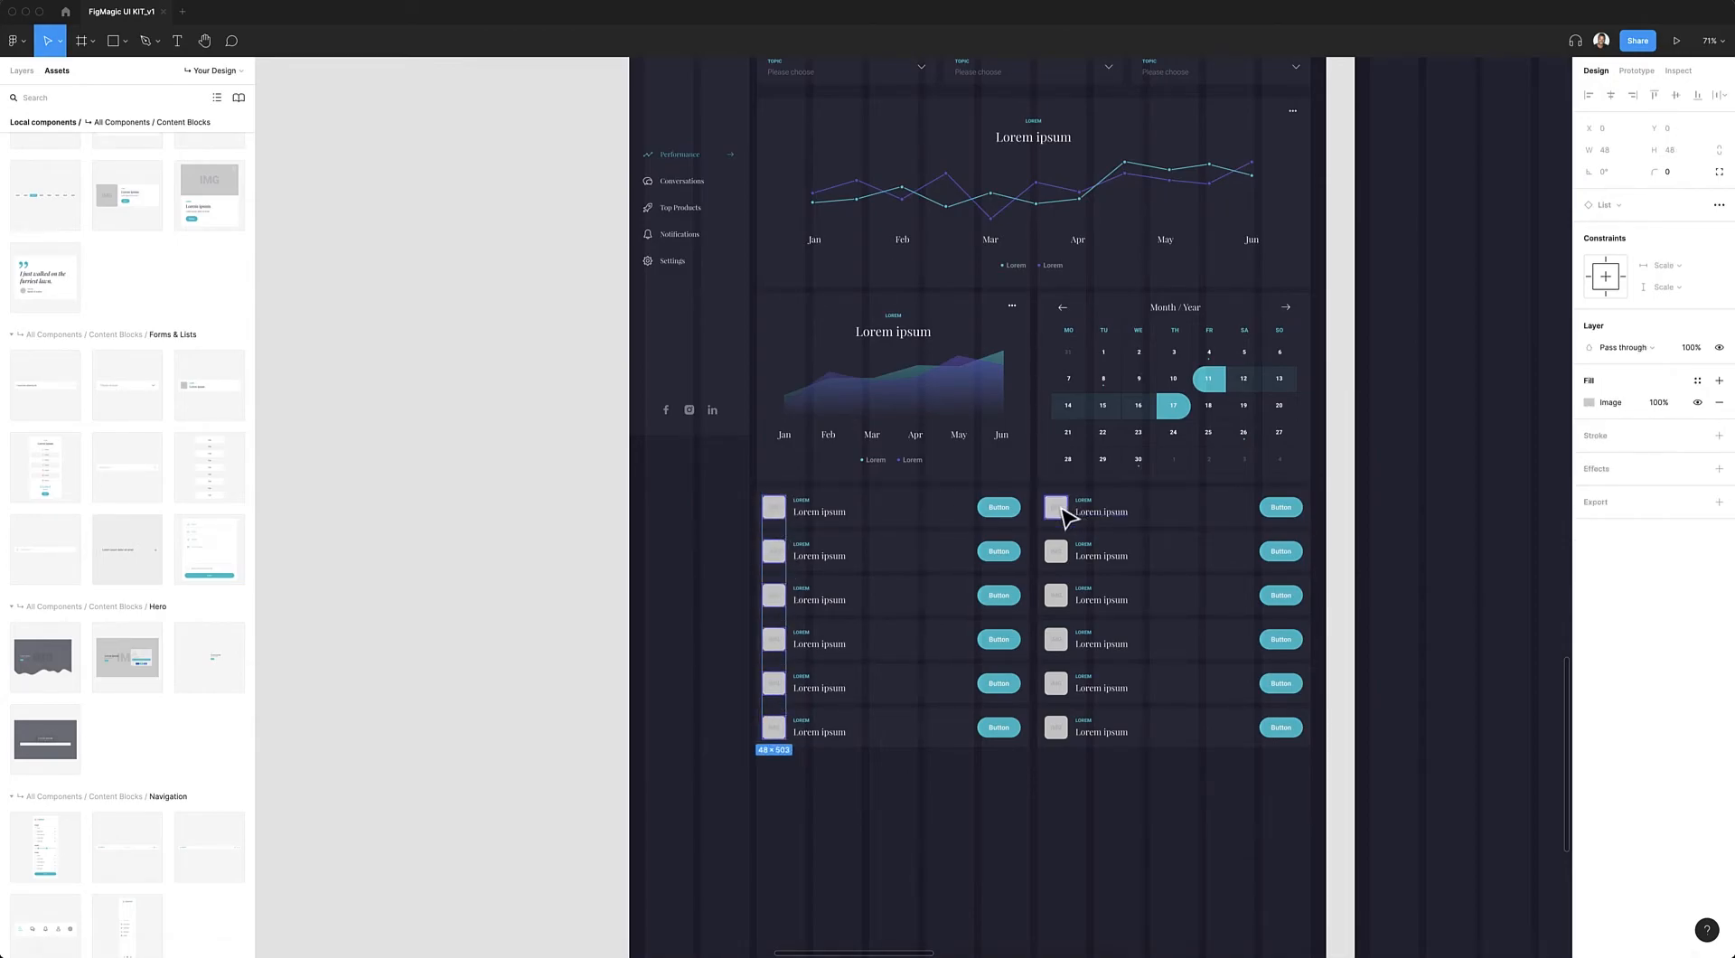
pyautogui.keyDown('shift'); pyautogui.keyDown('super'); pyautogui.click(1060, 508); pyautogui.keyUp('super'); pyautogui.keyUp('shift')
pyautogui.keyDown('shift'); pyautogui.keyDown('super'); pyautogui.click(1061, 552); pyautogui.keyUp('super'); pyautogui.keyUp('shift')
pyautogui.keyDown('shift'); pyautogui.keyDown('super'); pyautogui.click(1058, 598); pyautogui.keyUp('super'); pyautogui.keyUp('shift')
pyautogui.keyDown('shift'); pyautogui.keyDown('super'); pyautogui.click(1058, 640); pyautogui.keyUp('super'); pyautogui.keyUp('shift')
pyautogui.keyDown('shift'); pyautogui.keyDown('super'); pyautogui.click(1057, 684); pyautogui.keyUp('super'); pyautogui.keyUp('shift')
pyautogui.keyDown('shift'); pyautogui.keyDown('super'); pyautogui.click(1059, 729); pyautogui.keyUp('super'); pyautogui.keyUp('shift')
pyautogui.click(341, 2)
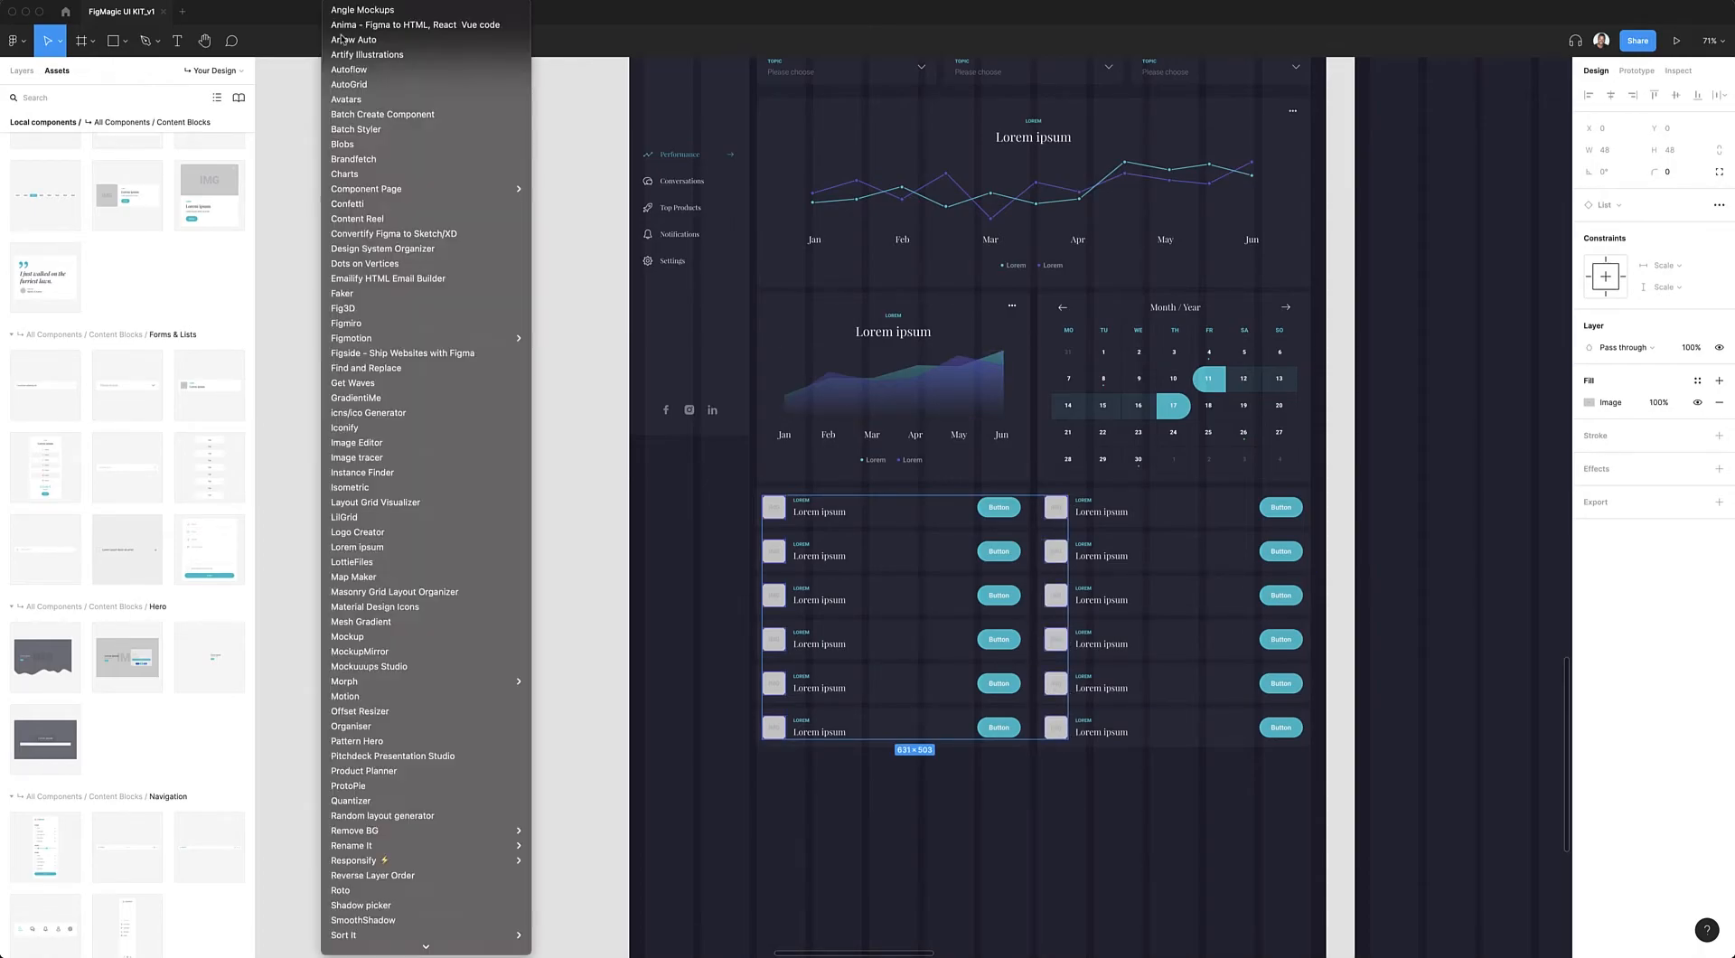
pyautogui.click(385, 203)
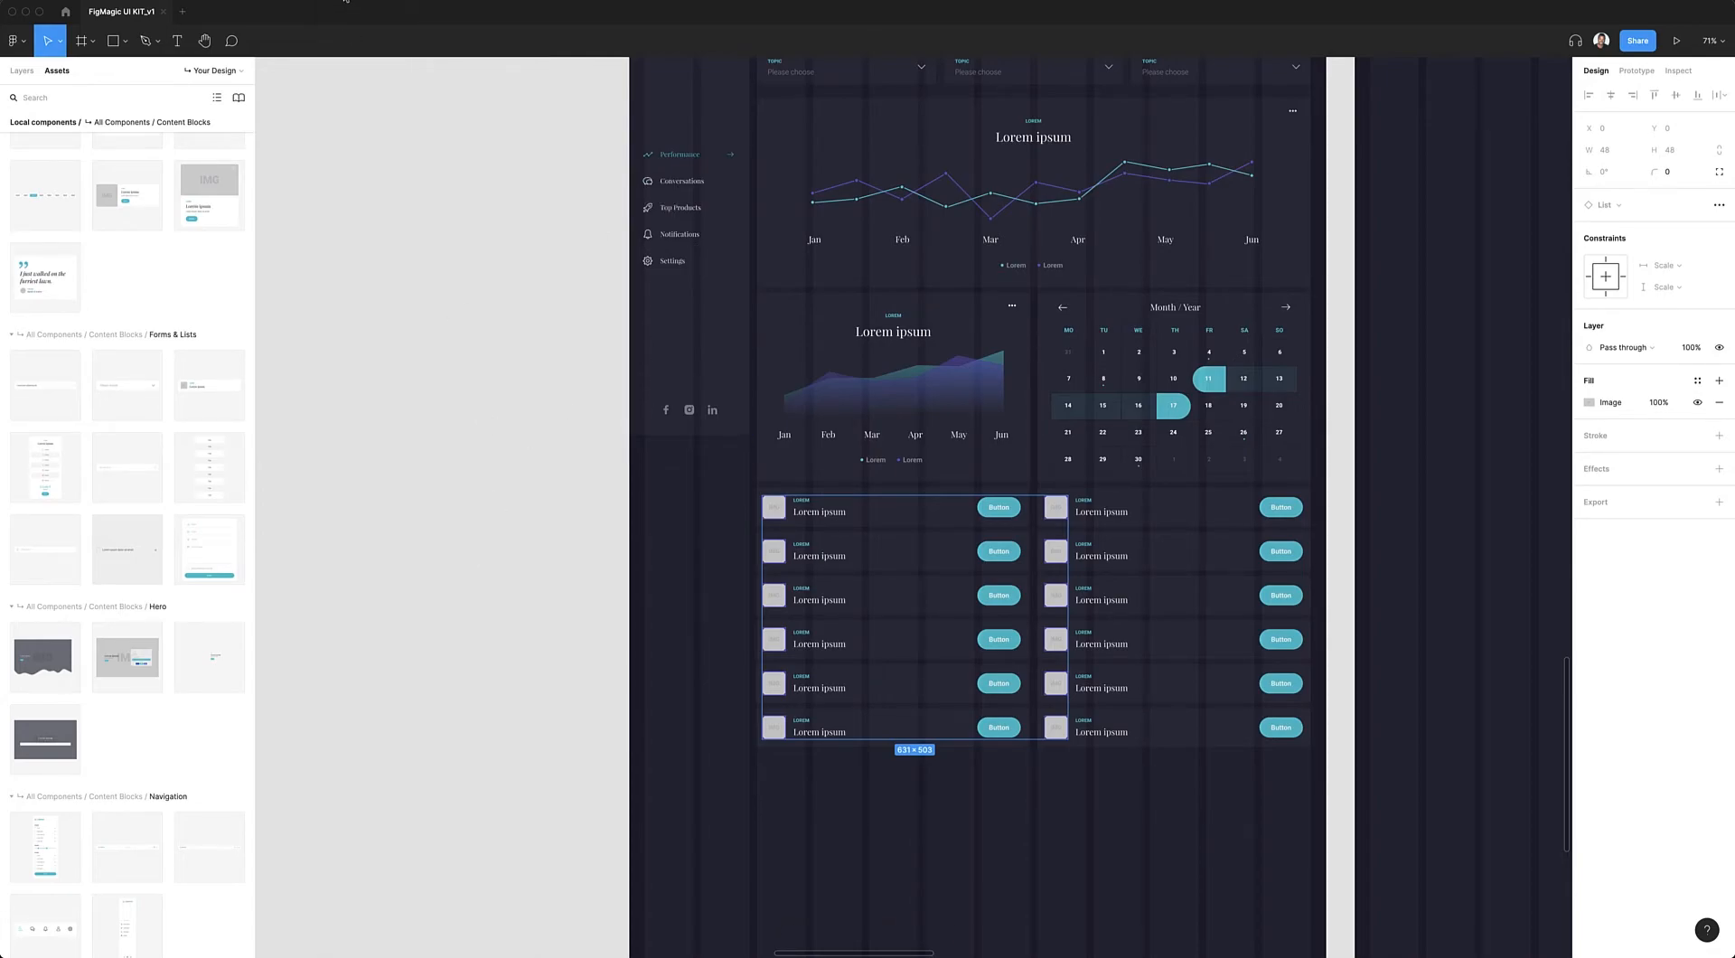
pyautogui.click(345, 2)
pyautogui.click(380, 218)
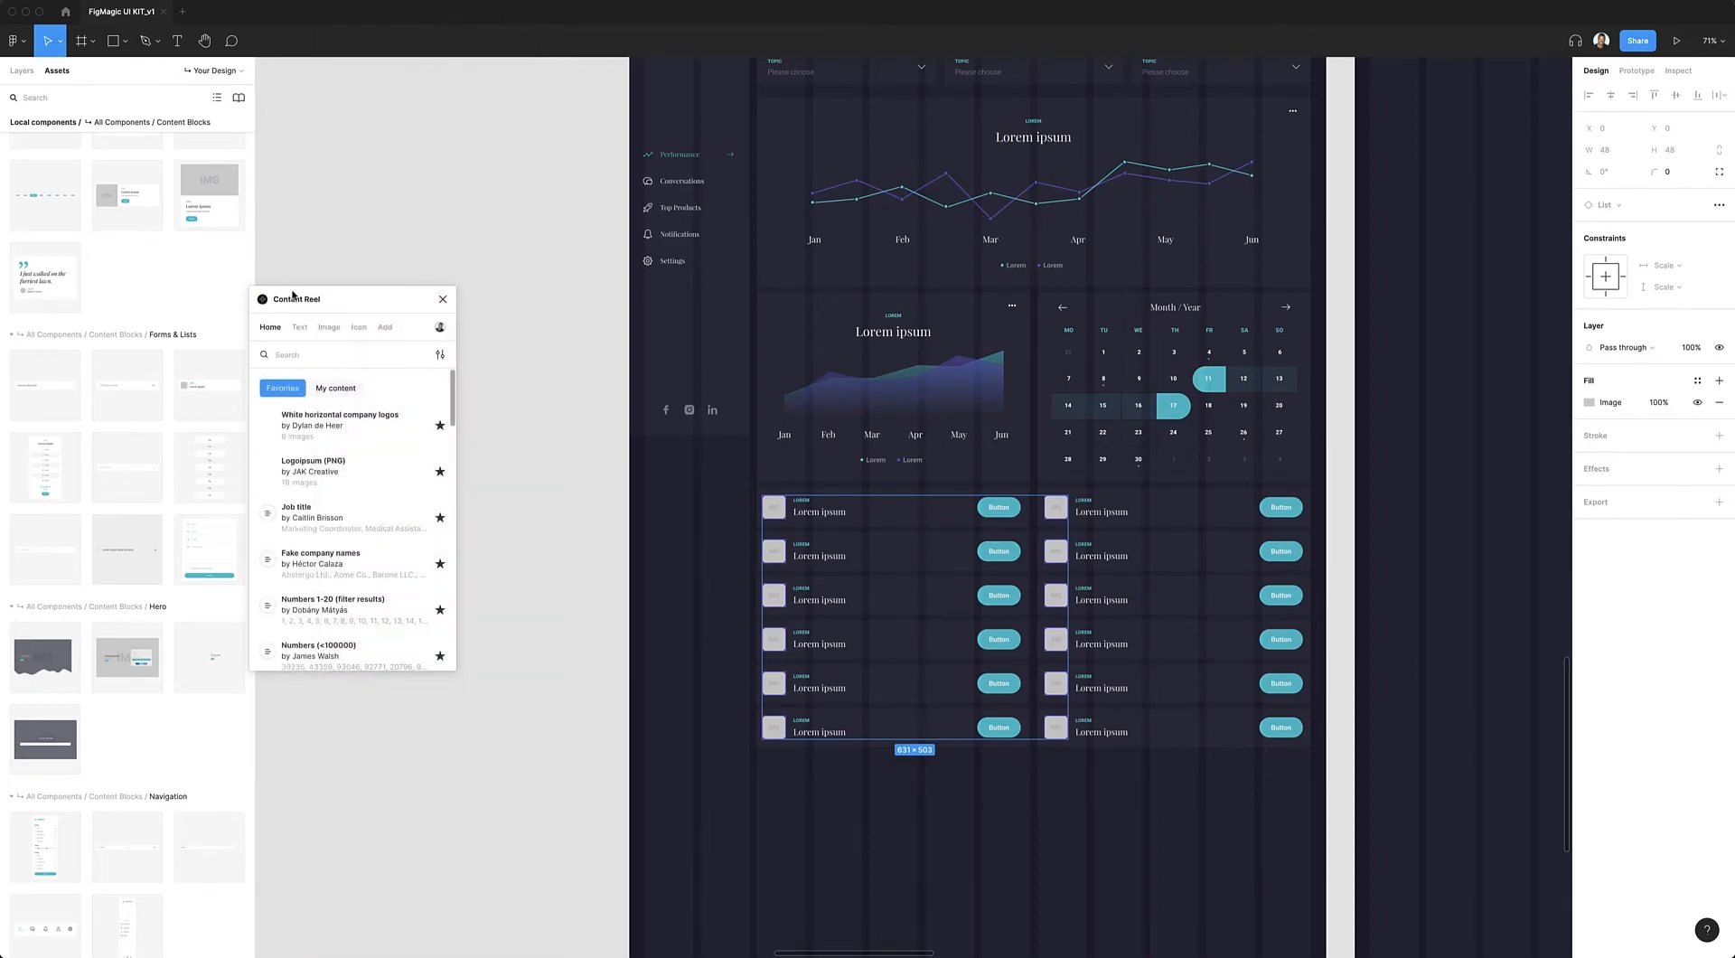
pyautogui.scroll(-4, 362, 414)
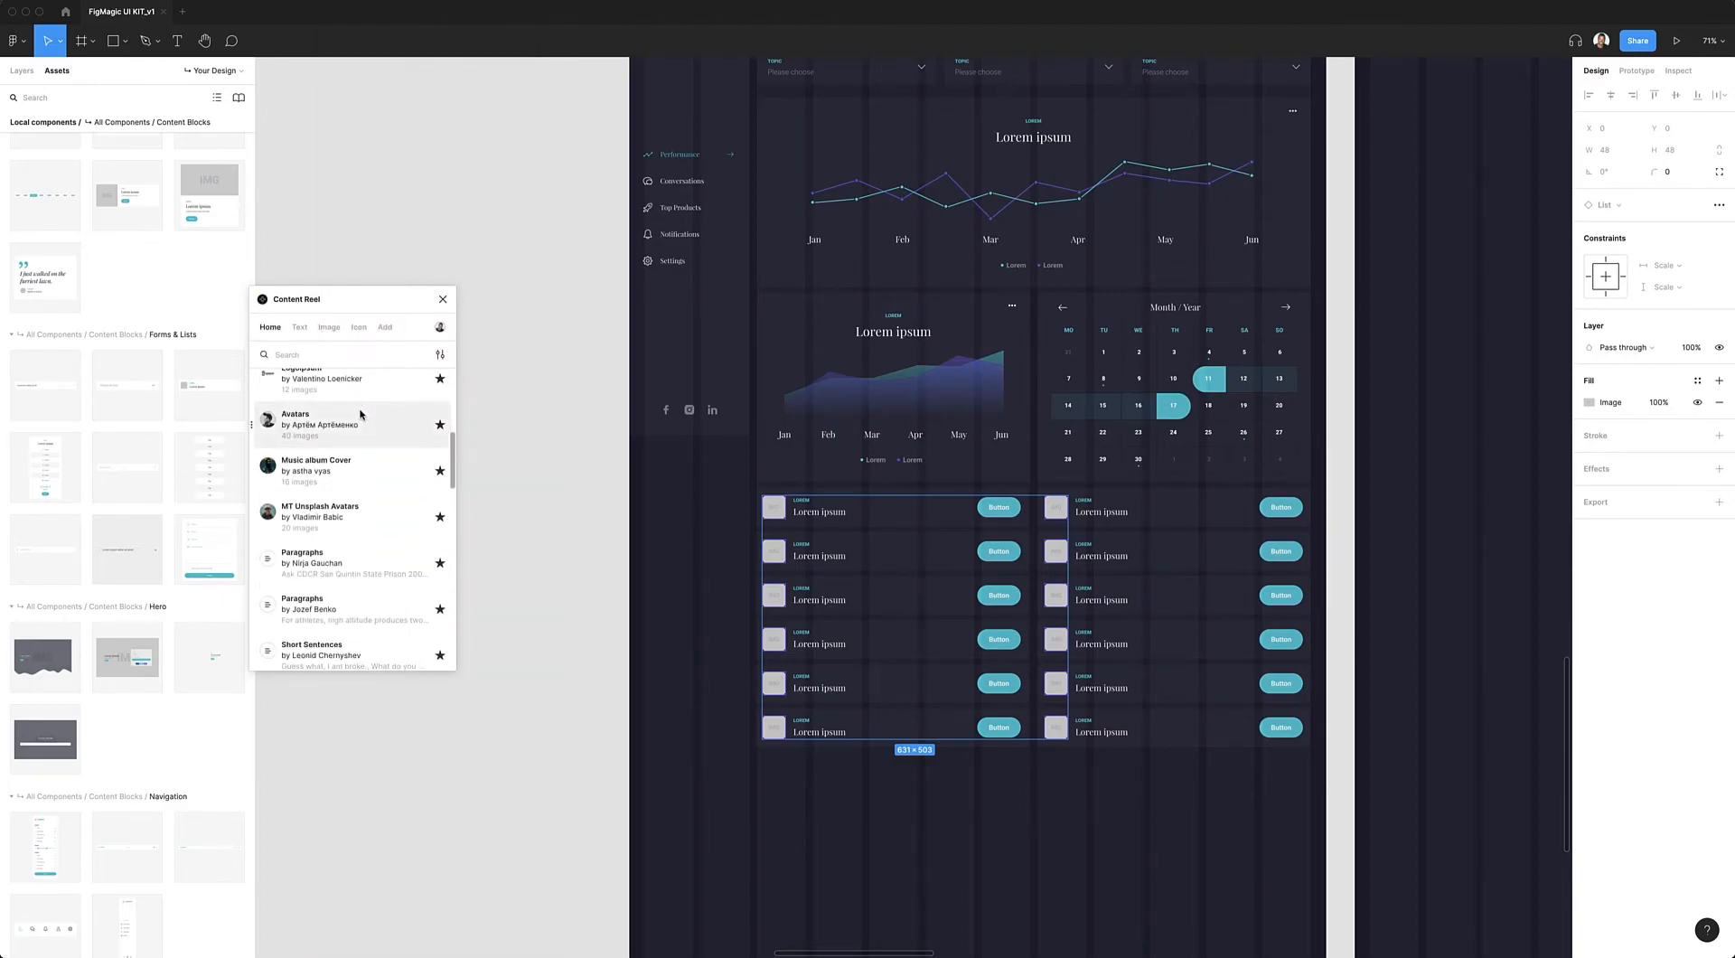
pyautogui.scroll(-5, 361, 414)
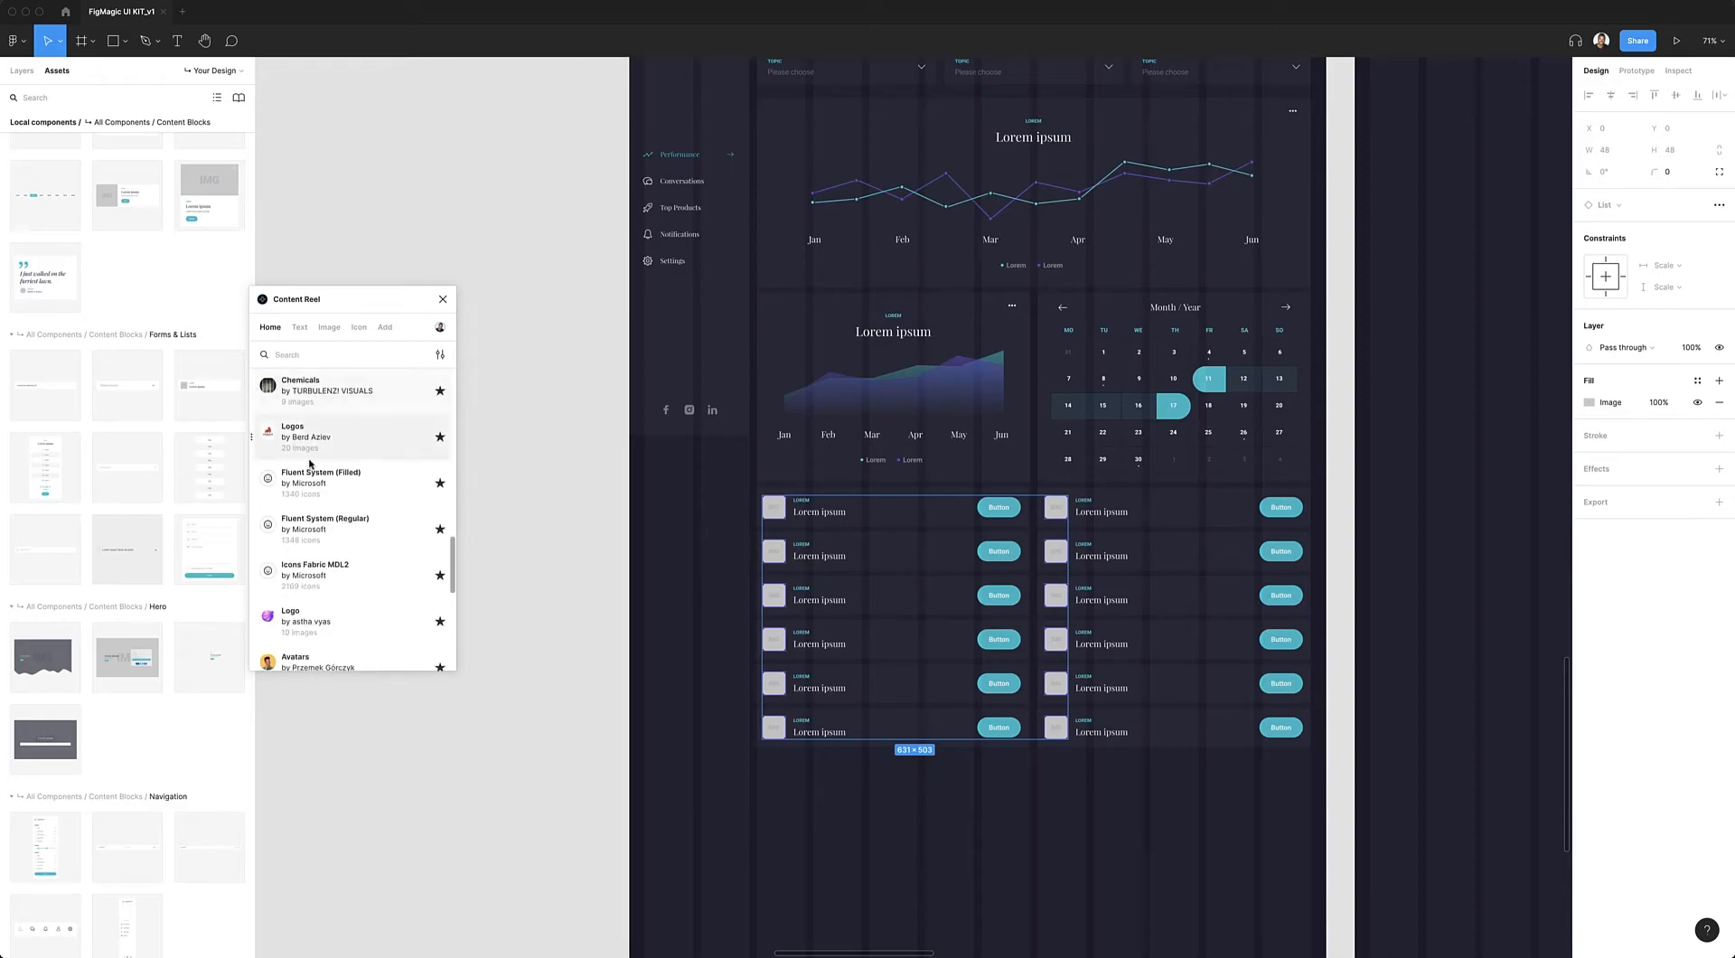
pyautogui.click(270, 440)
pyautogui.click(417, 649)
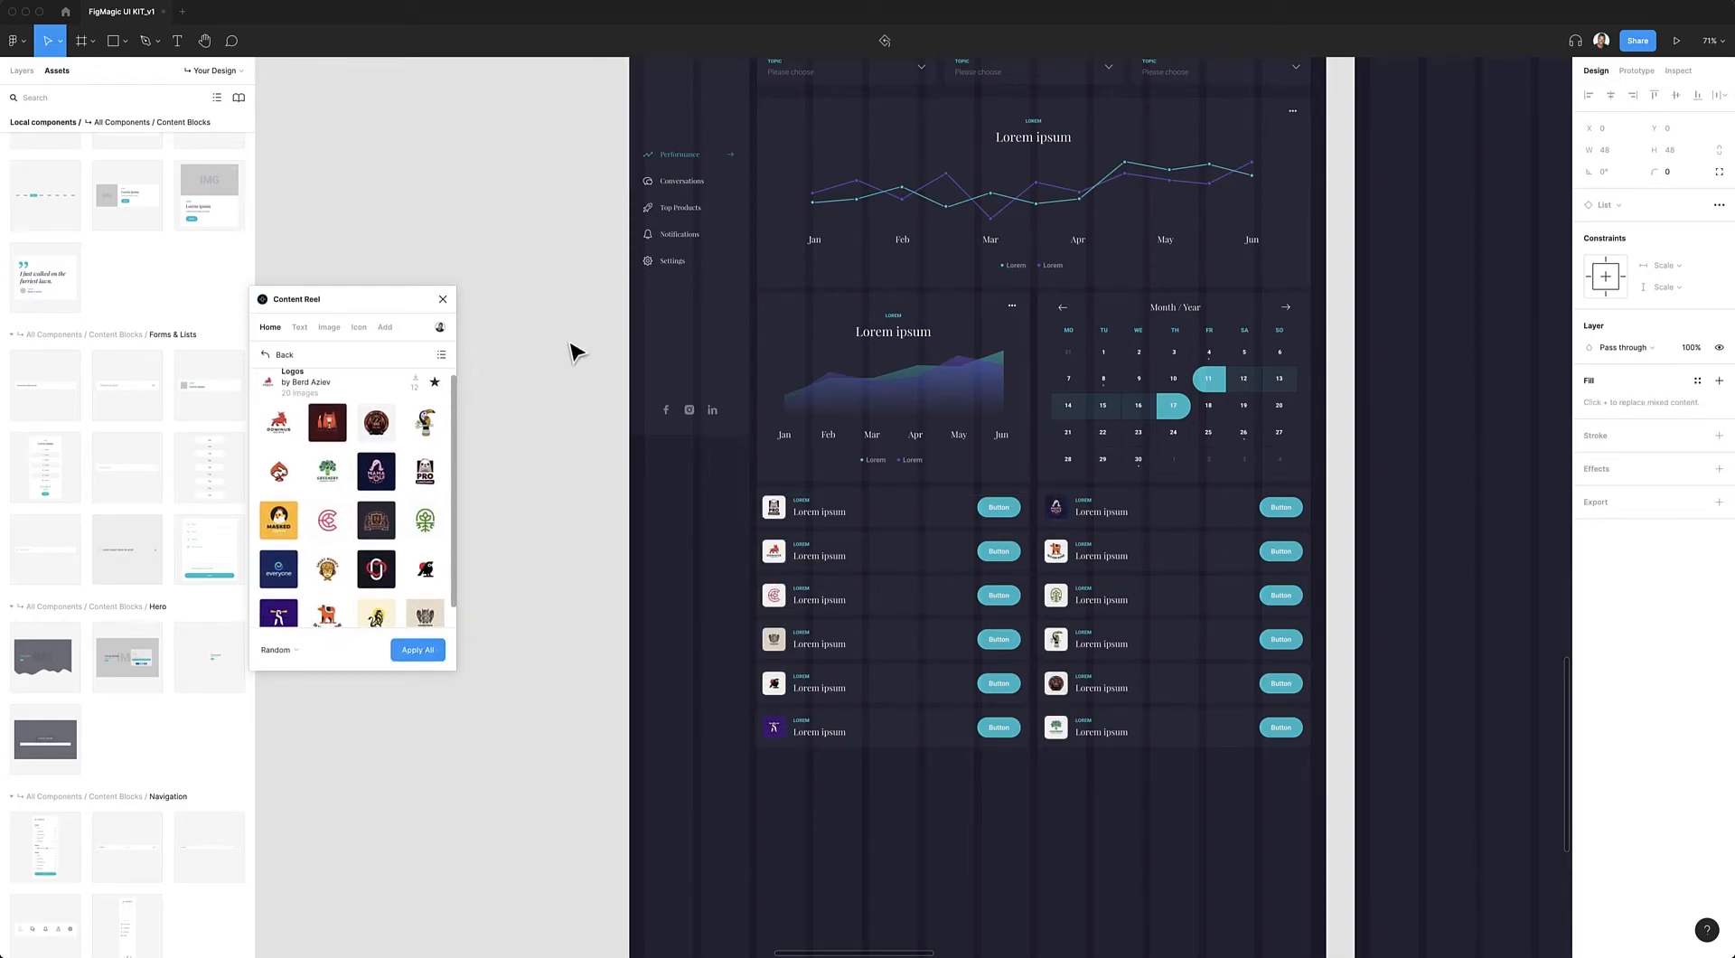
# - Hide the layout grids and select the Lorem ipsum title texts of all twelve list items
pyautogui.click(848, 334)
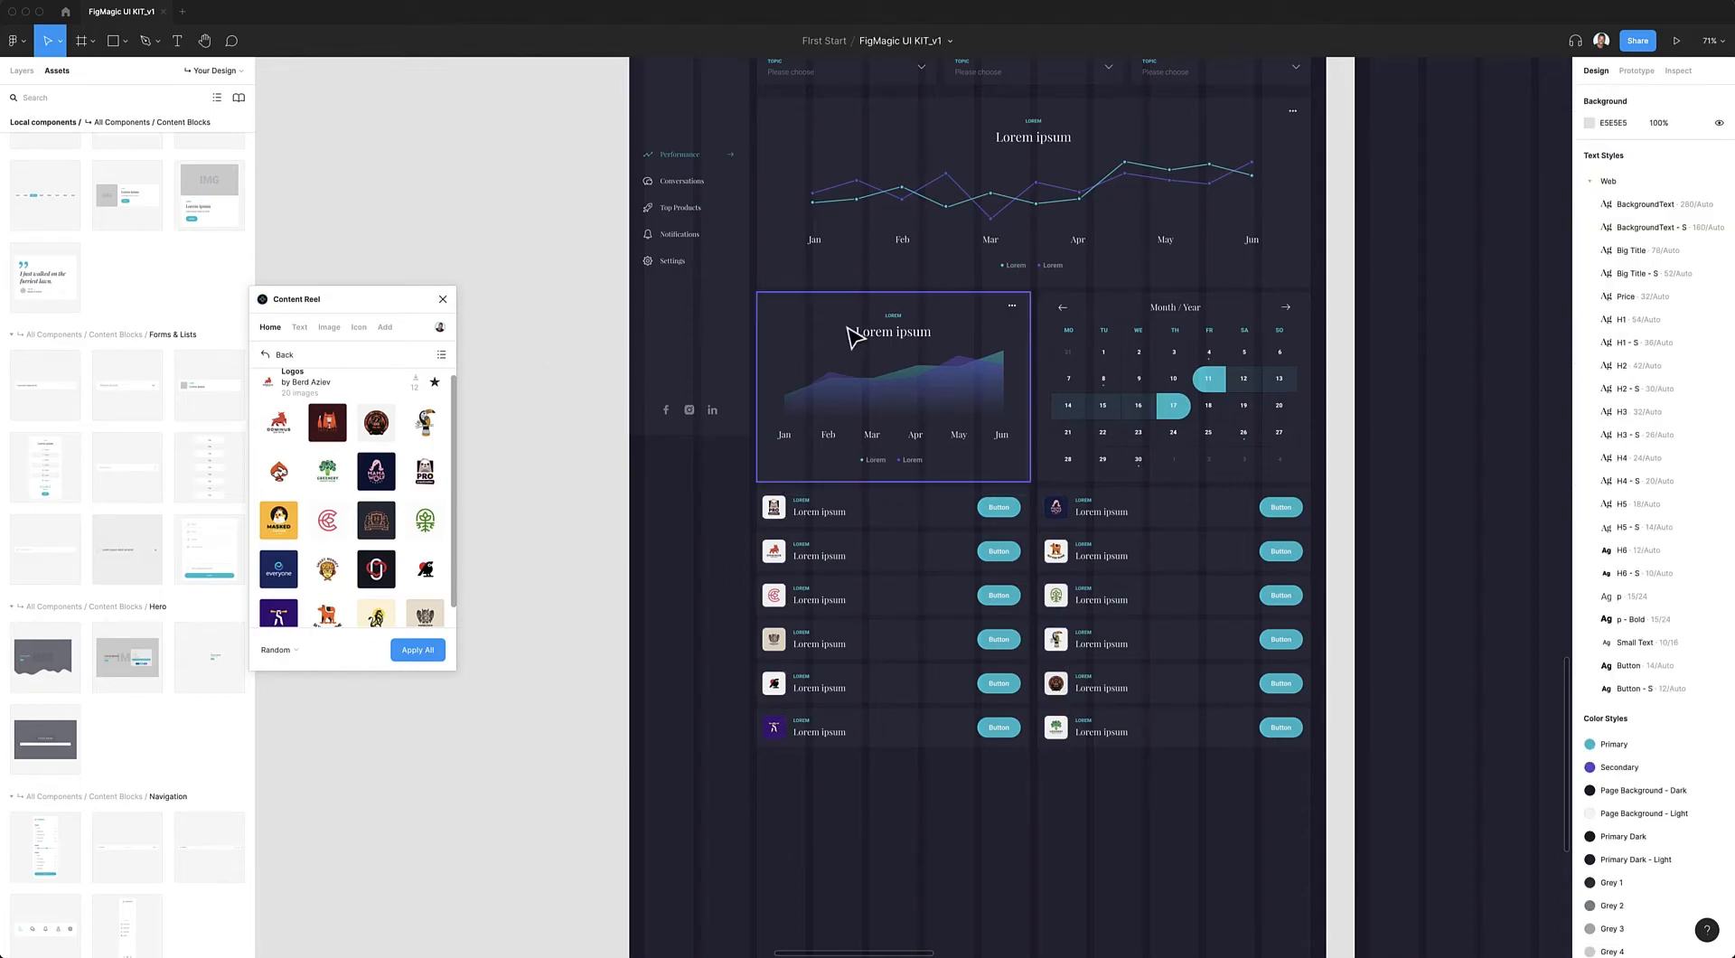
pyautogui.hotkey('ctrl', 'g')
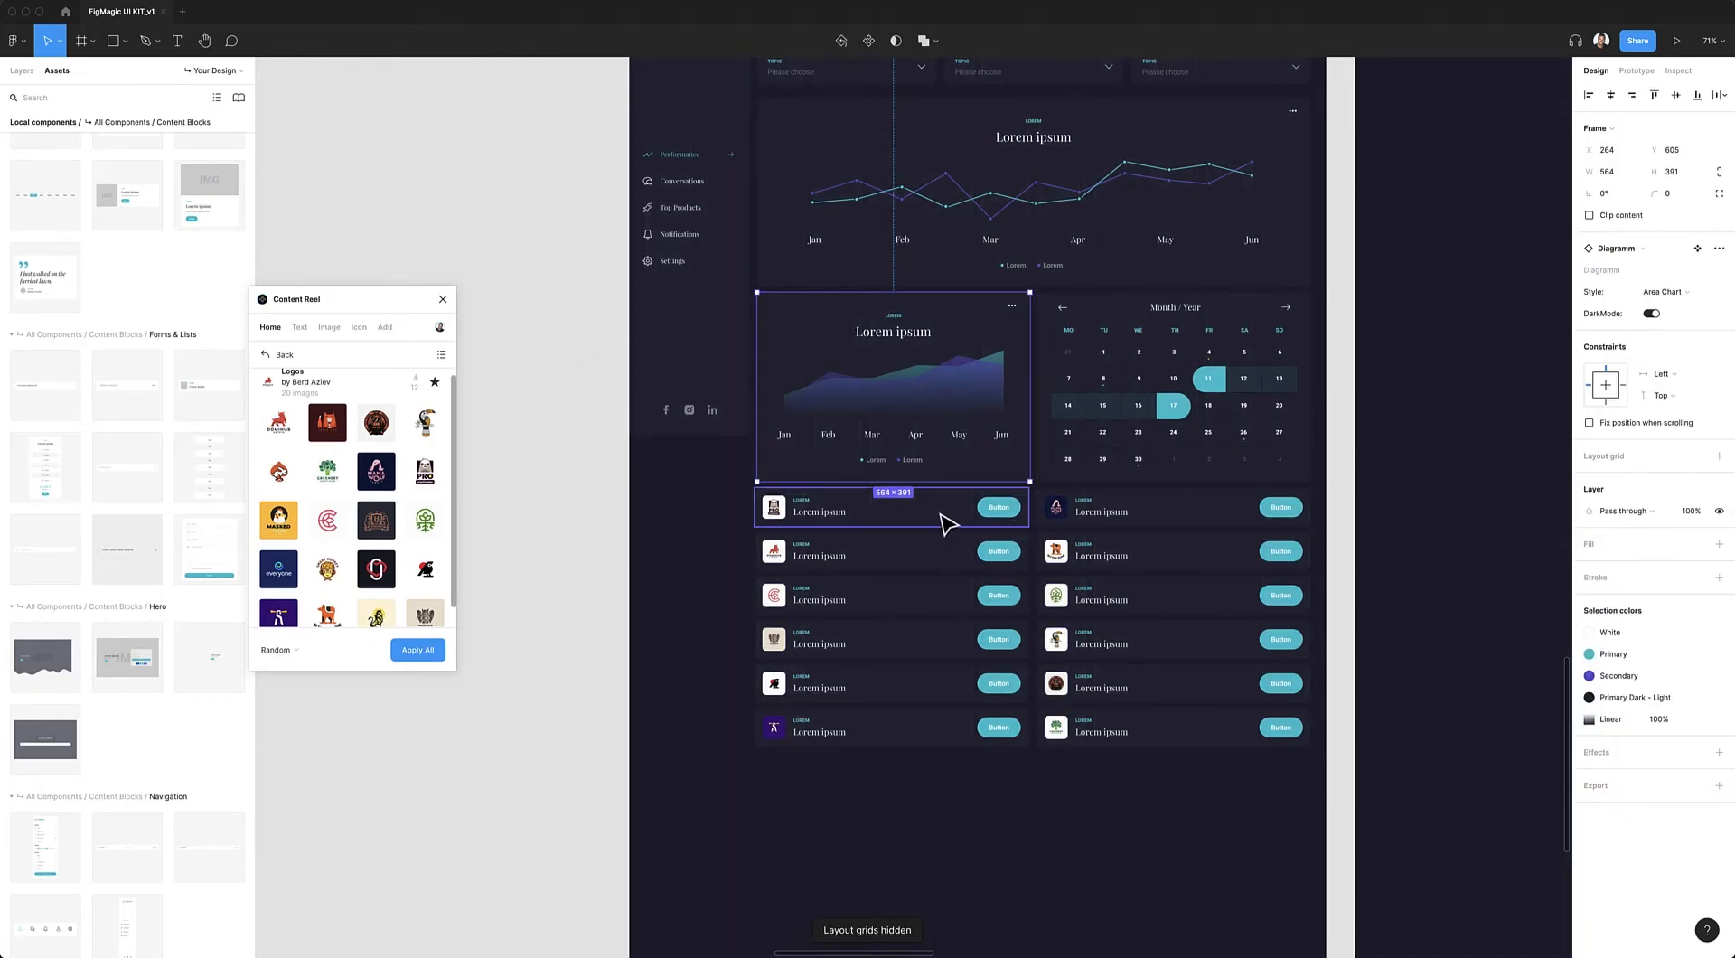
pyautogui.keyDown('super'); pyautogui.click(819, 512); pyautogui.keyUp('super')
pyautogui.keyDown('shift'); pyautogui.keyDown('super'); pyautogui.click(1107, 514); pyautogui.keyUp('super'); pyautogui.keyUp('shift')
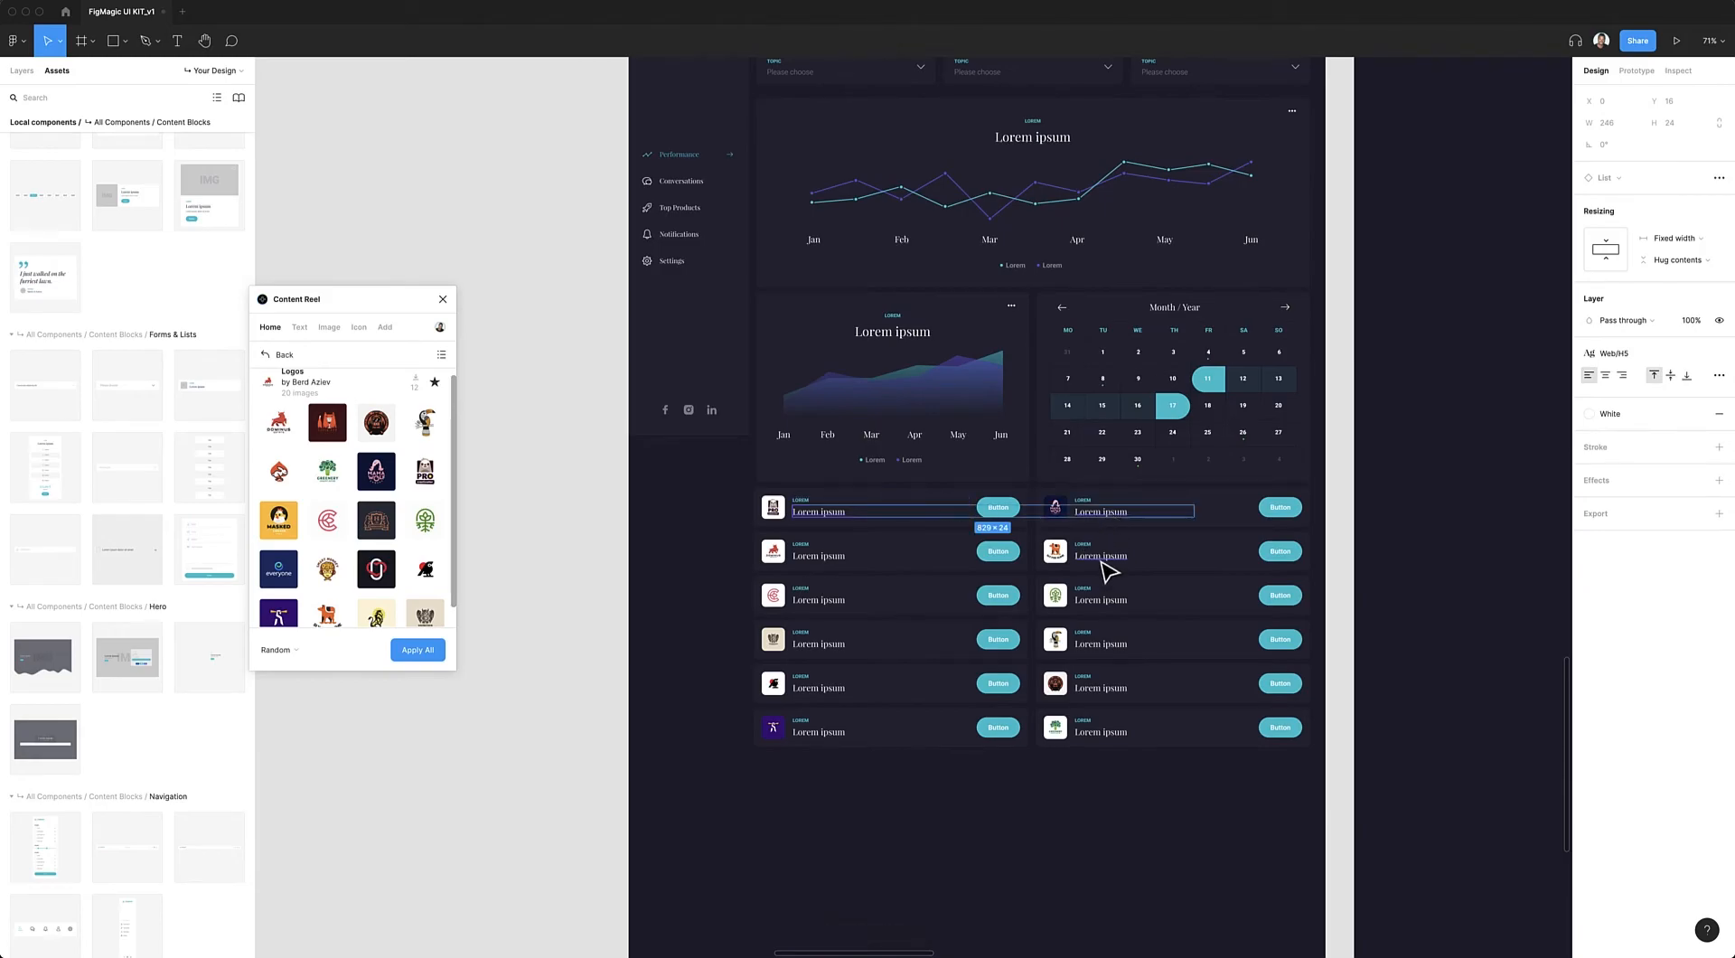
pyautogui.keyDown('shift'); pyautogui.keyDown('super'); pyautogui.click(1101, 561); pyautogui.keyUp('super'); pyautogui.keyUp('shift')
pyautogui.keyDown('shift'); pyautogui.keyDown('super'); pyautogui.click(1104, 604); pyautogui.keyUp('super'); pyautogui.keyUp('shift')
pyautogui.keyDown('shift'); pyautogui.keyDown('super'); pyautogui.click(822, 603); pyautogui.keyUp('super'); pyautogui.keyUp('shift')
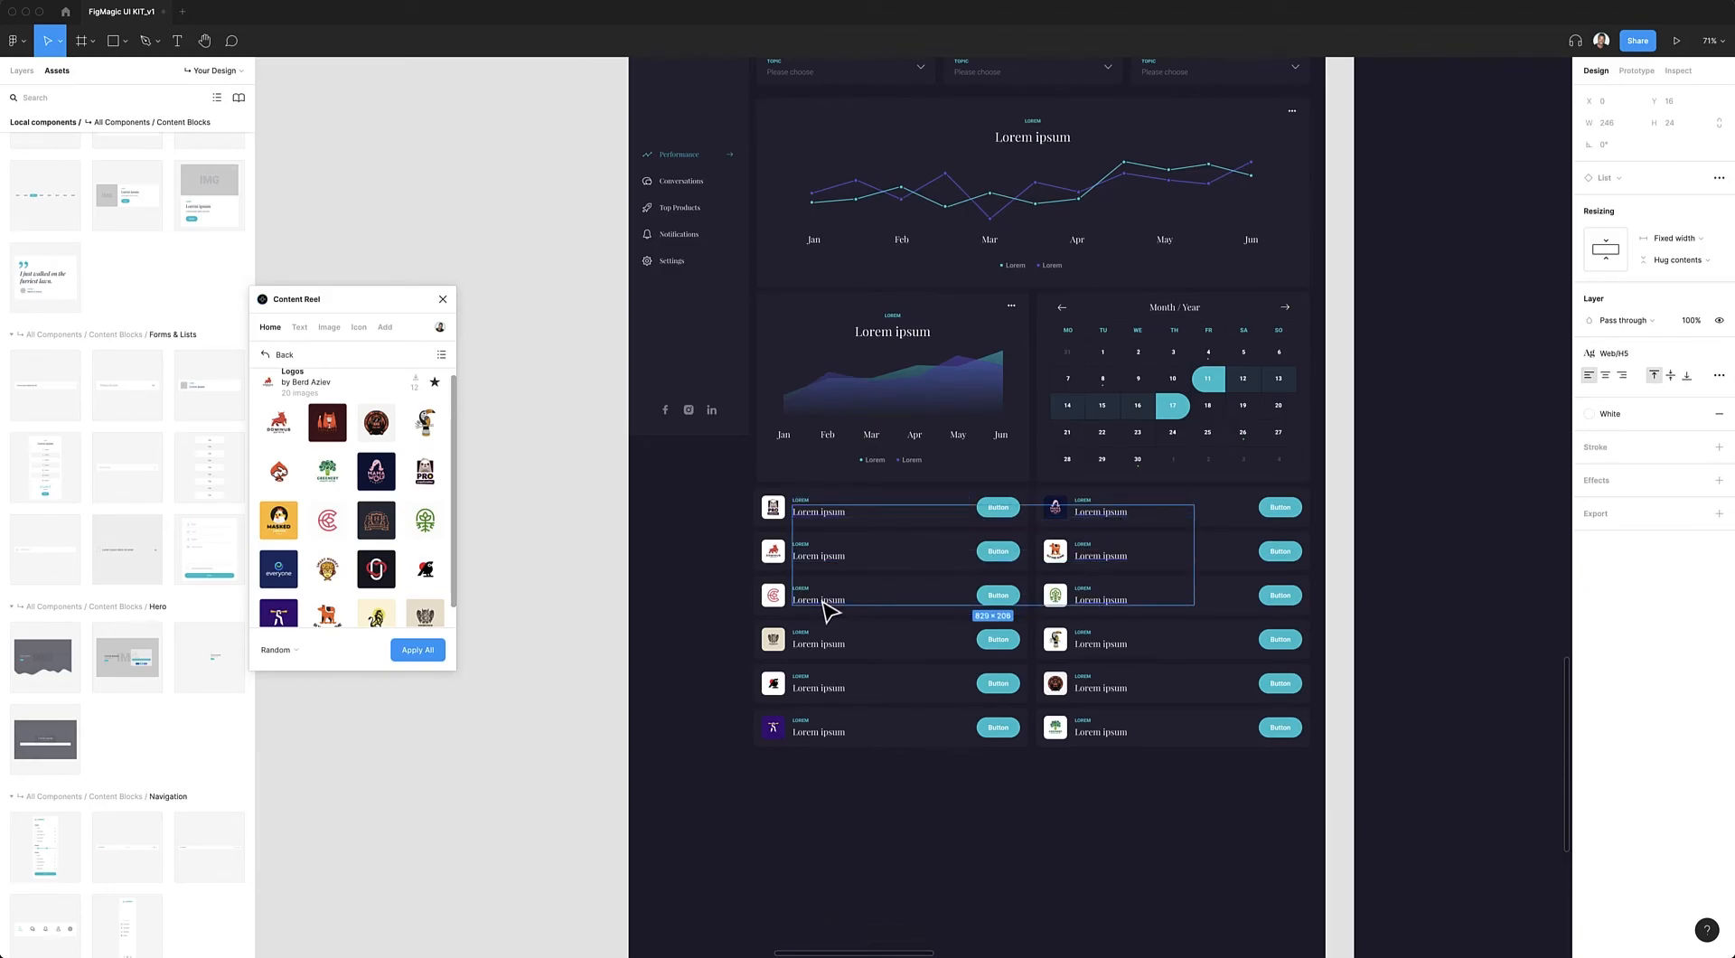
pyautogui.keyDown('shift'); pyautogui.keyDown('super'); pyautogui.click(836, 645); pyautogui.keyUp('super'); pyautogui.keyUp('shift')
pyautogui.keyDown('shift'); pyautogui.keyDown('super'); pyautogui.click(822, 690); pyautogui.keyUp('super'); pyautogui.keyUp('shift')
pyautogui.keyDown('shift'); pyautogui.keyDown('super'); pyautogui.click(821, 731); pyautogui.keyUp('super'); pyautogui.keyUp('shift')
pyautogui.keyDown('shift'); pyautogui.keyDown('super'); pyautogui.click(1111, 733); pyautogui.keyUp('super'); pyautogui.keyUp('shift')
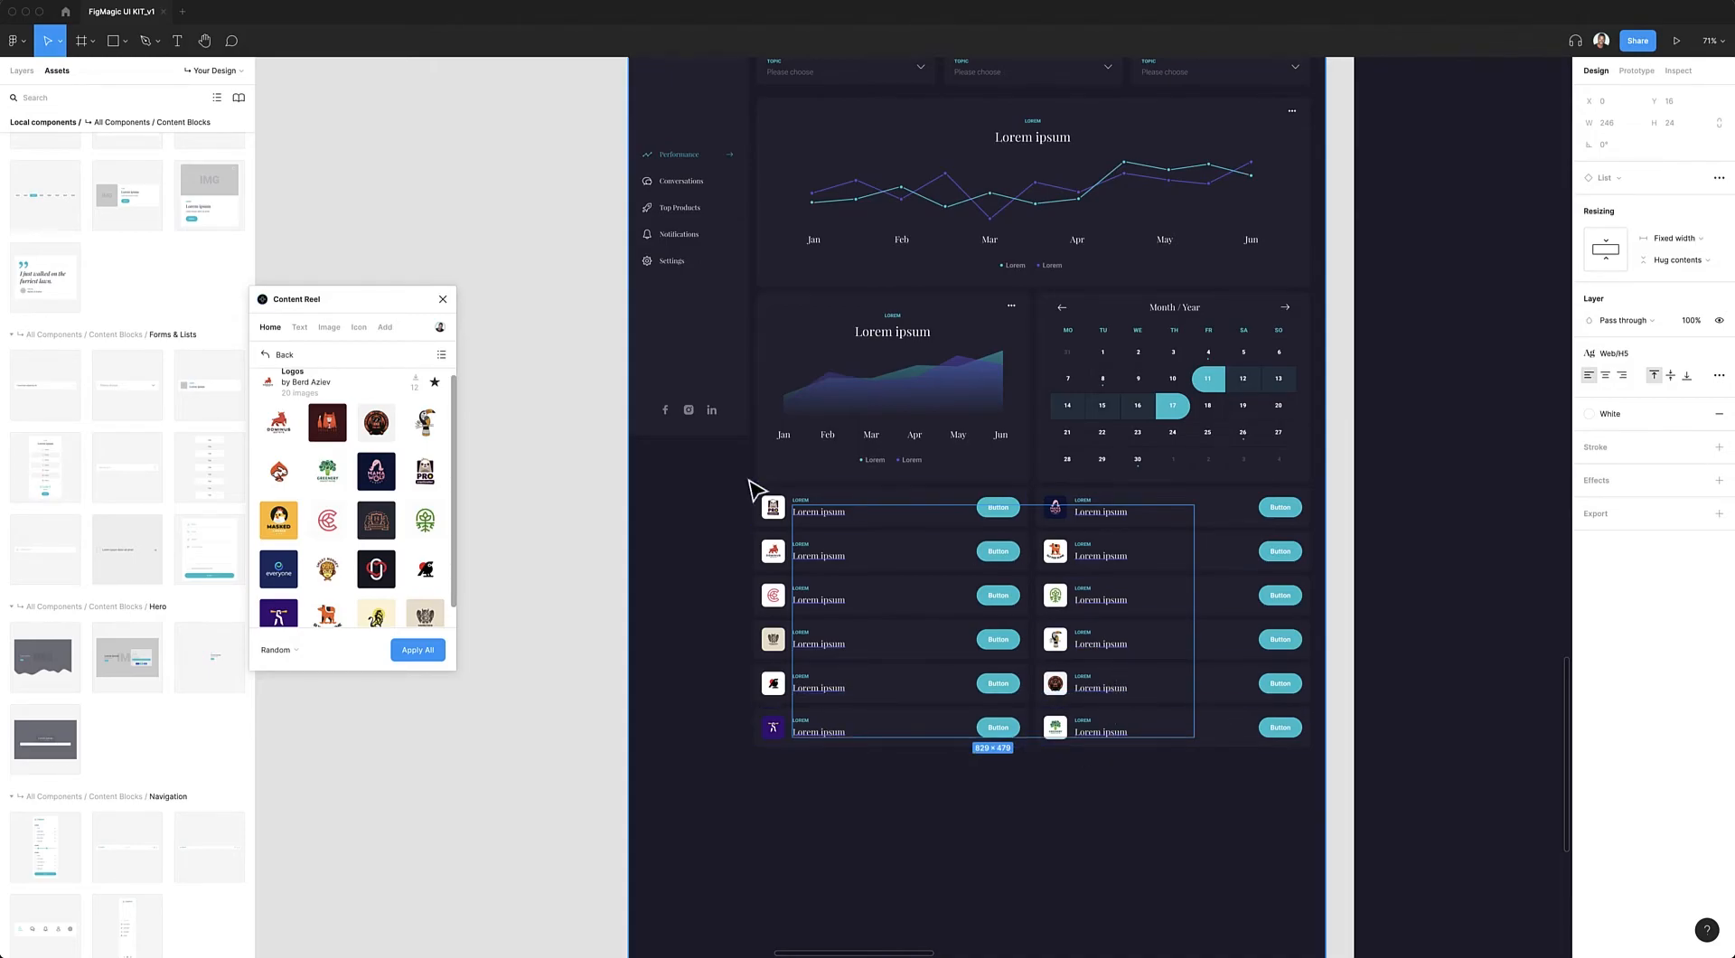
# - Fill the selected list item titles with entries from the Fake company names set in Content Reel
pyautogui.click(268, 356)
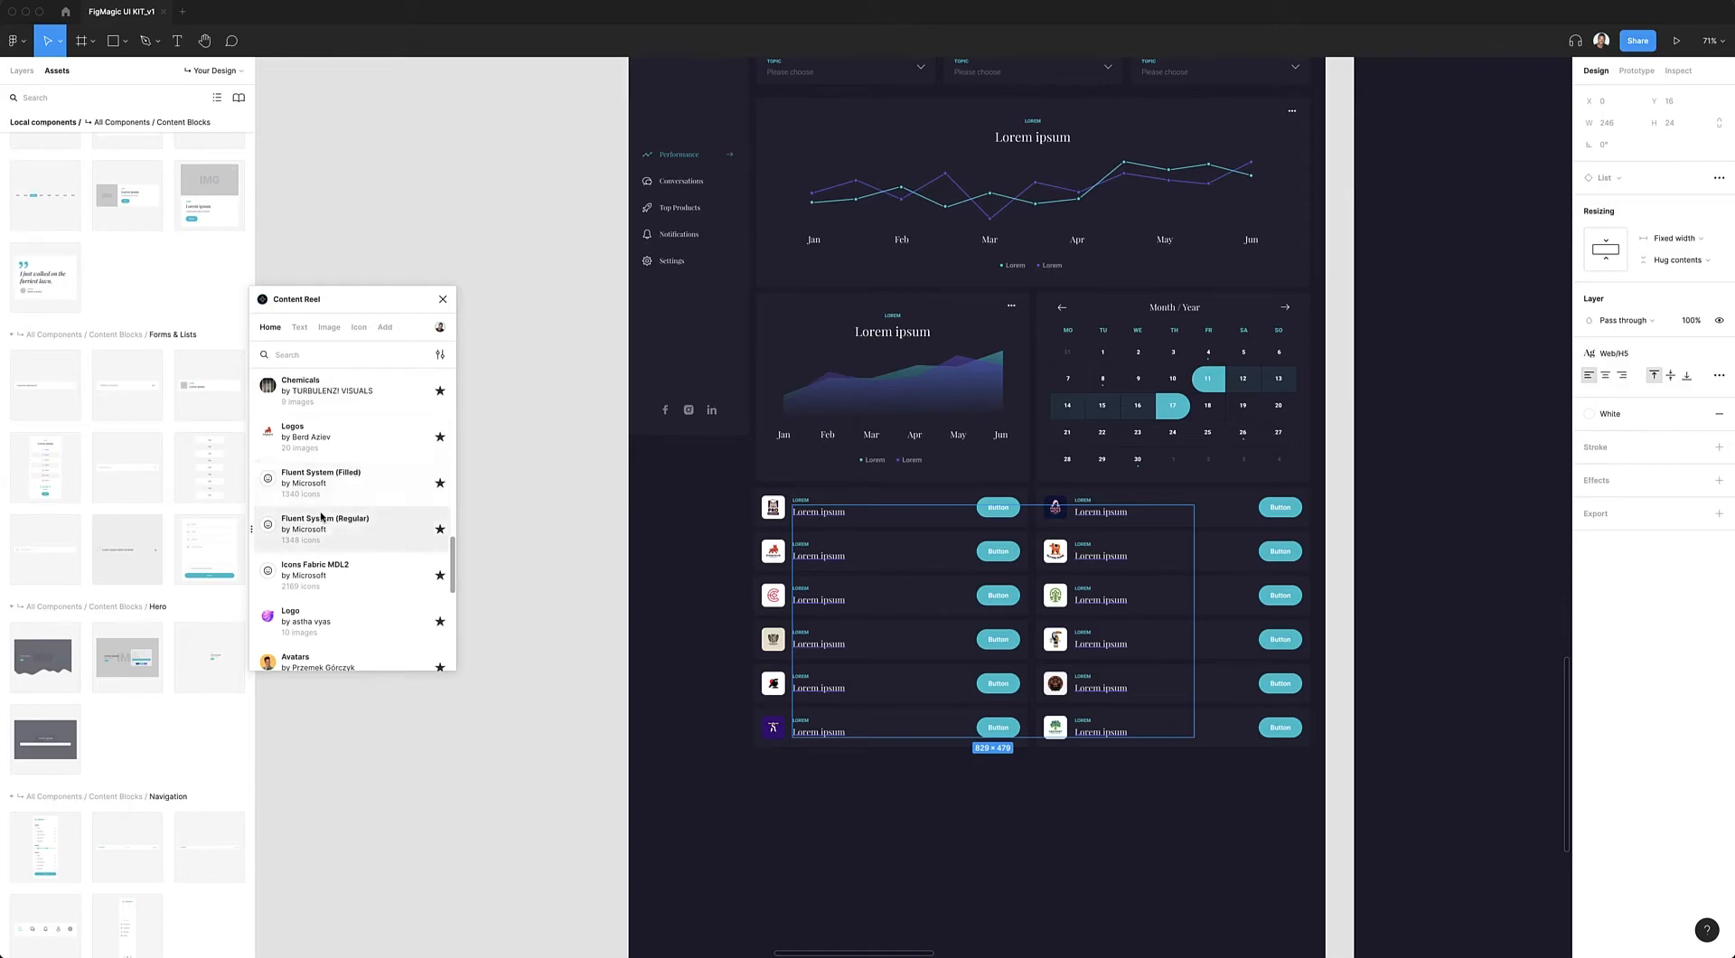
pyautogui.scroll(-2, 323, 506)
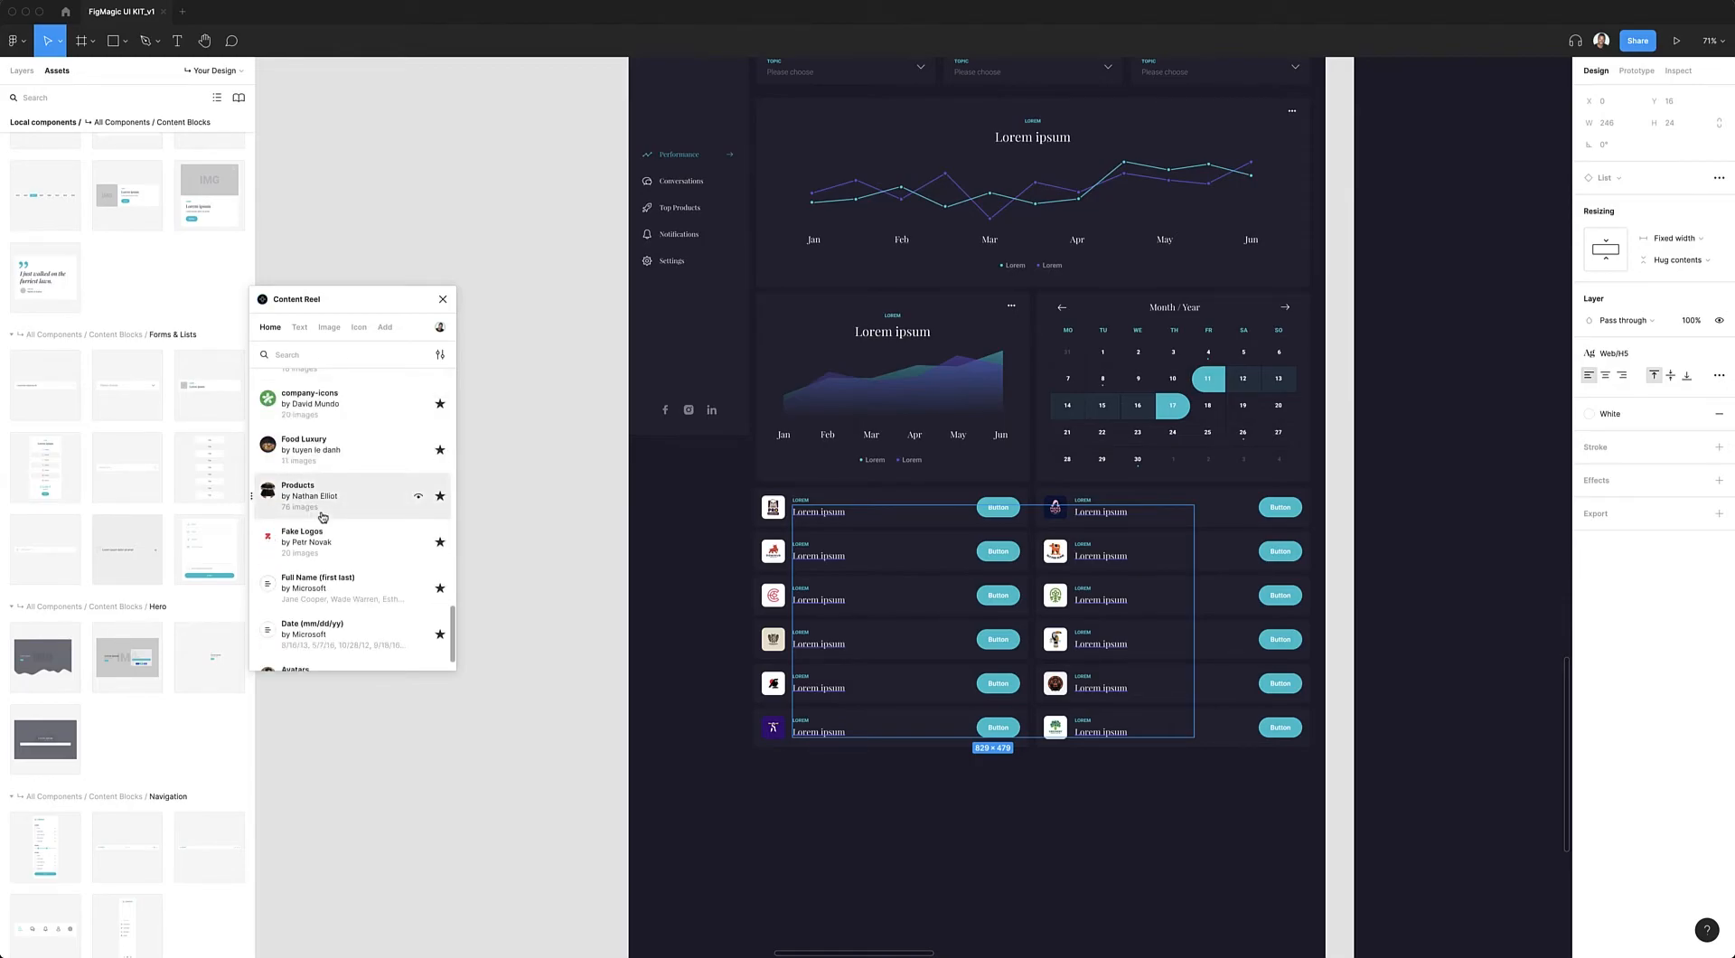
pyautogui.scroll(5, 322, 517)
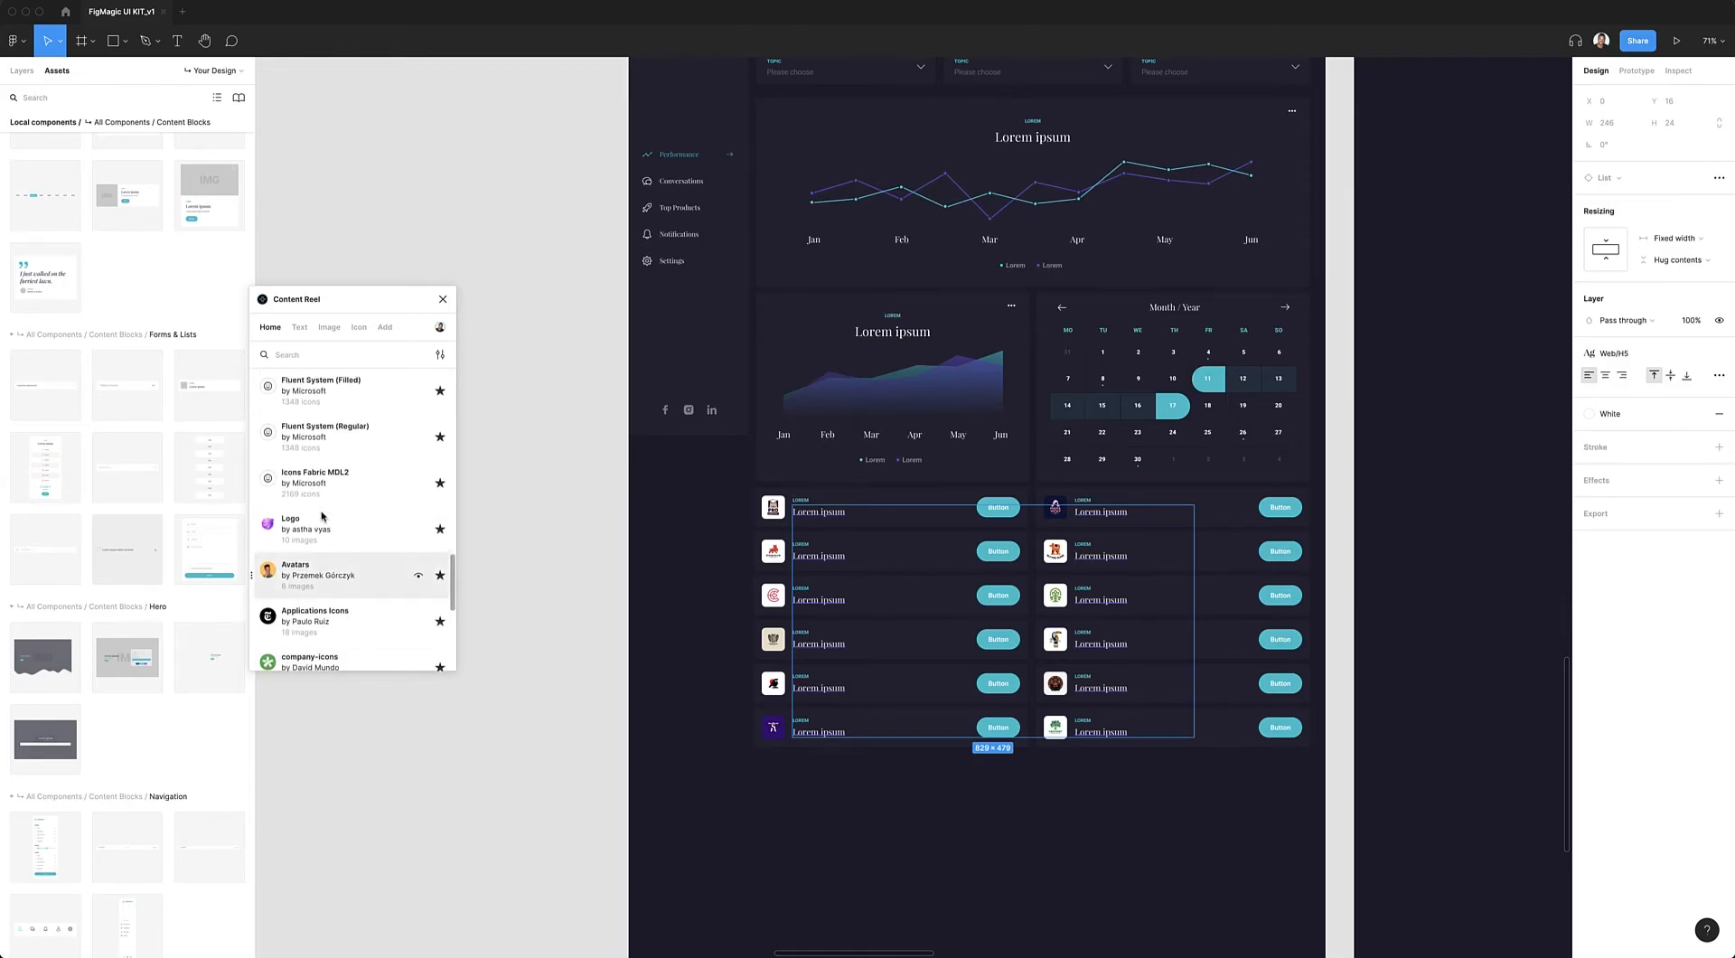
pyautogui.scroll(5, 323, 516)
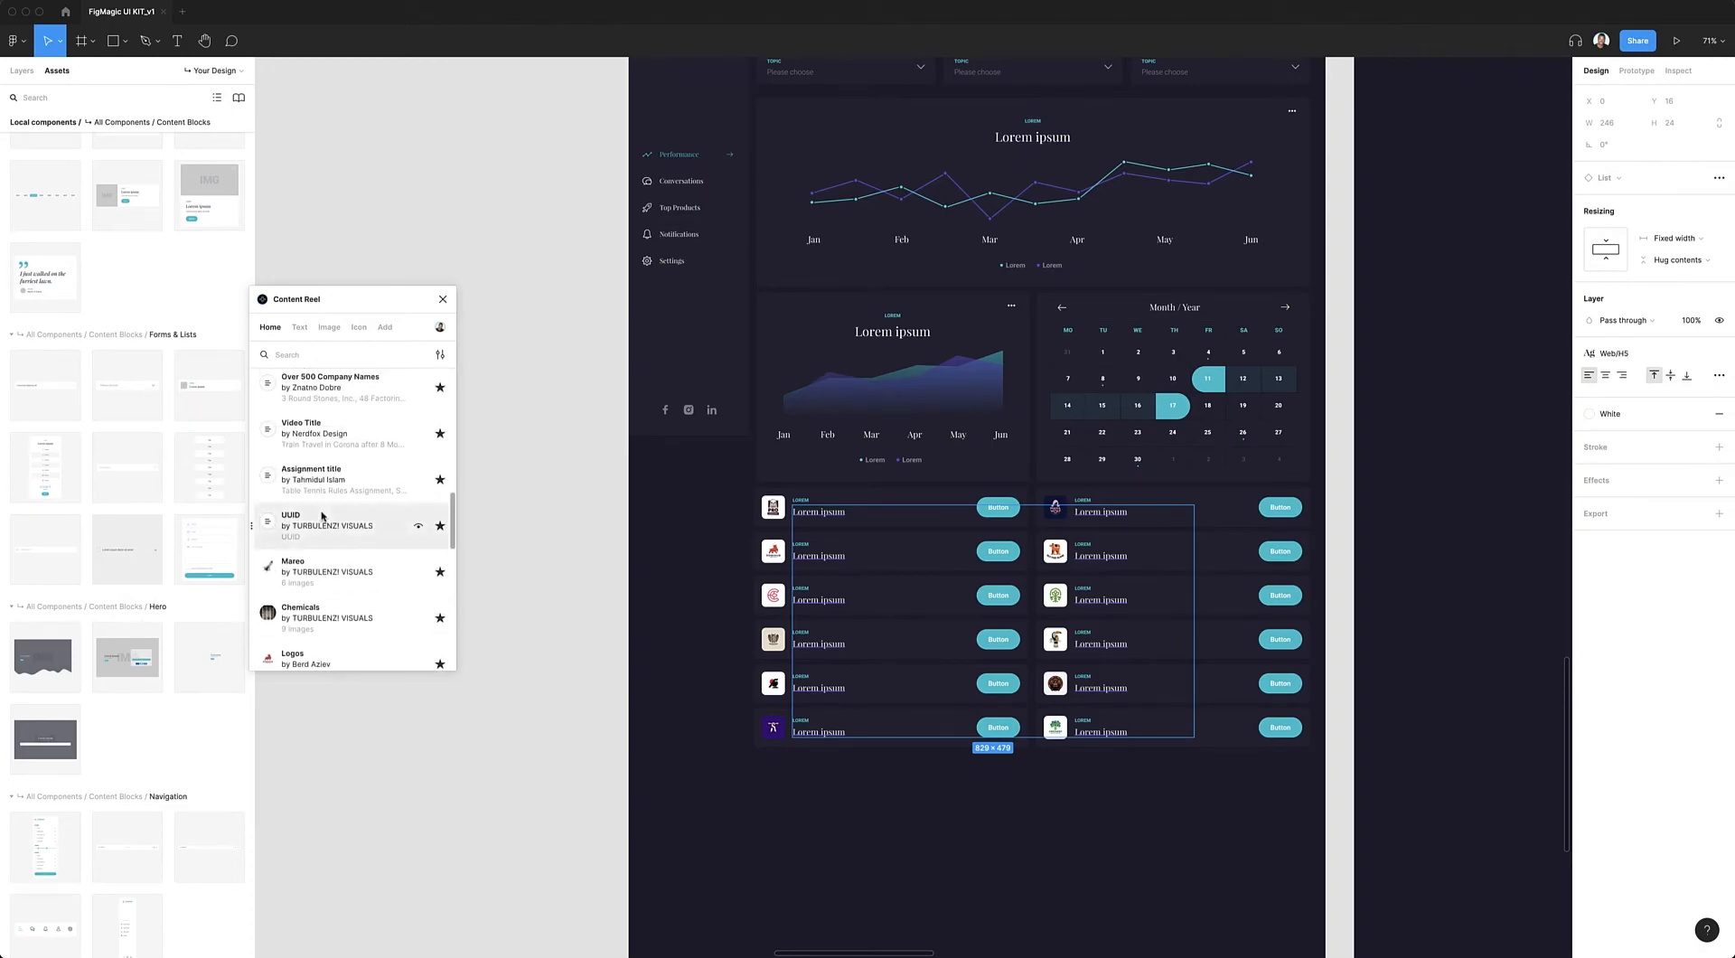
pyautogui.scroll(5, 322, 516)
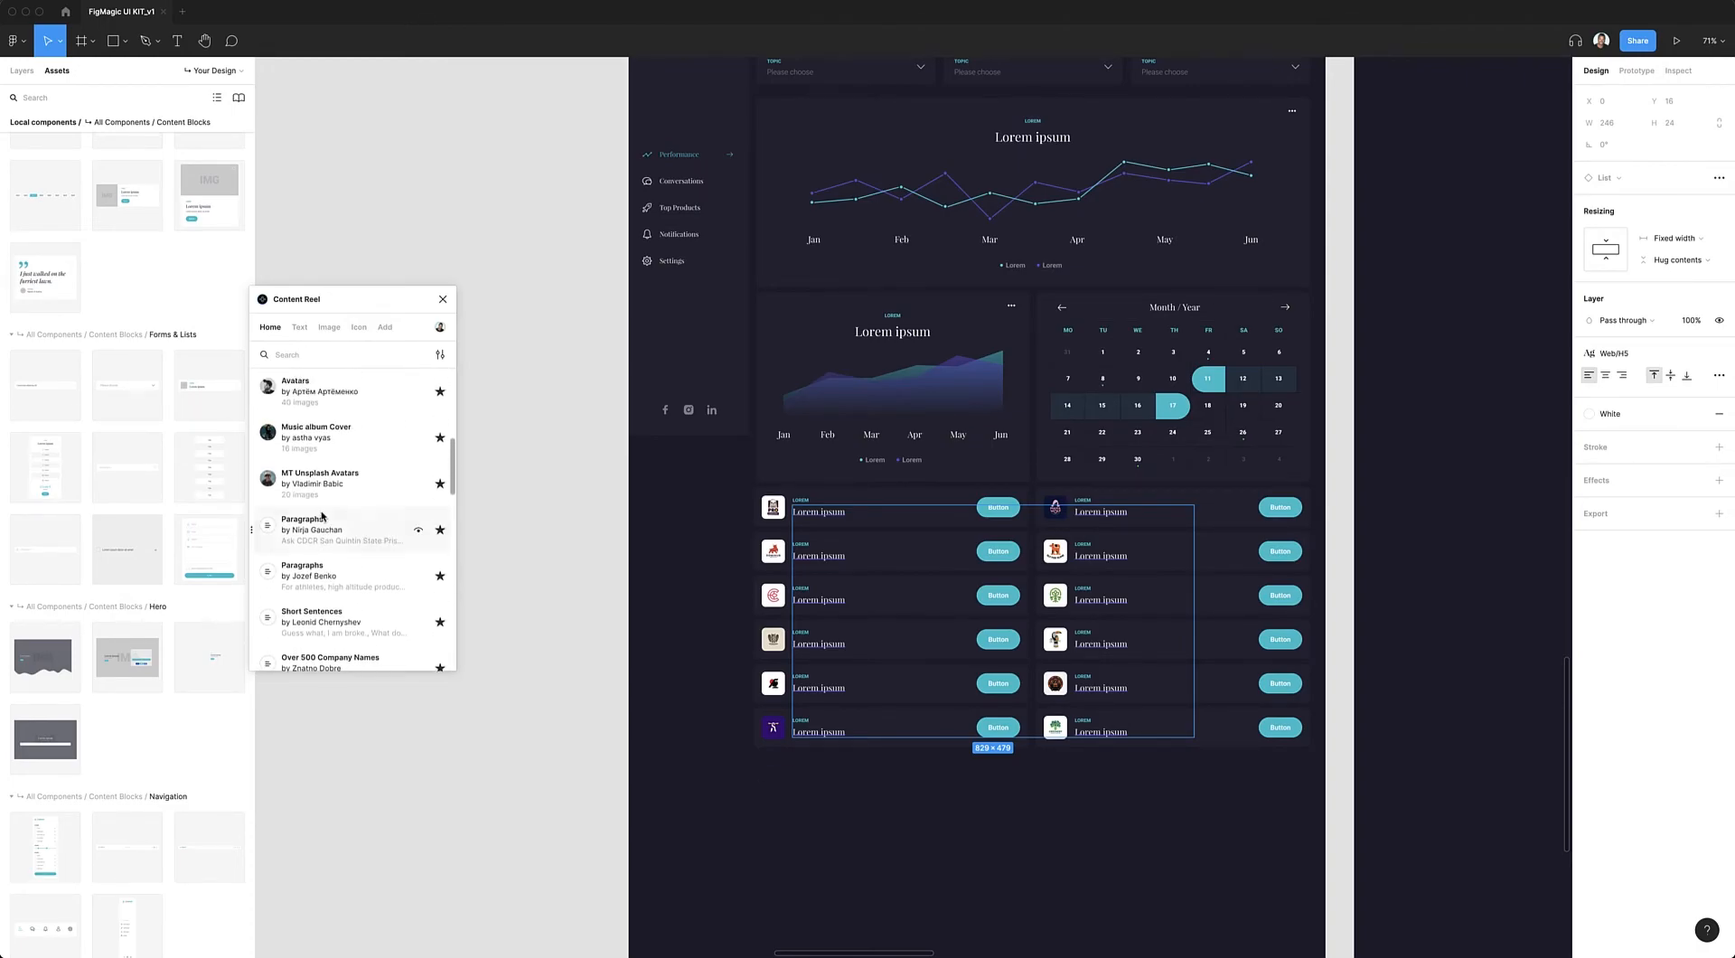
pyautogui.scroll(5, 322, 516)
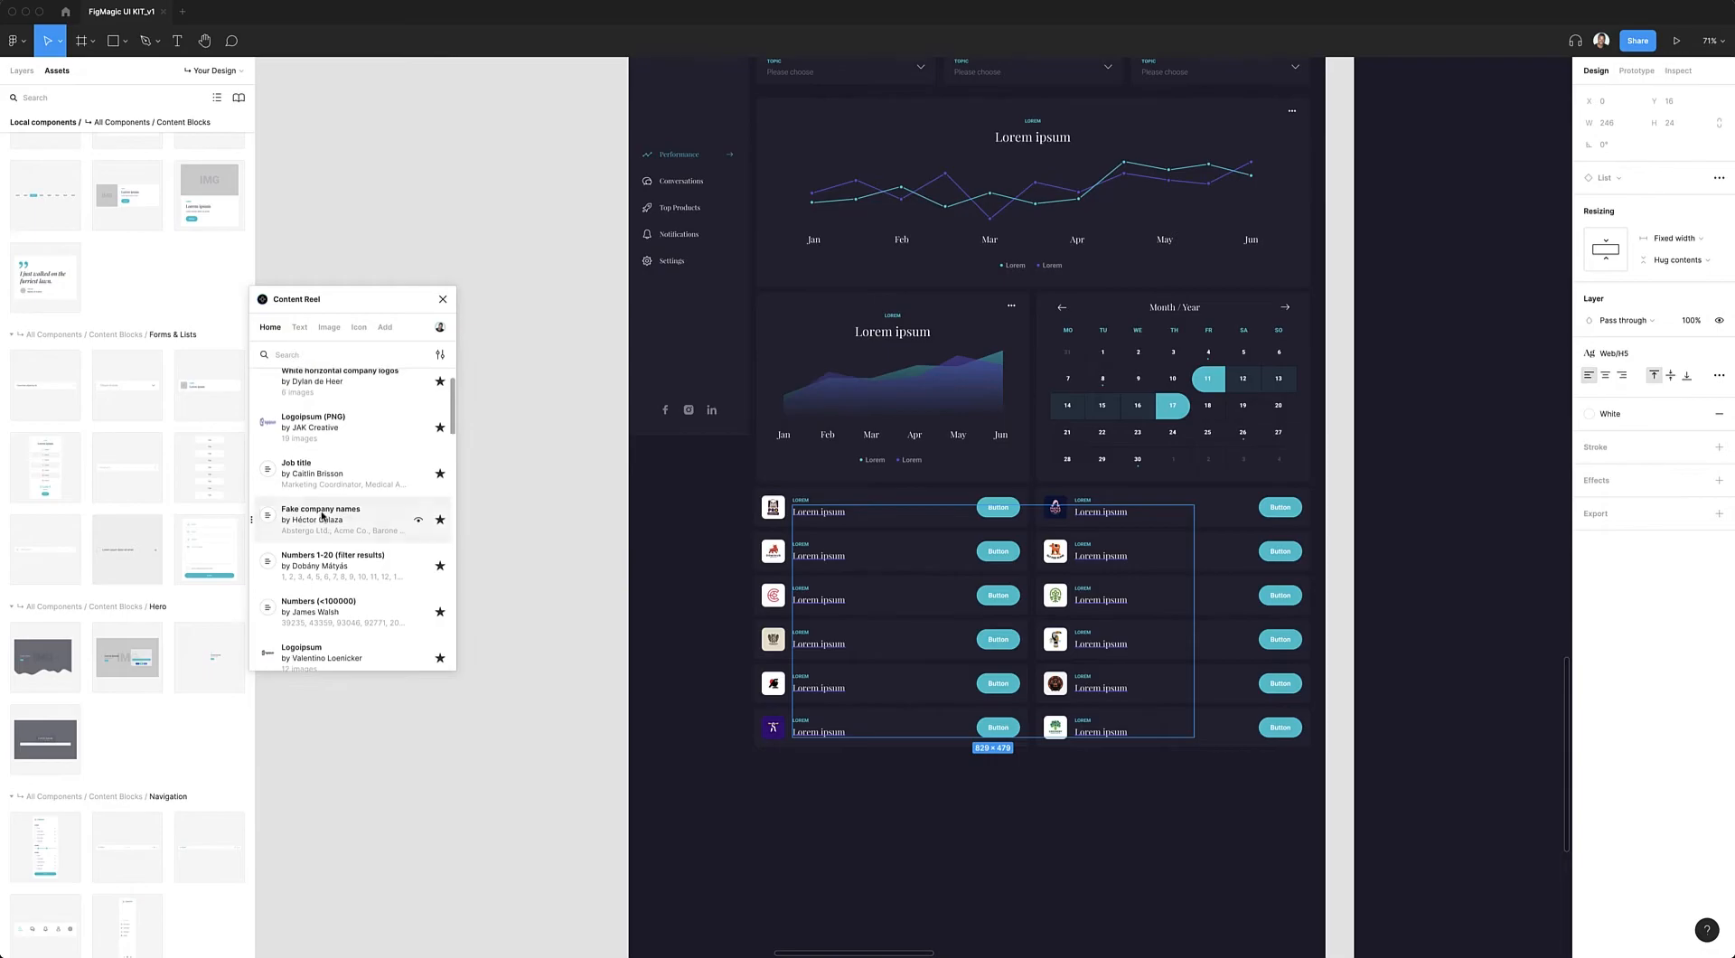
pyautogui.scroll(2, 323, 516)
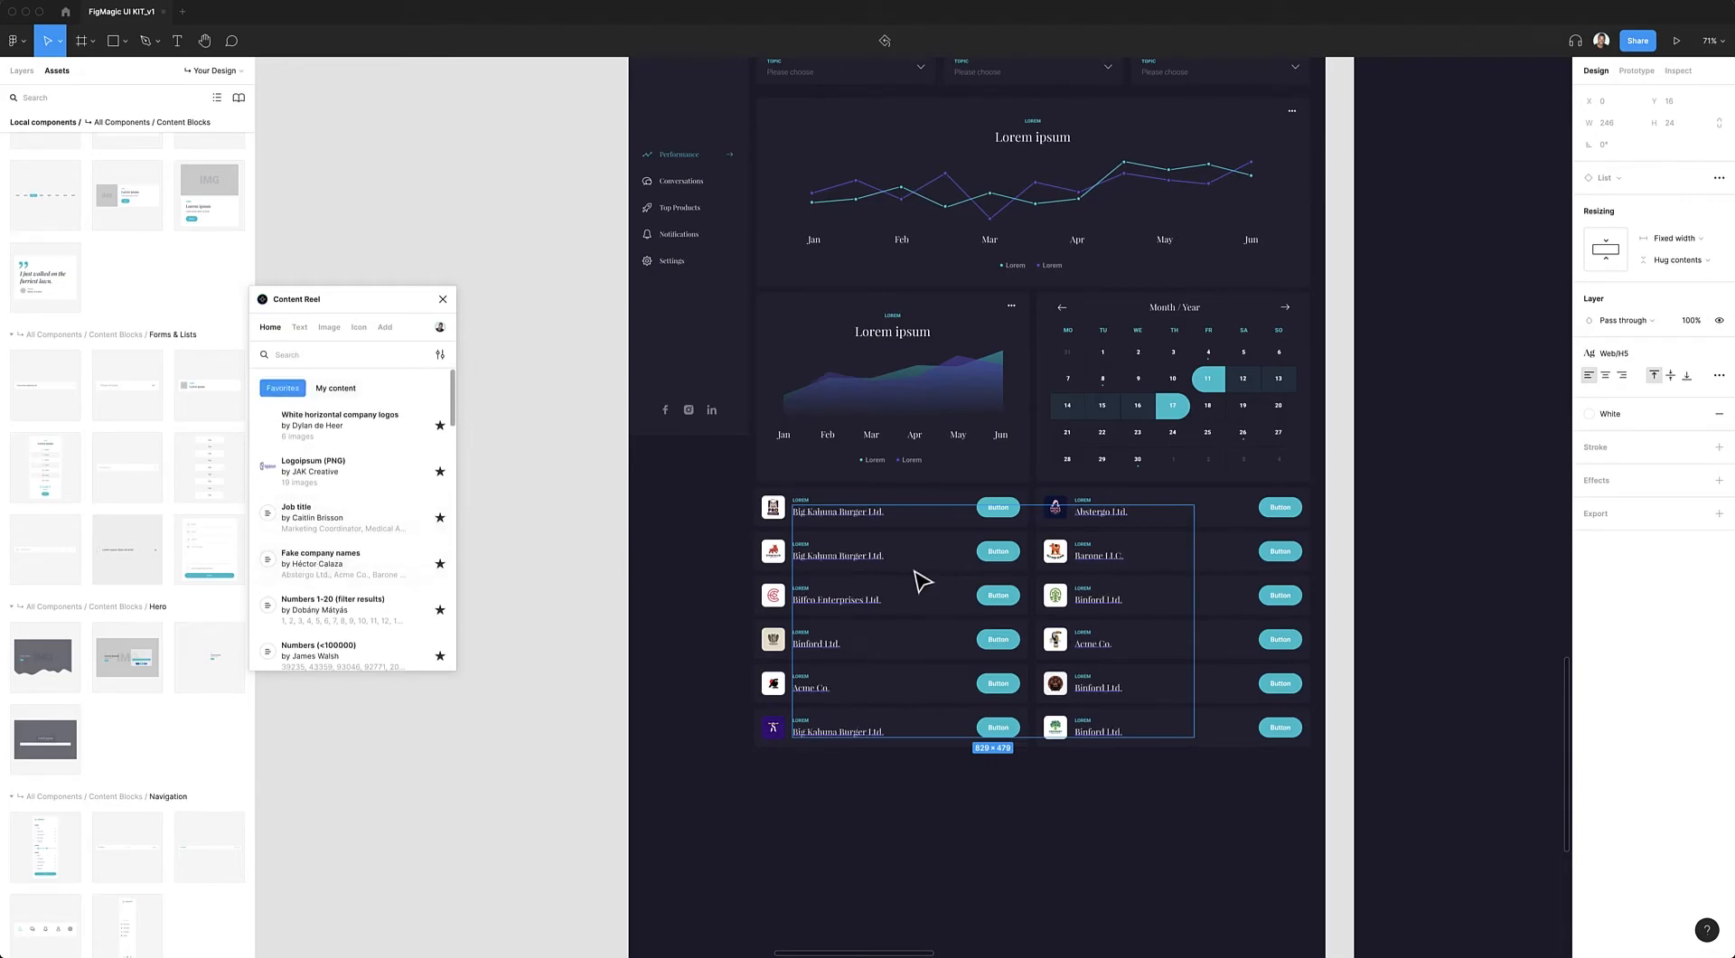
pyautogui.click(1485, 551)
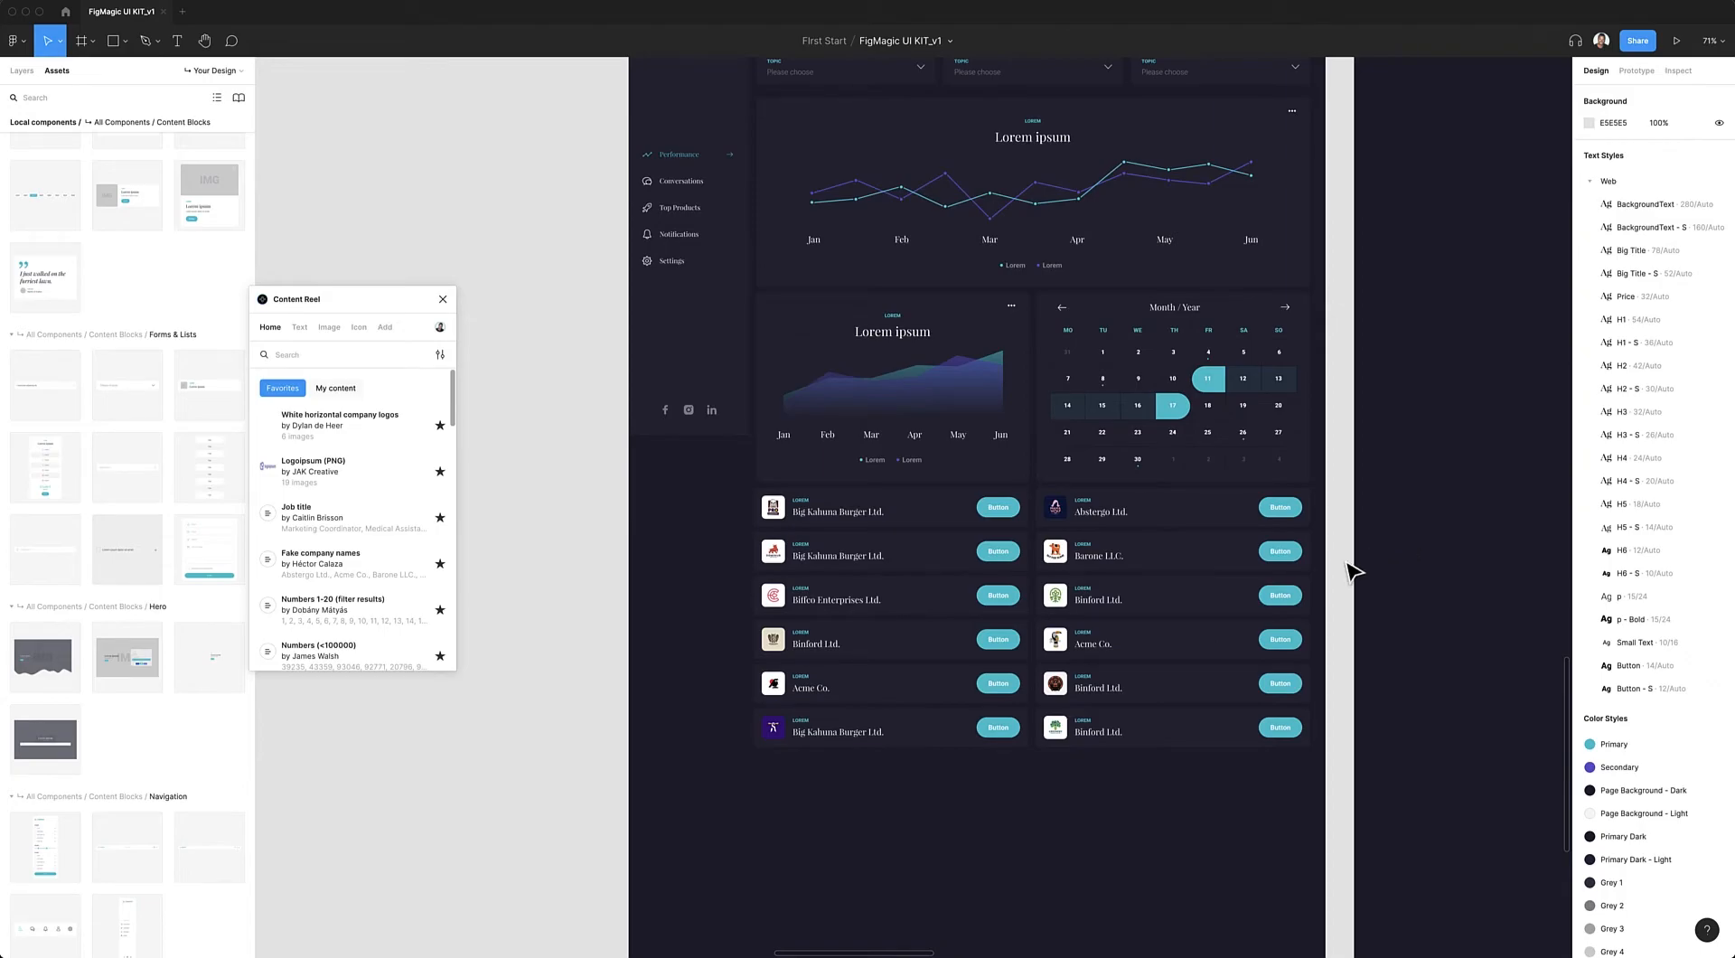
# - Set the Right Side variant of the six list items beneath the calendar to Toggle
pyautogui.scroll(5, 1062, 529)
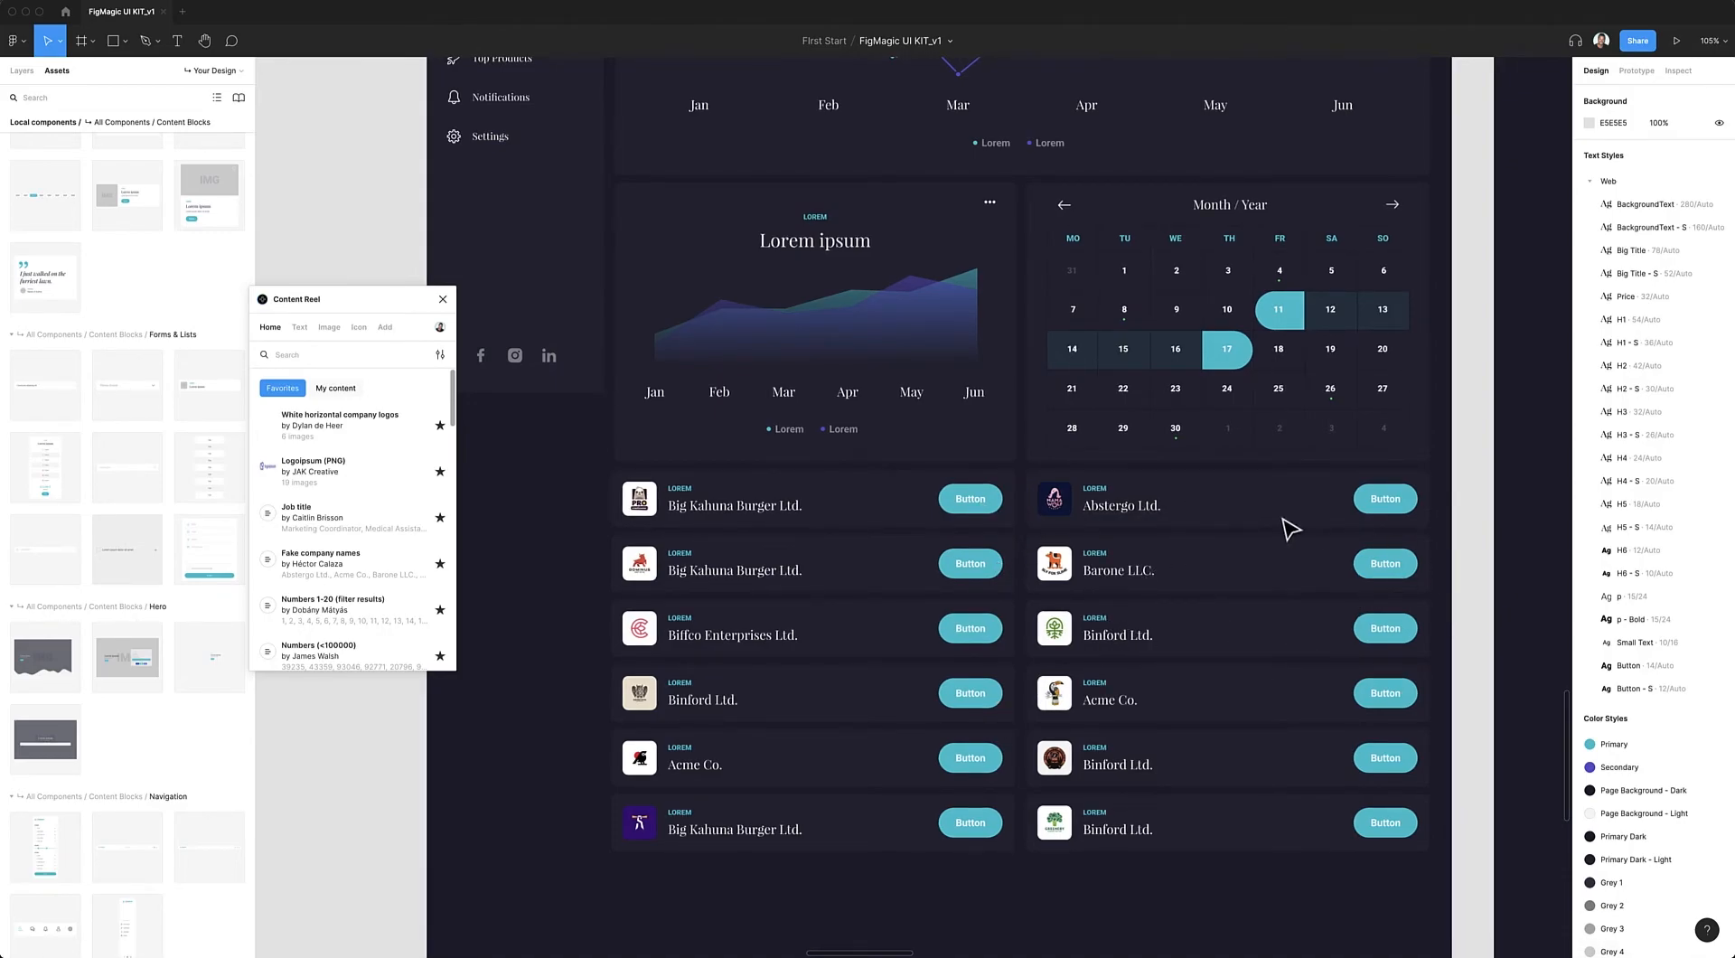
pyautogui.scroll(3, 1247, 596)
pyautogui.hscroll(2, 1247, 596)
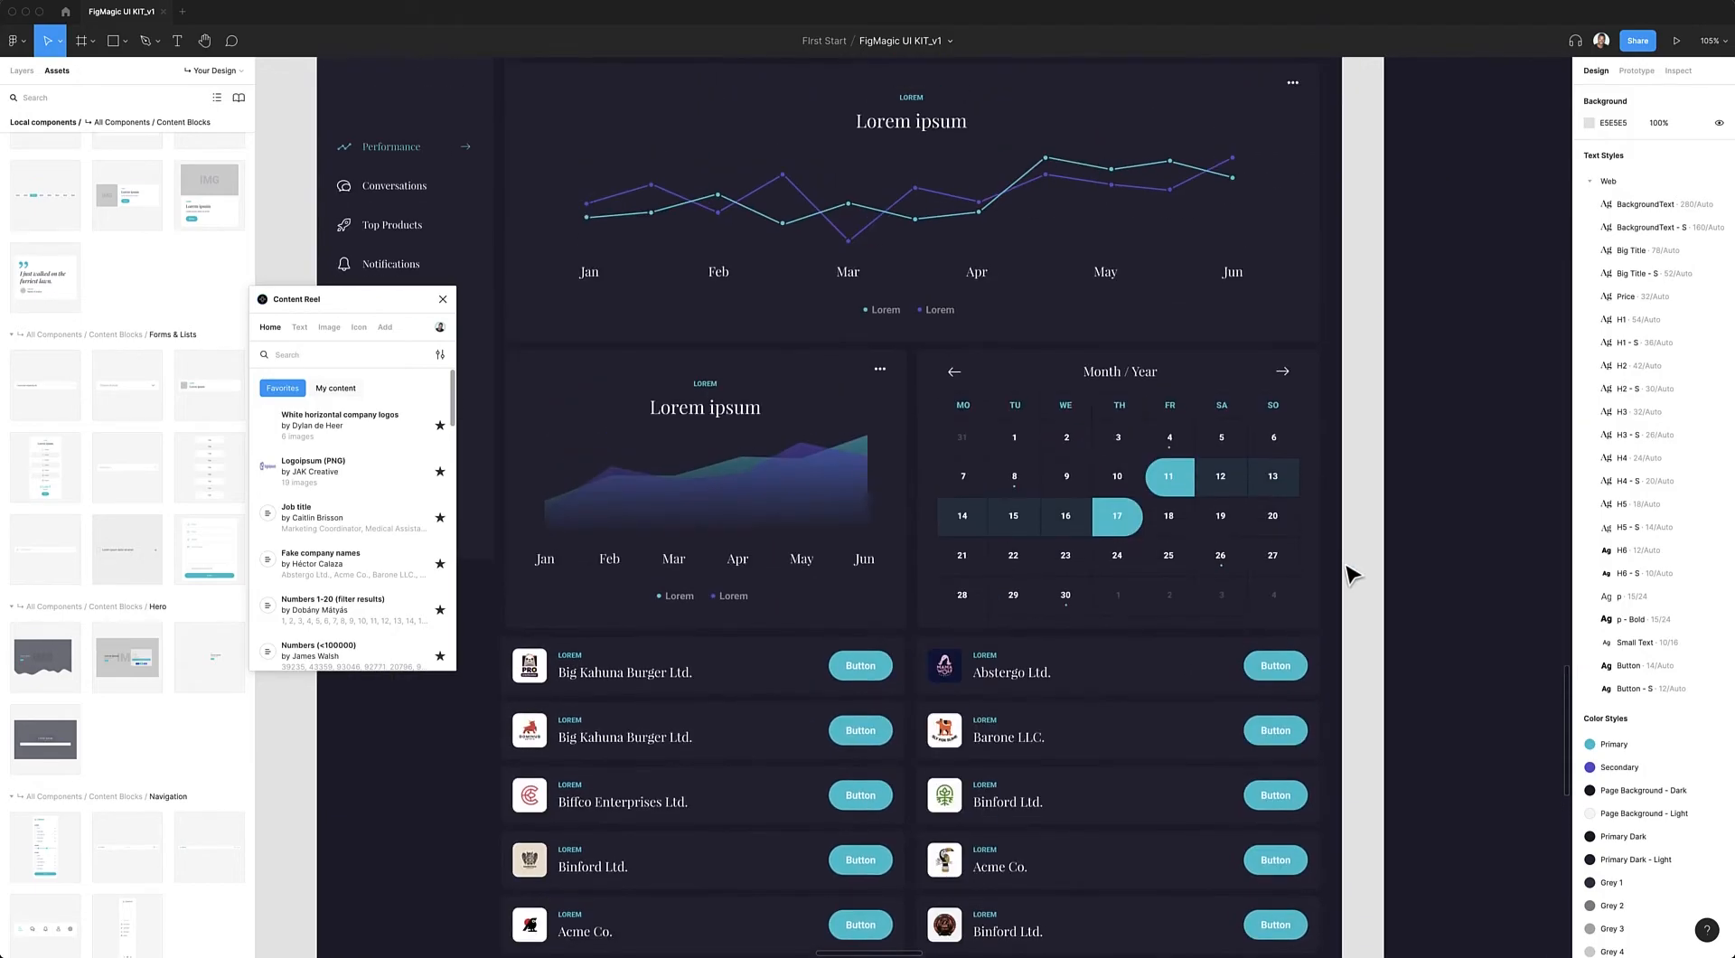
pyautogui.scroll(-3, 1283, 606)
pyautogui.moveTo(1356, 557); pyautogui.dragTo(1163, 914)
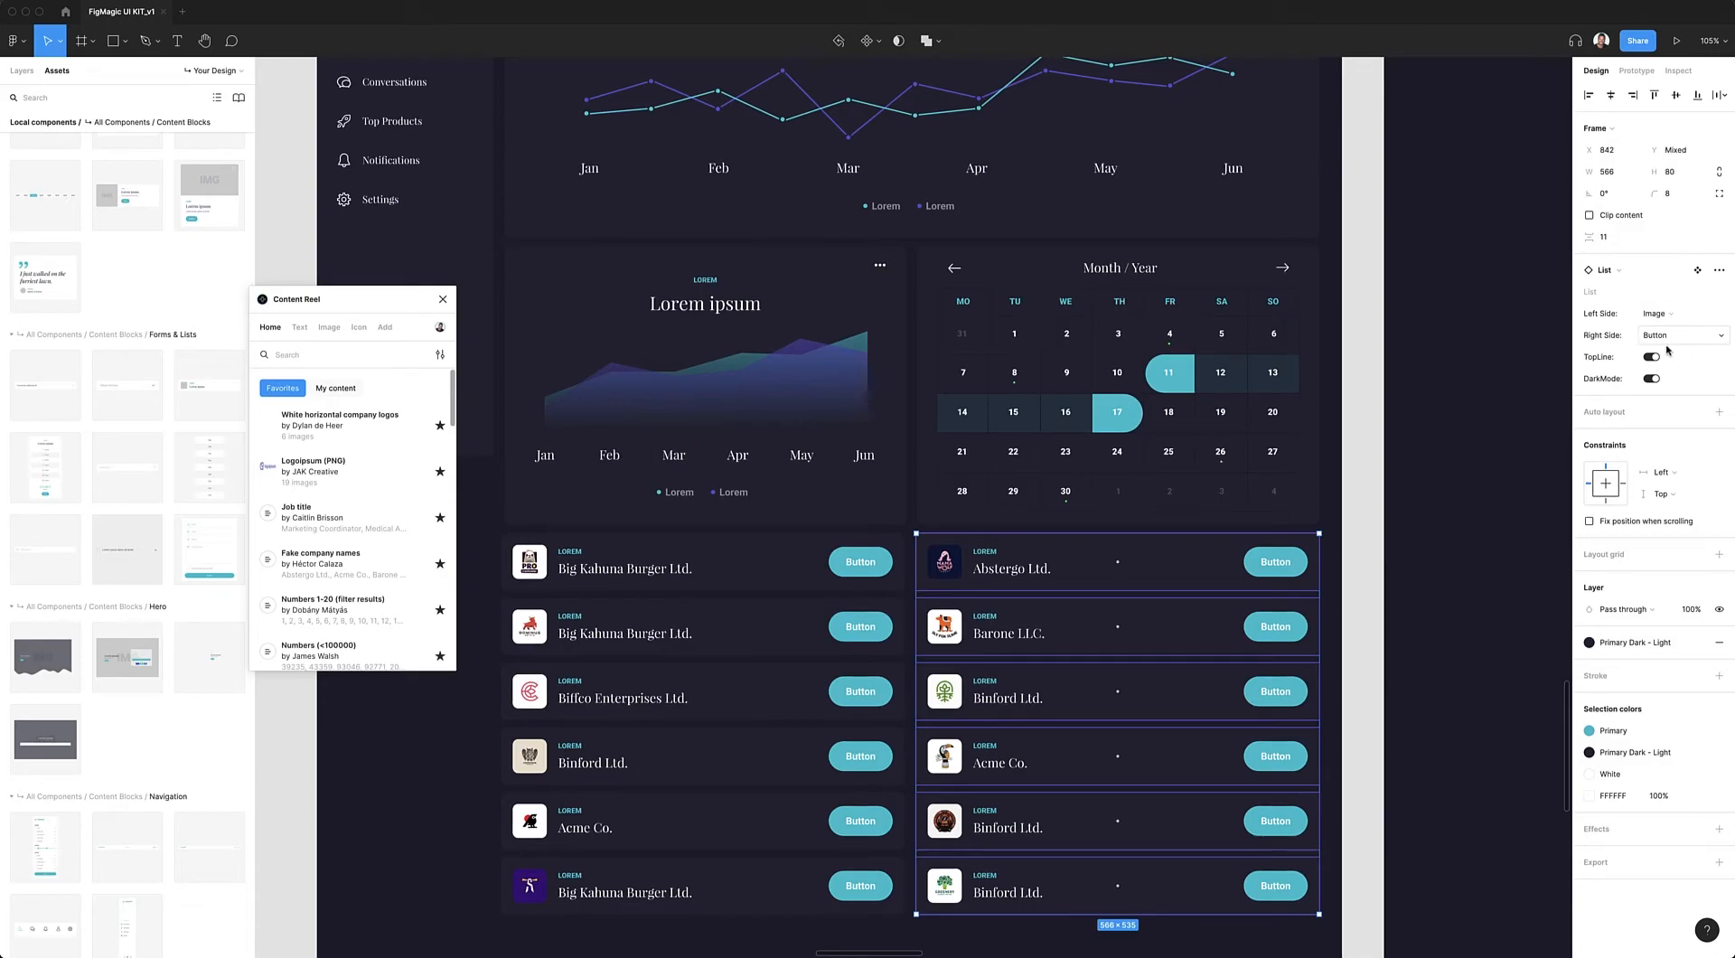
pyautogui.click(1699, 344)
pyautogui.click(1683, 370)
pyautogui.click(1673, 340)
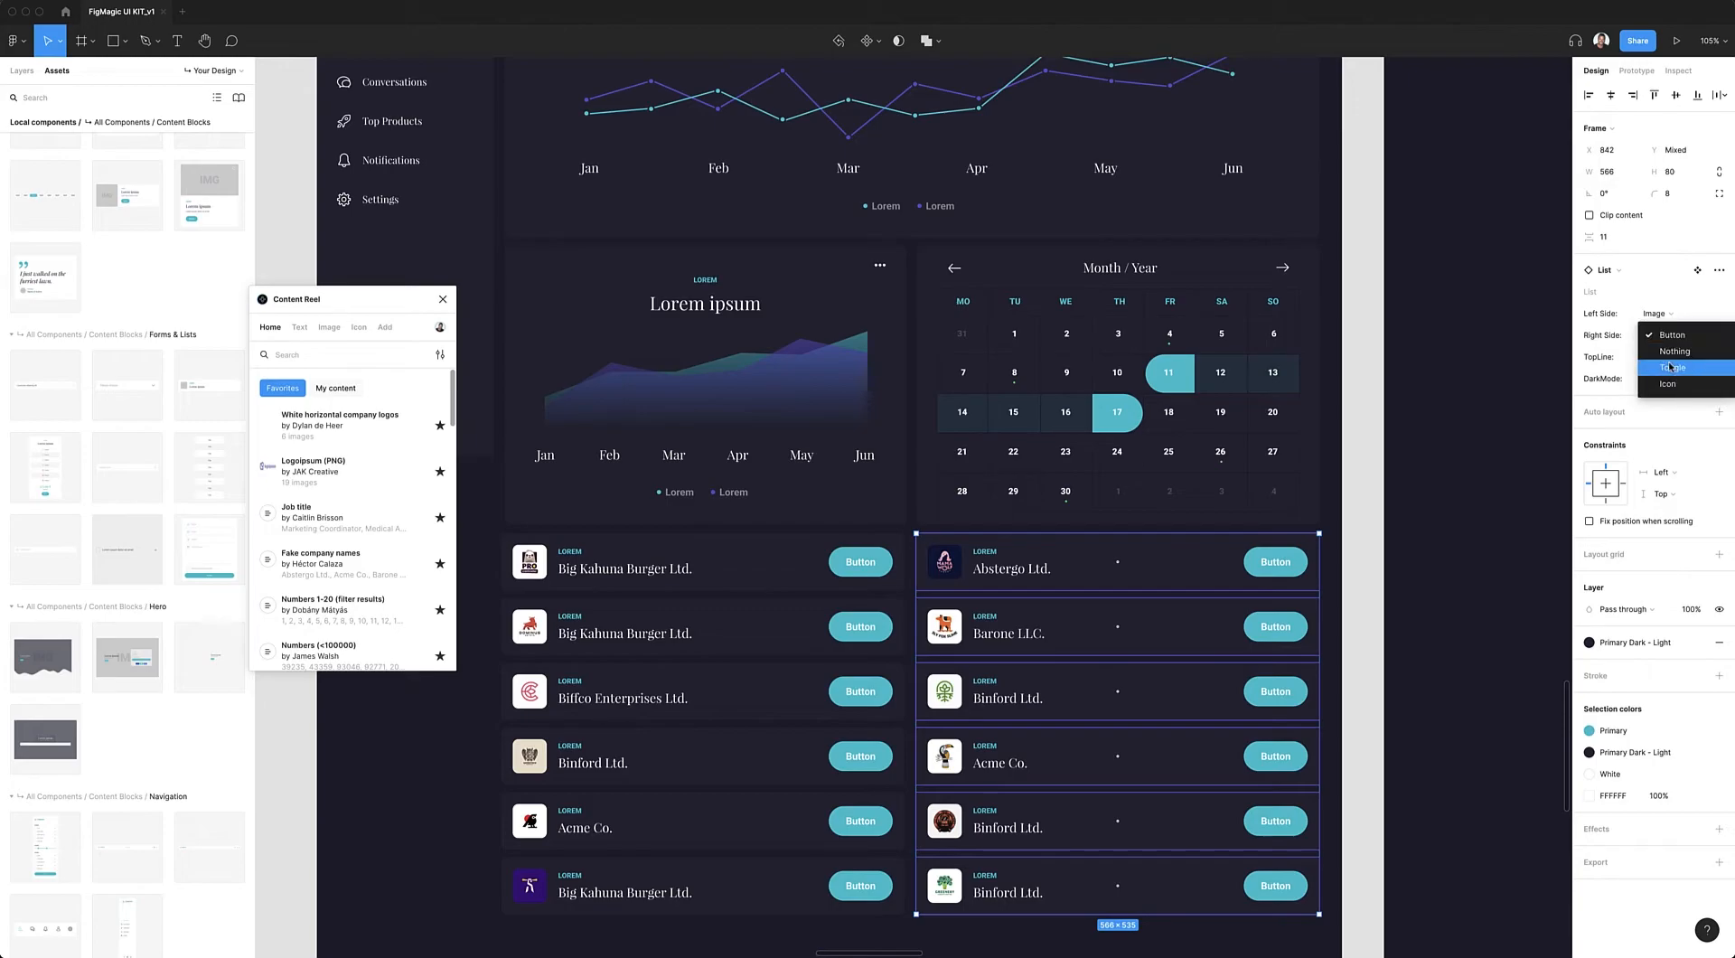
pyautogui.click(1434, 494)
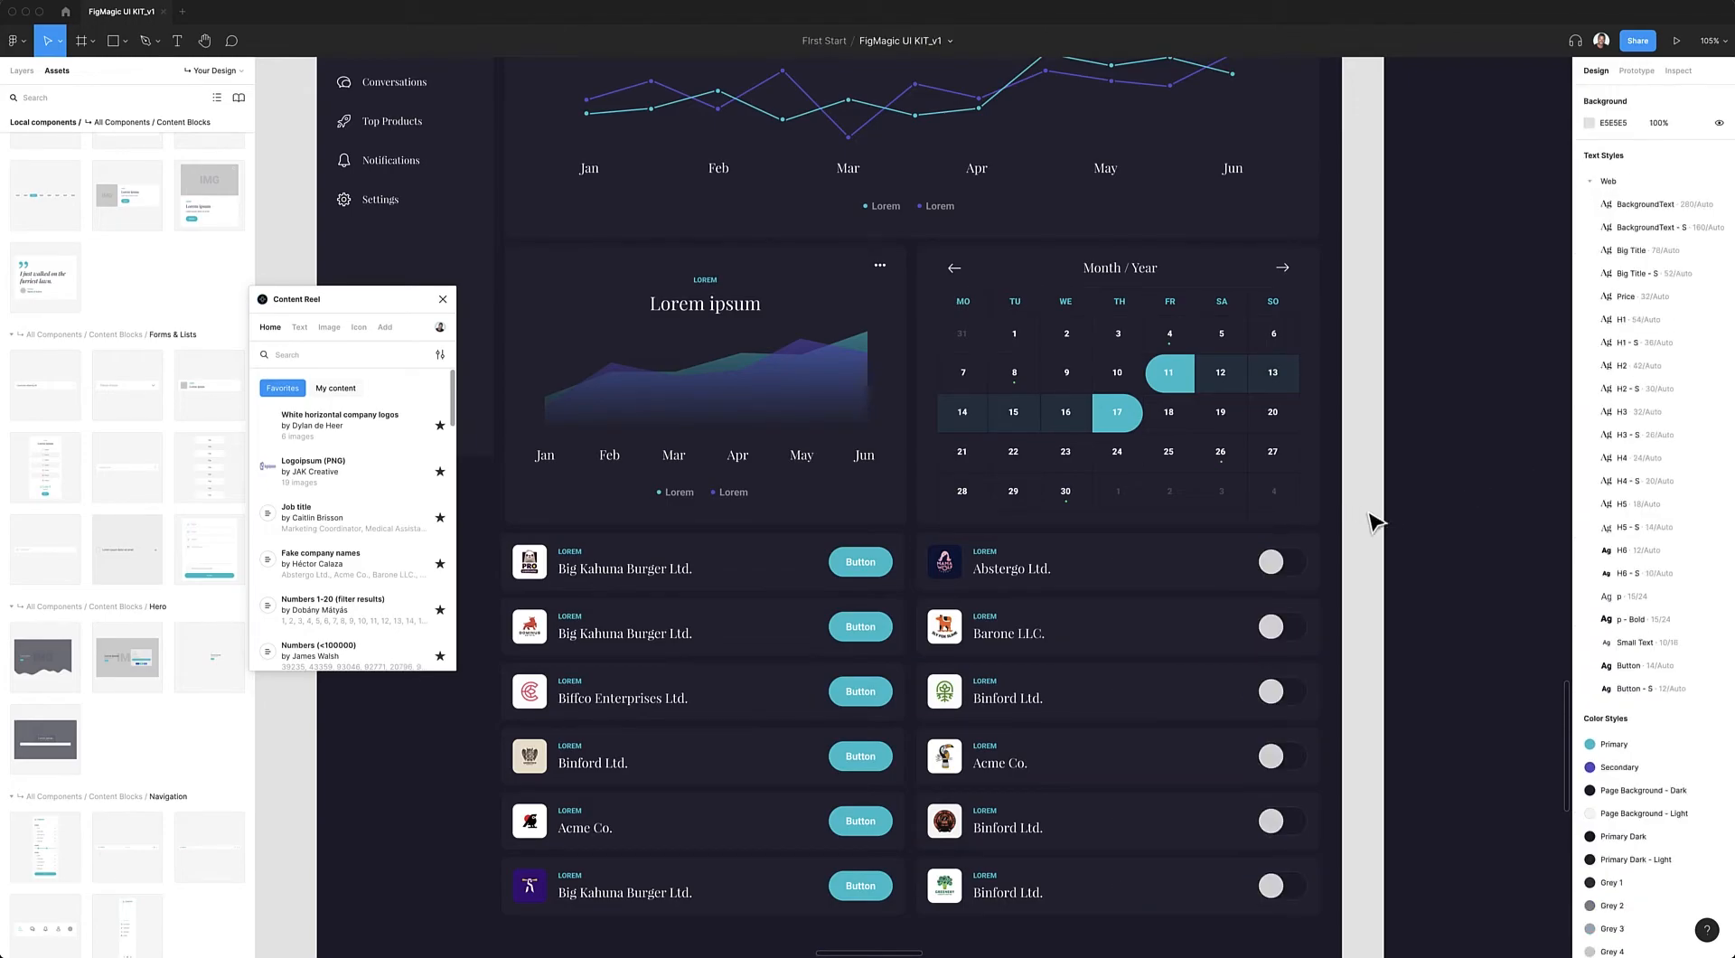
# - Place a Table Example component directly beneath the list items, aligned with their column, and turn on its dark mode
pyautogui.scroll(-5, 1333, 518)
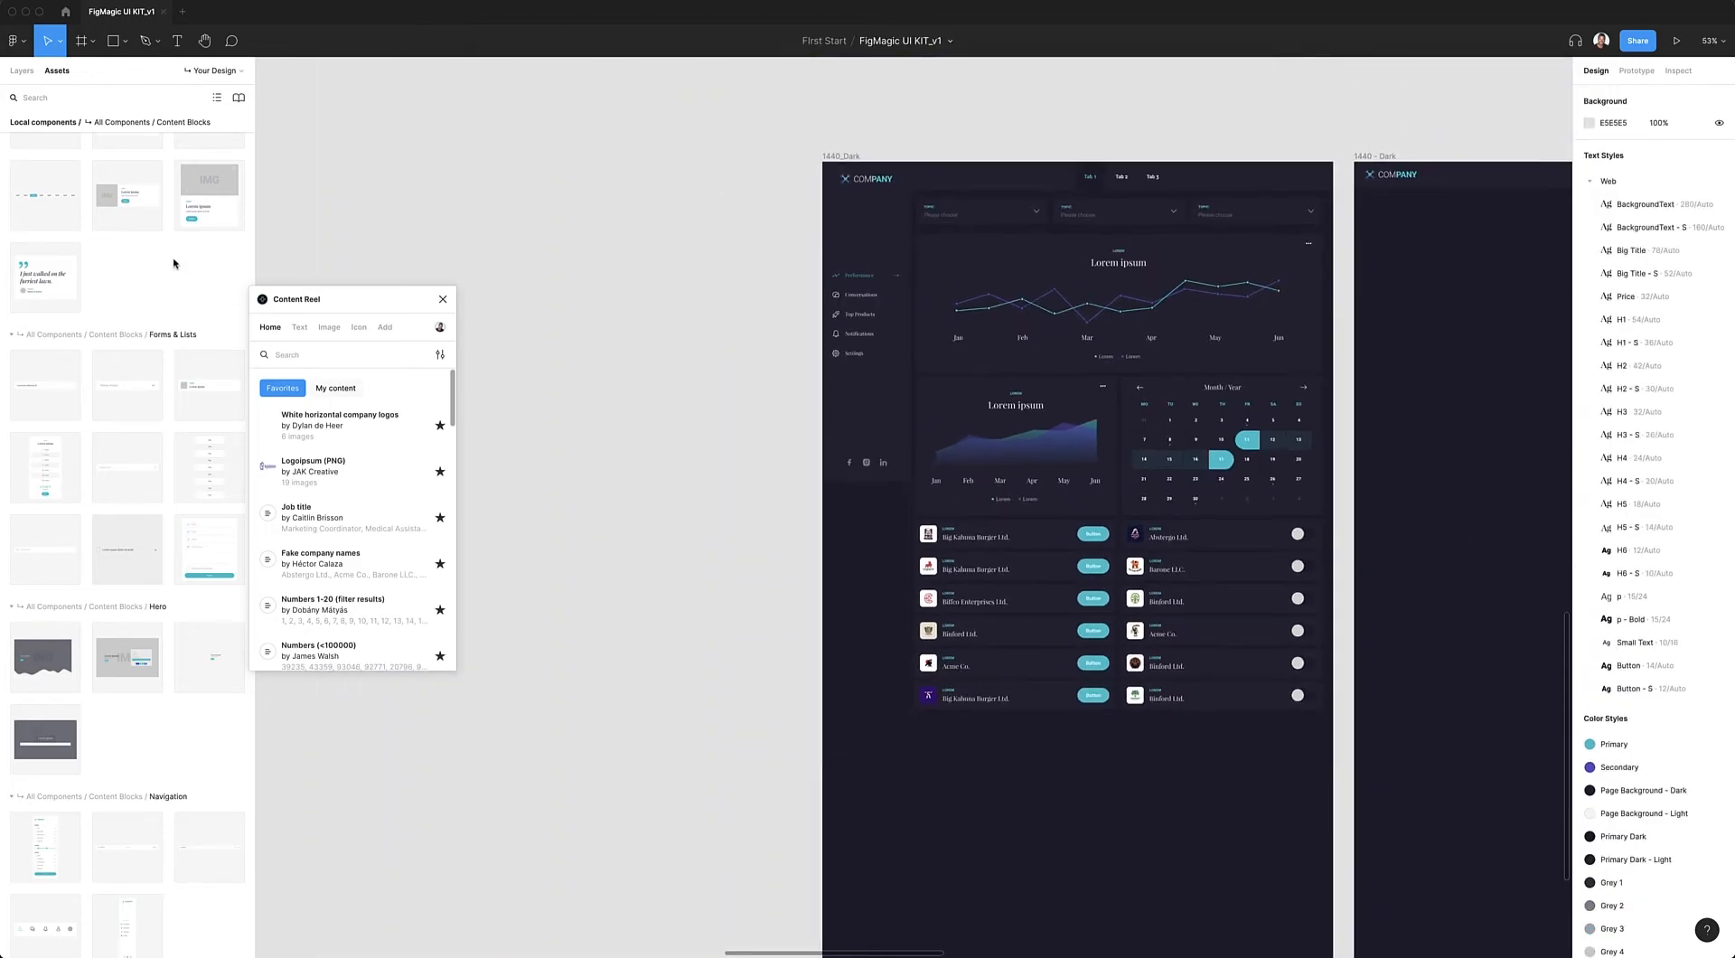
pyautogui.scroll(3, 136, 418)
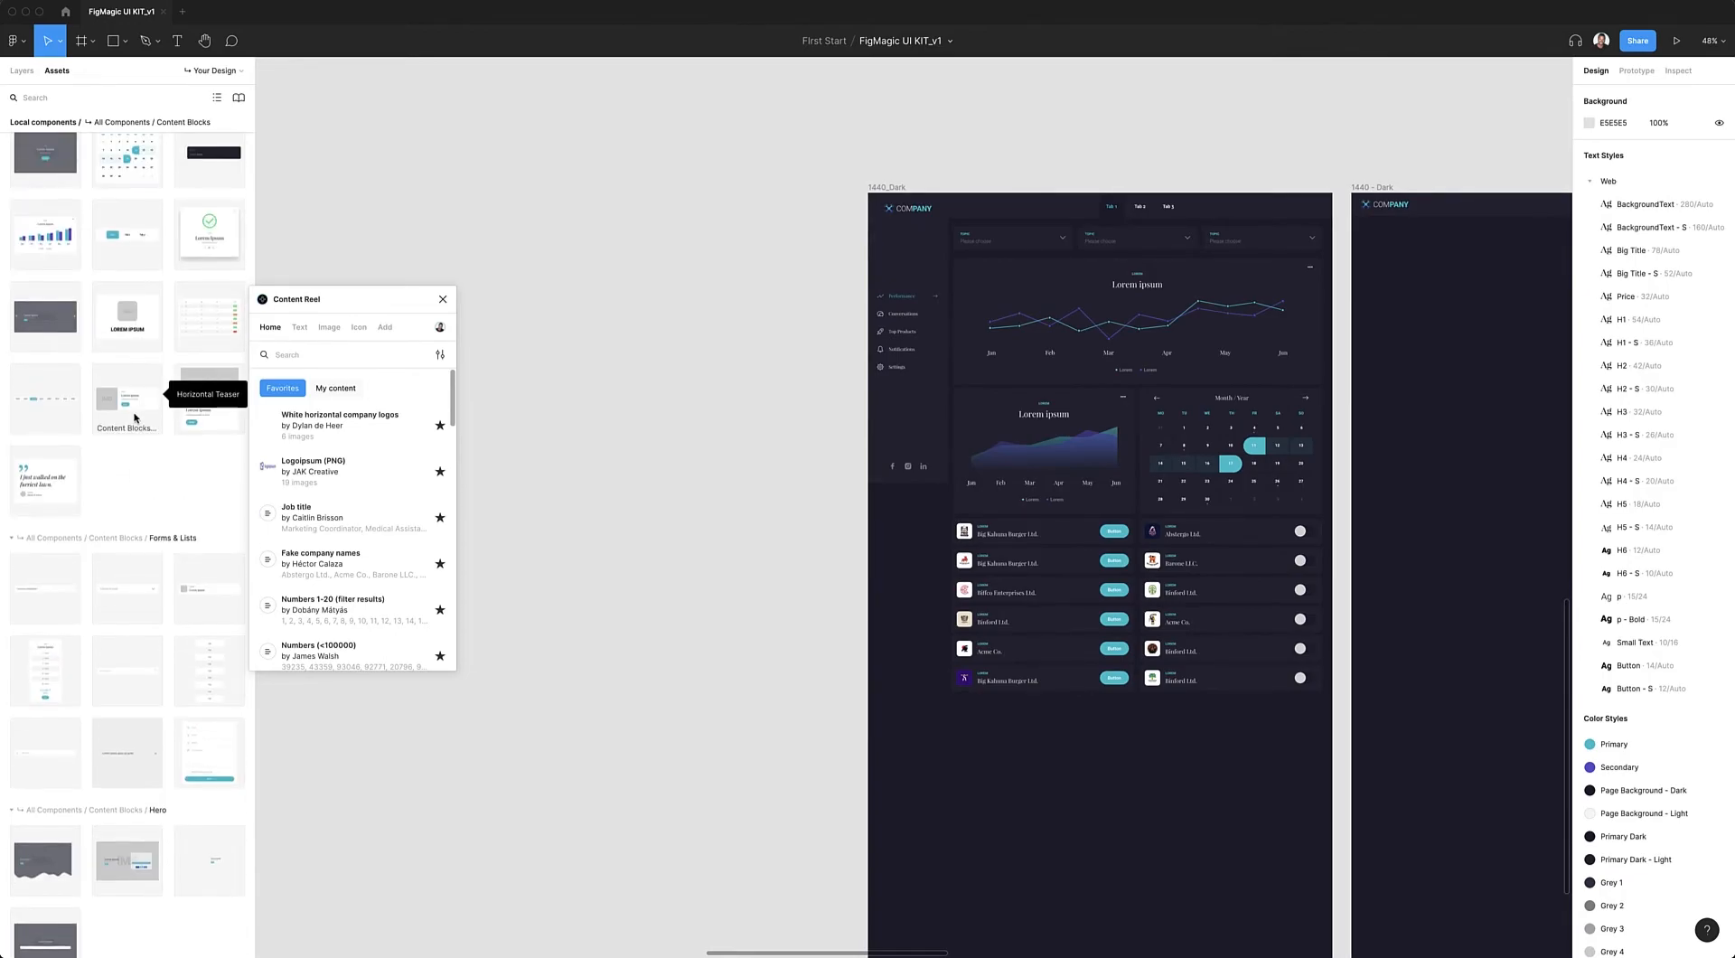
pyautogui.moveTo(208, 325); pyautogui.dragTo(1102, 856)
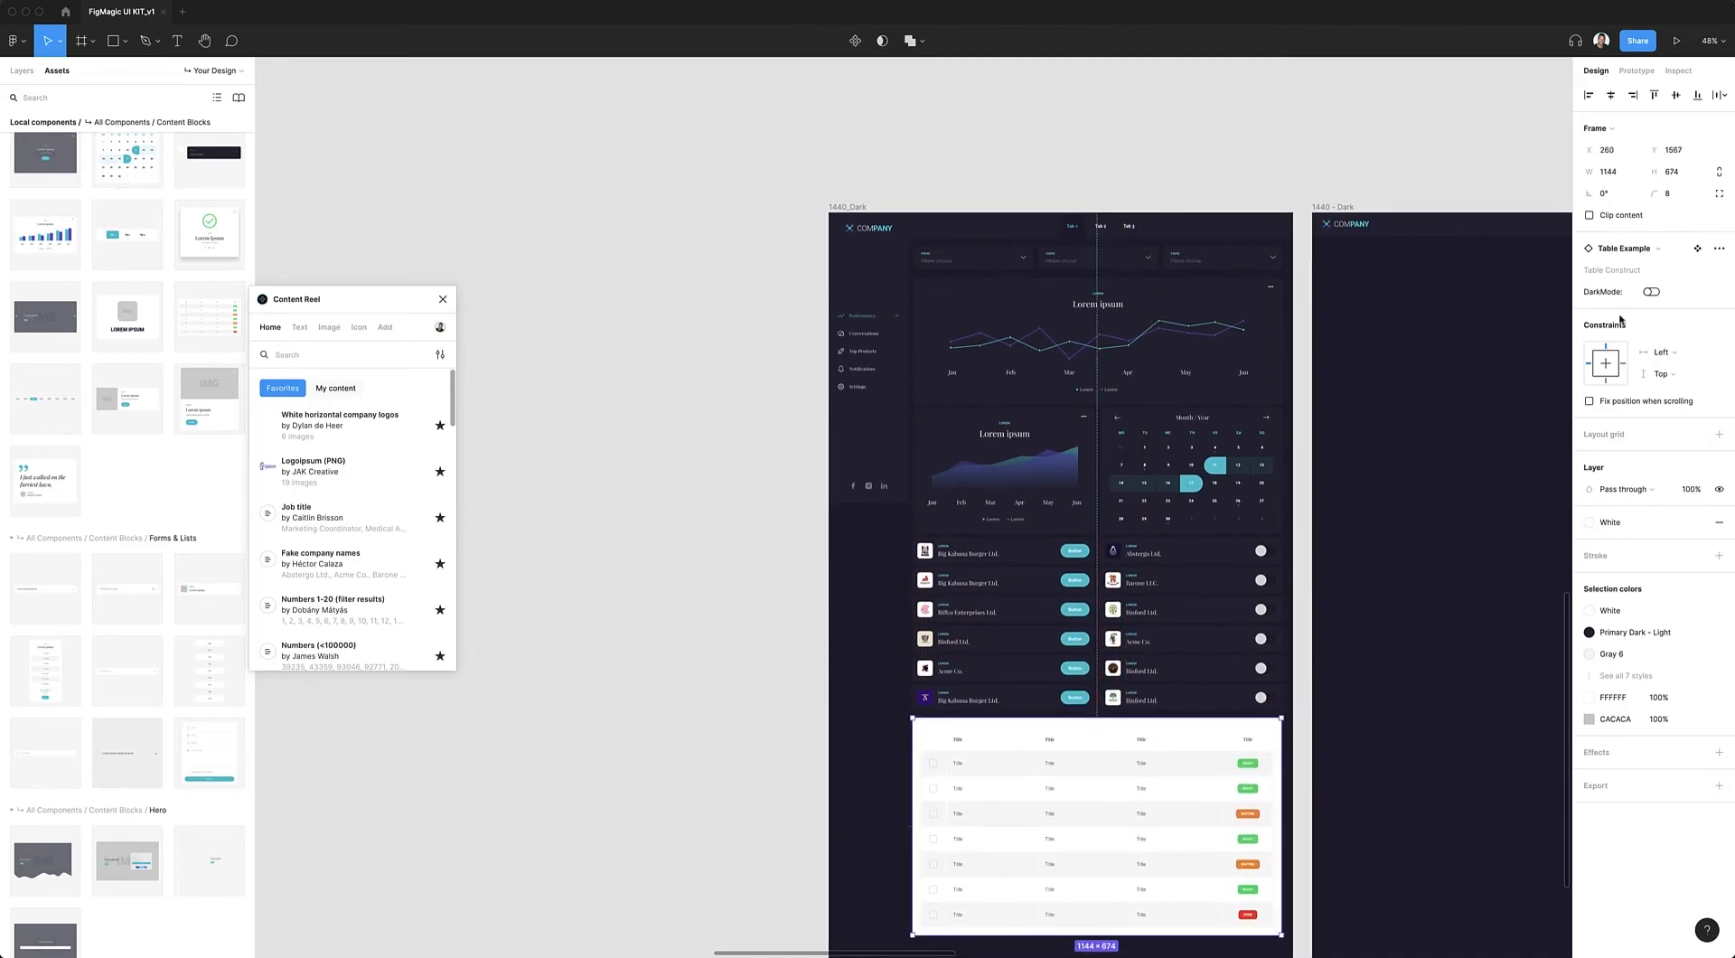
pyautogui.click(1652, 292)
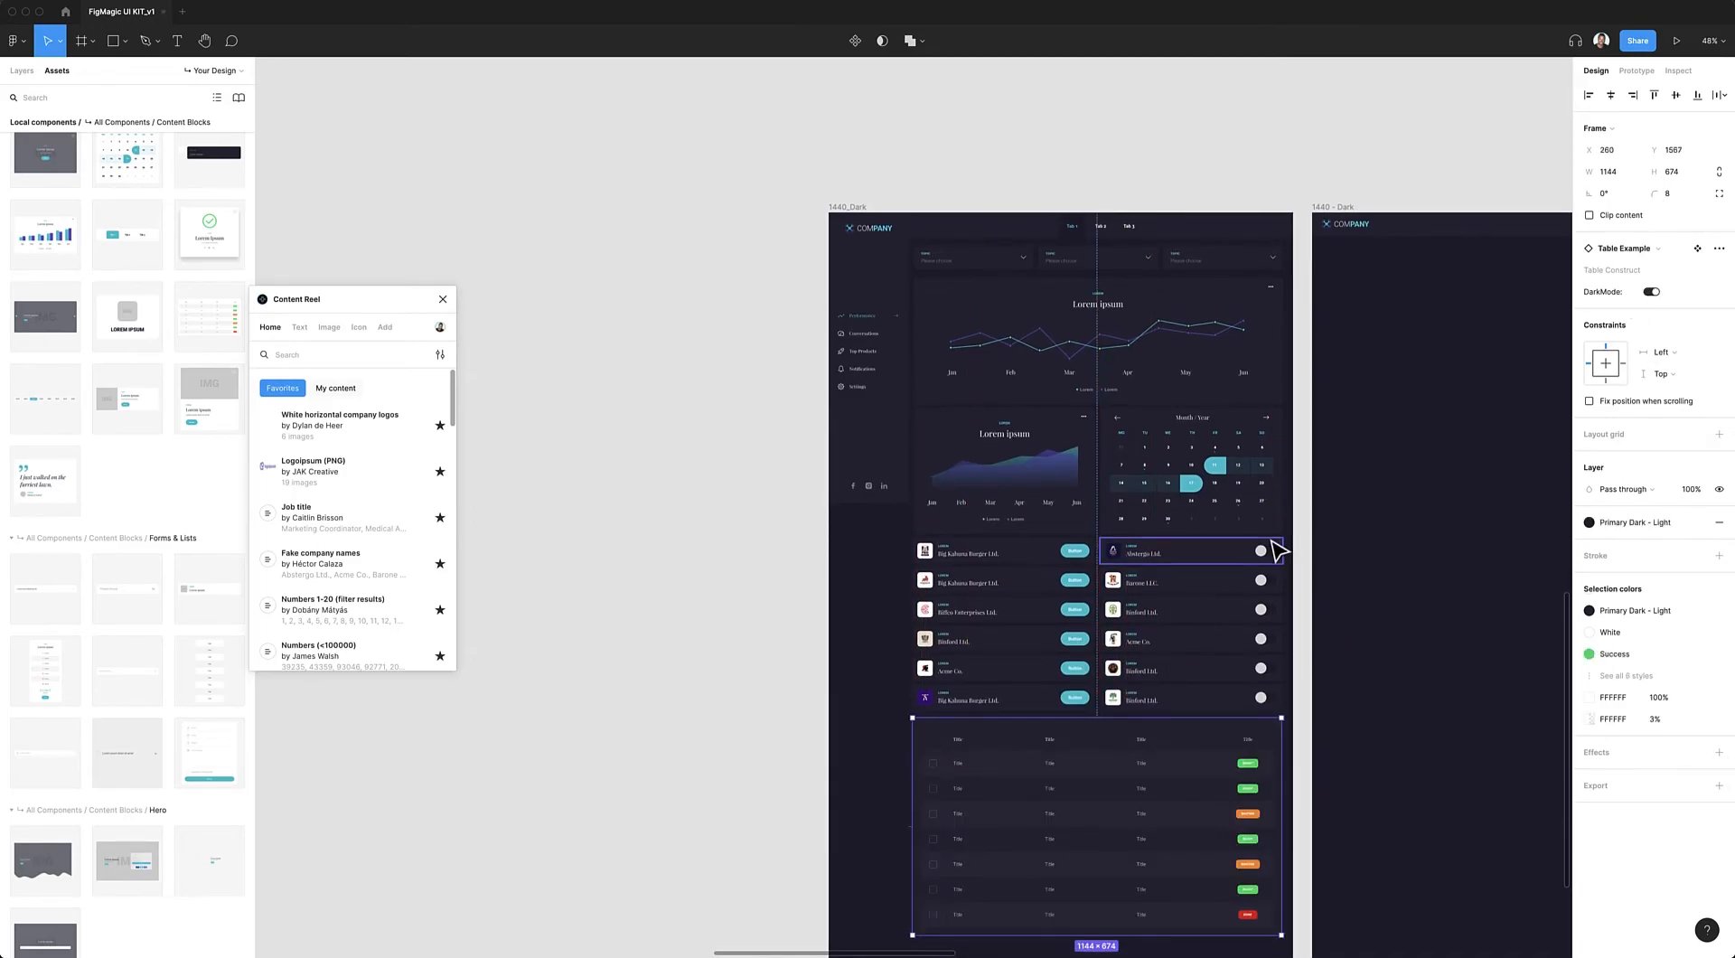
pyautogui.click(1388, 465)
# - Place a Diagramm Teaser component beneath the left half of the table at X 257, Y 2269 and turn on its dark mode
pyautogui.scroll(-5, 1409, 456)
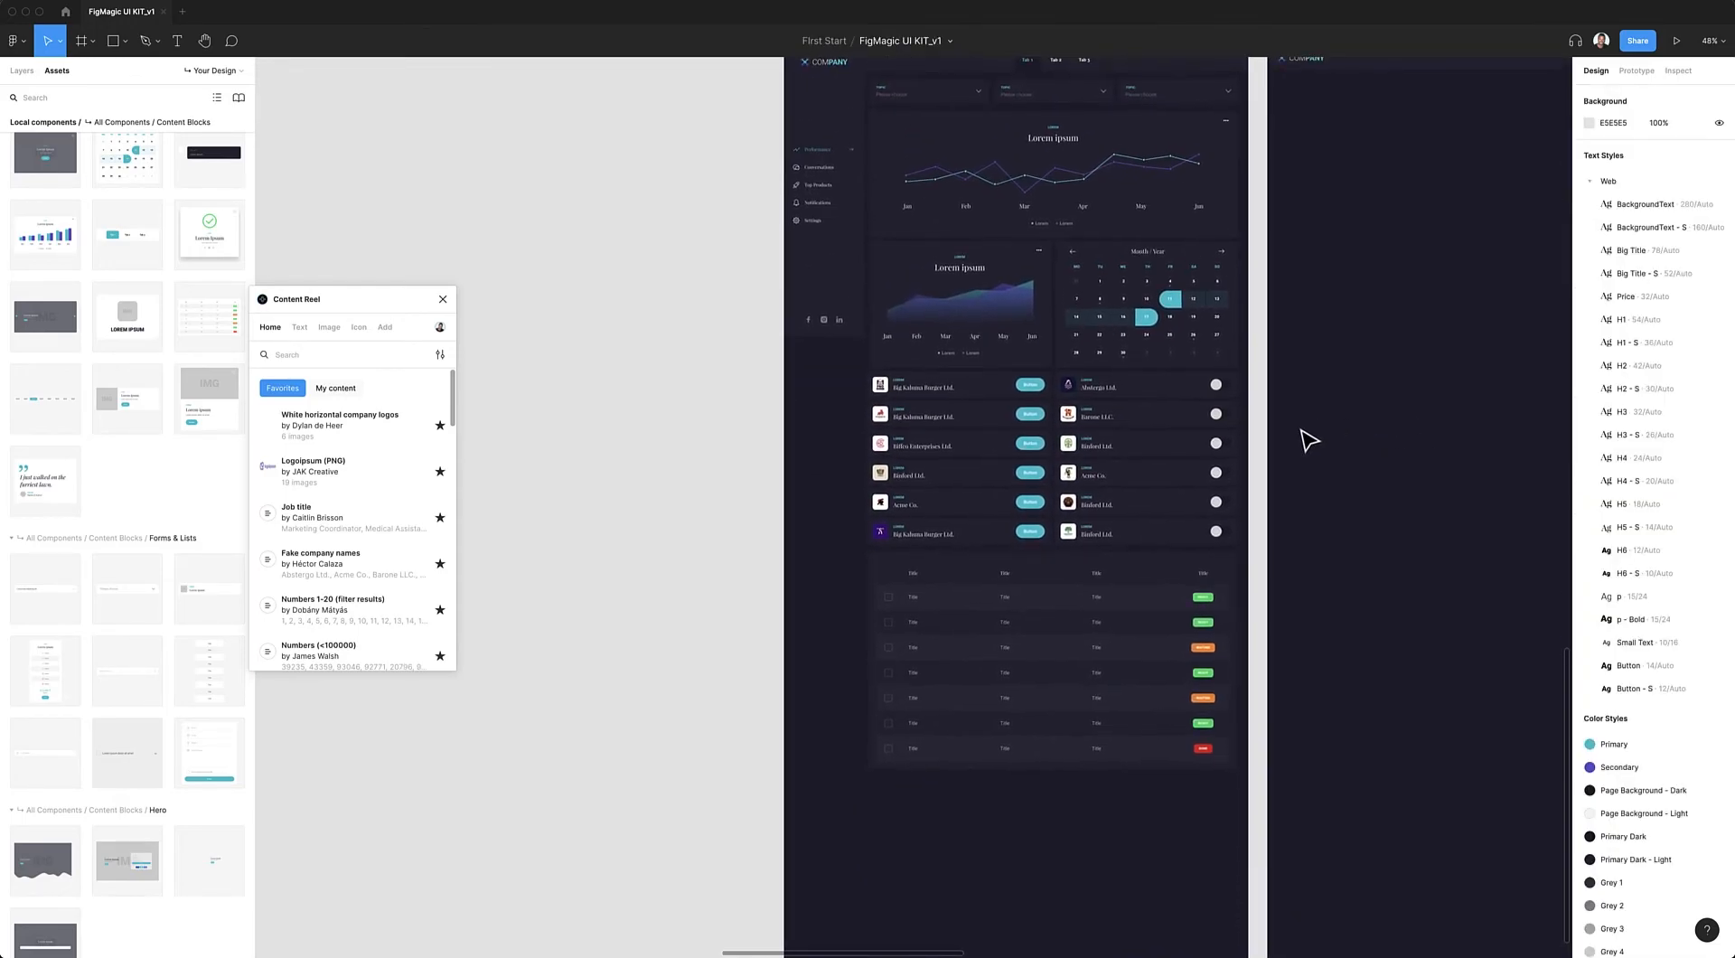
pyautogui.scroll(2, 1308, 440)
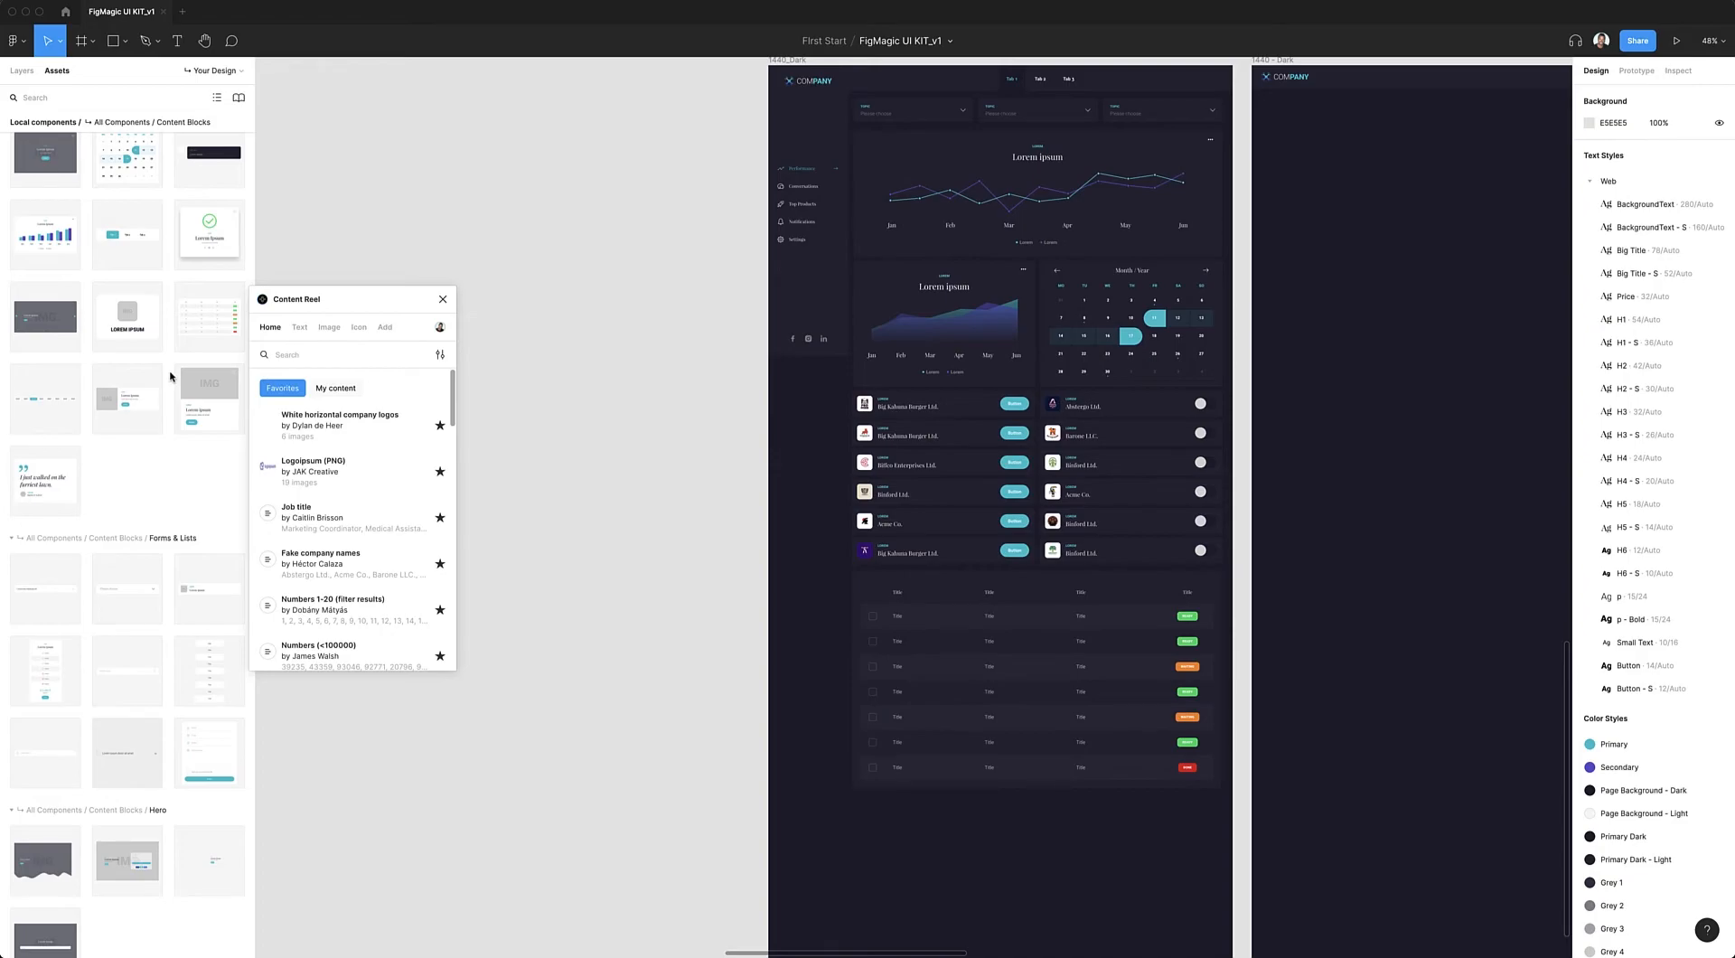
pyautogui.scroll(4, 119, 412)
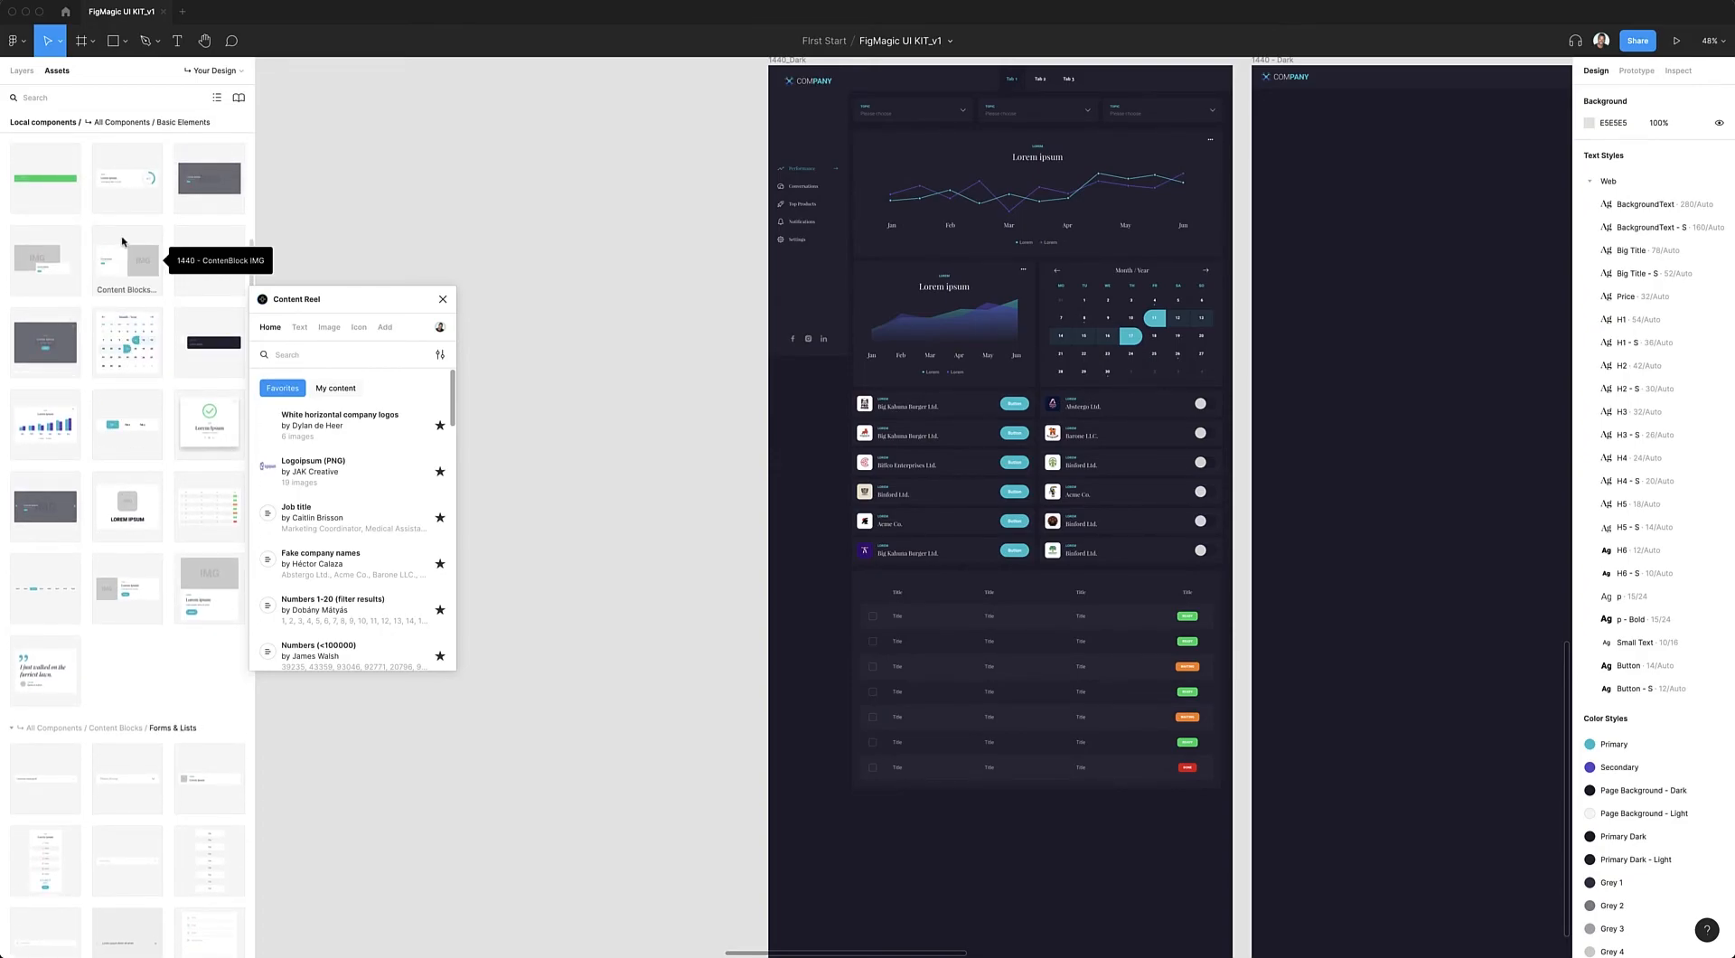
pyautogui.moveTo(123, 192); pyautogui.dragTo(946, 821)
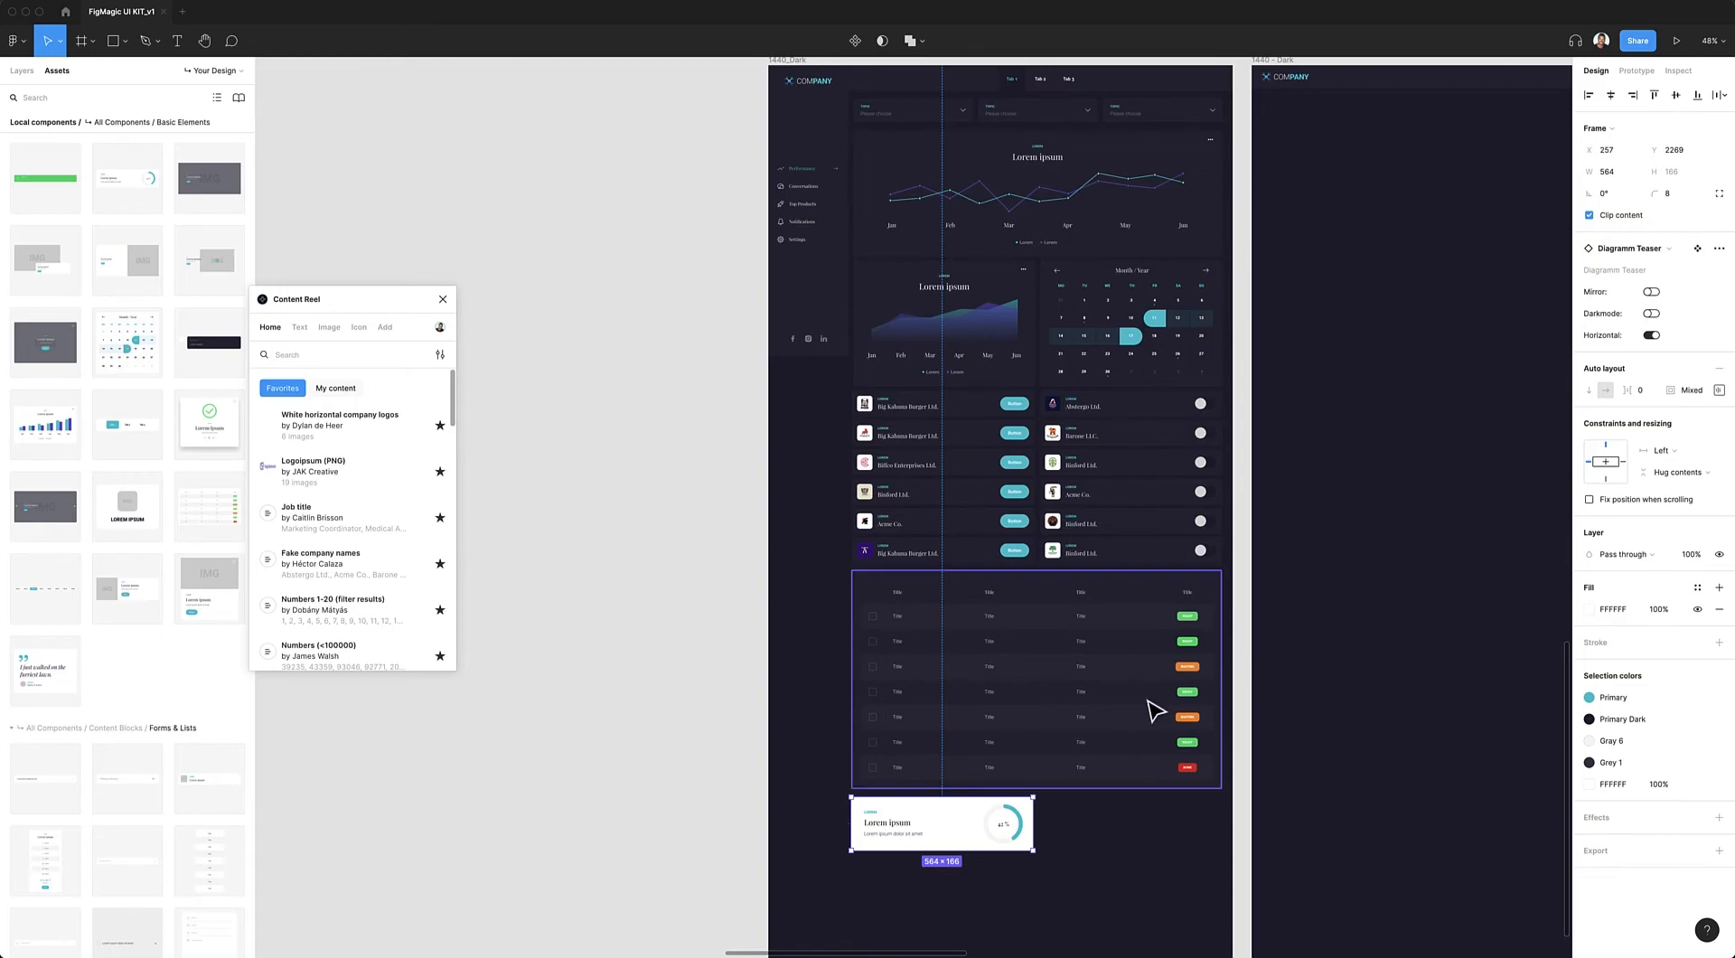
pyautogui.click(1651, 313)
# - Change the style of the diagram nested in the teaser to Pie Chart
pyautogui.click(1023, 819)
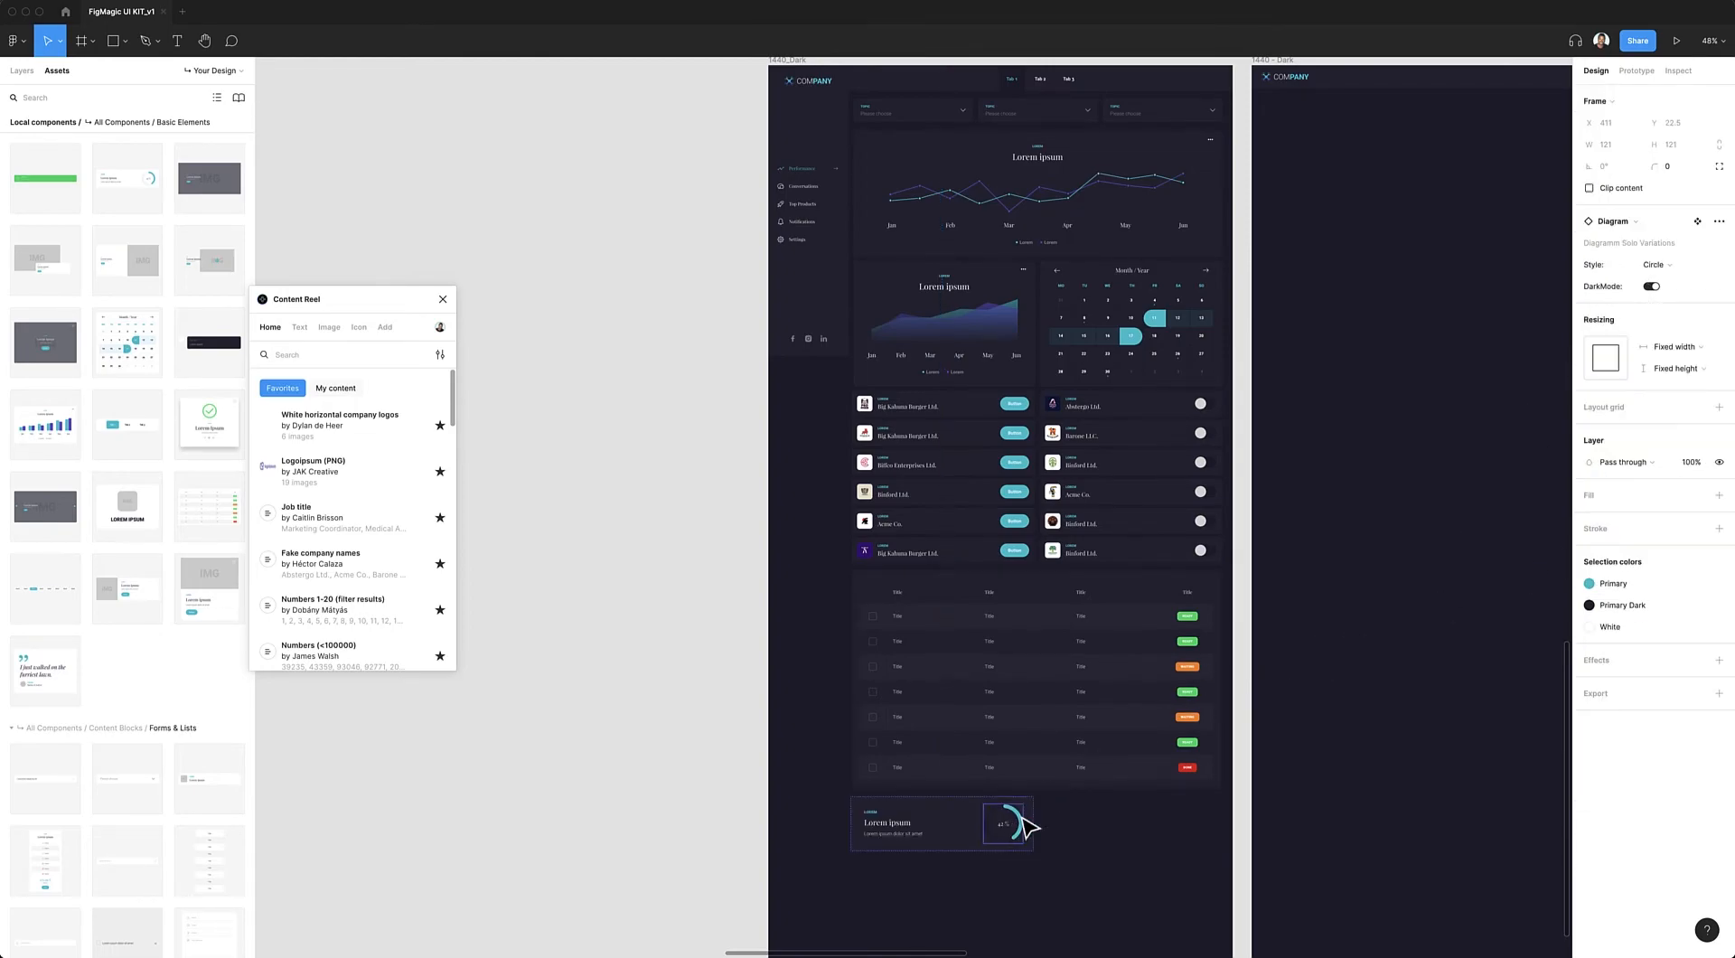
pyautogui.click(1654, 266)
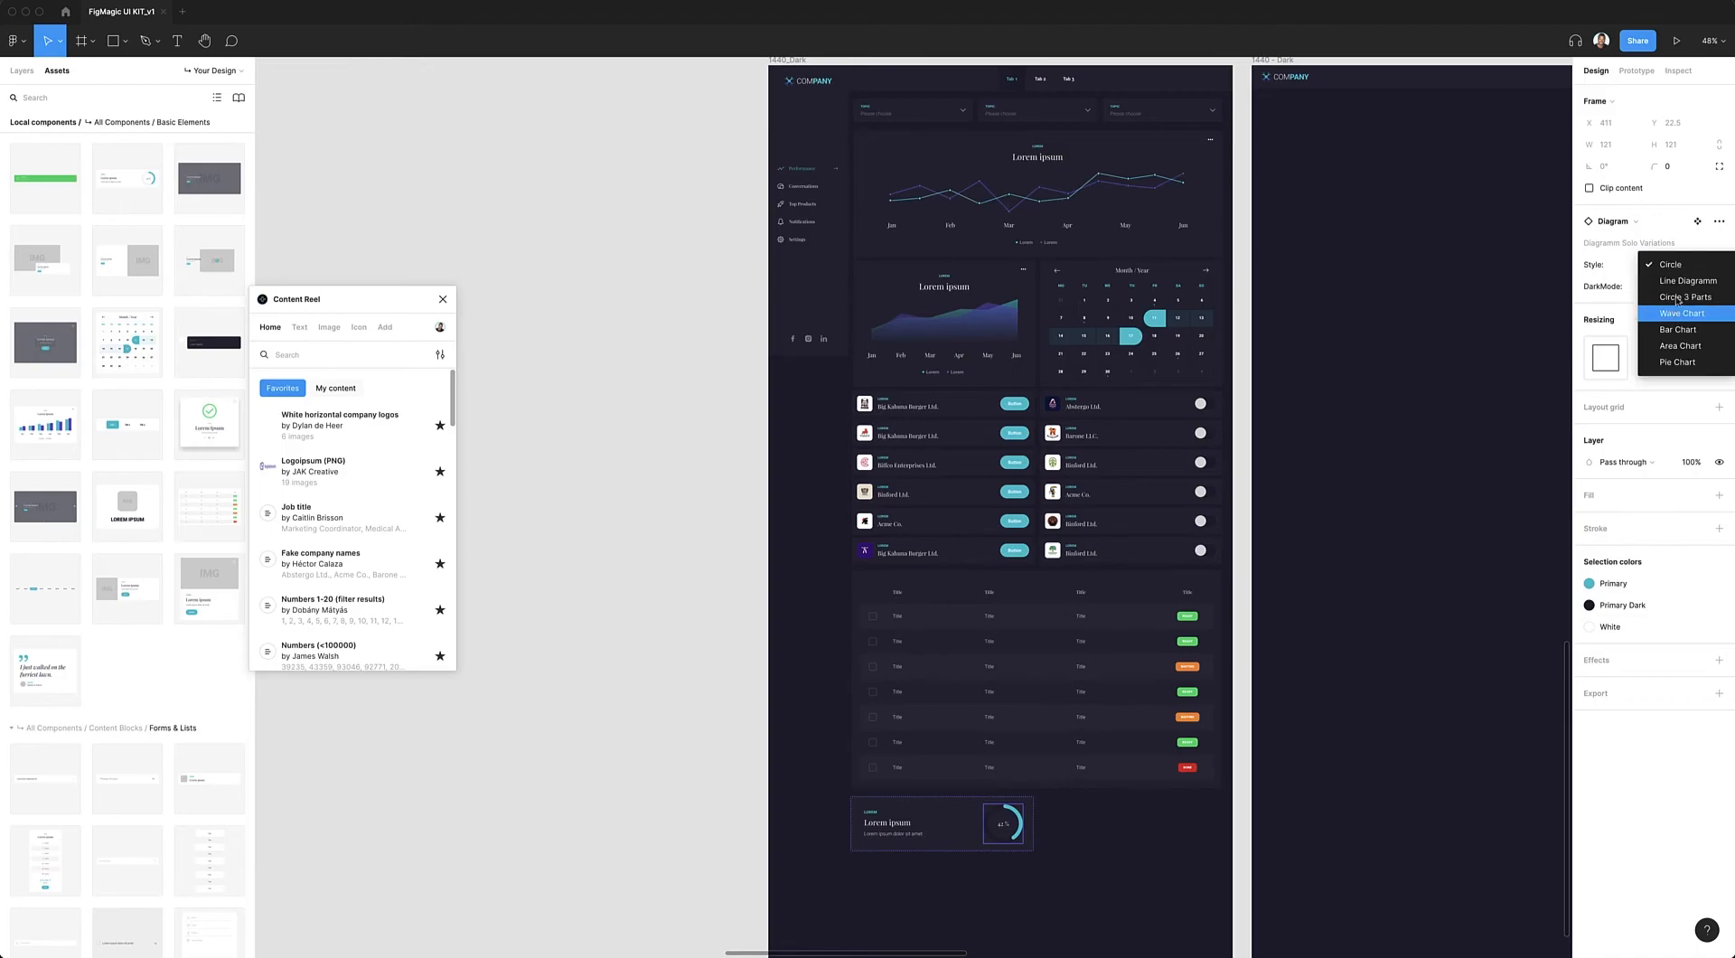
pyautogui.click(1676, 362)
pyautogui.click(1115, 838)
# - Duplicate the pie chart teaser to its right, under the table's right half, at X 841
pyautogui.click(890, 826)
pyautogui.moveTo(890, 826); pyautogui.dragTo(1102, 824)
pyautogui.hotkey('shift', 'Left')
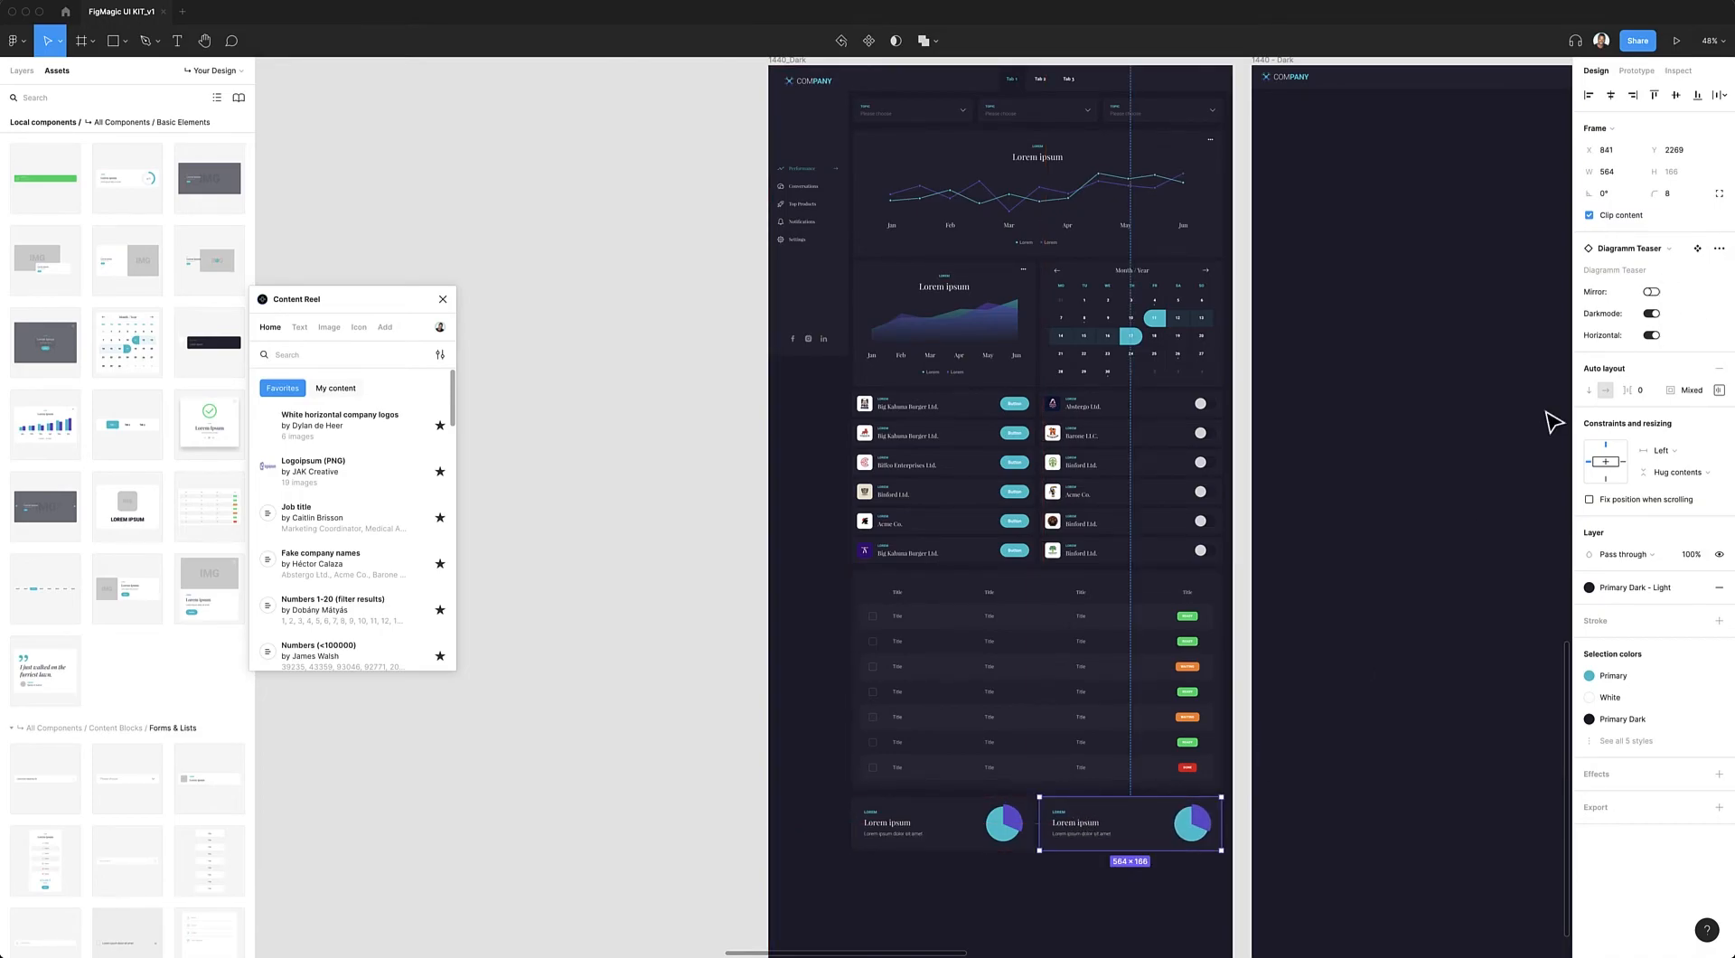
# - Change the diagram style in the duplicated teaser to Bar Chart
pyautogui.doubleClick(1198, 824)
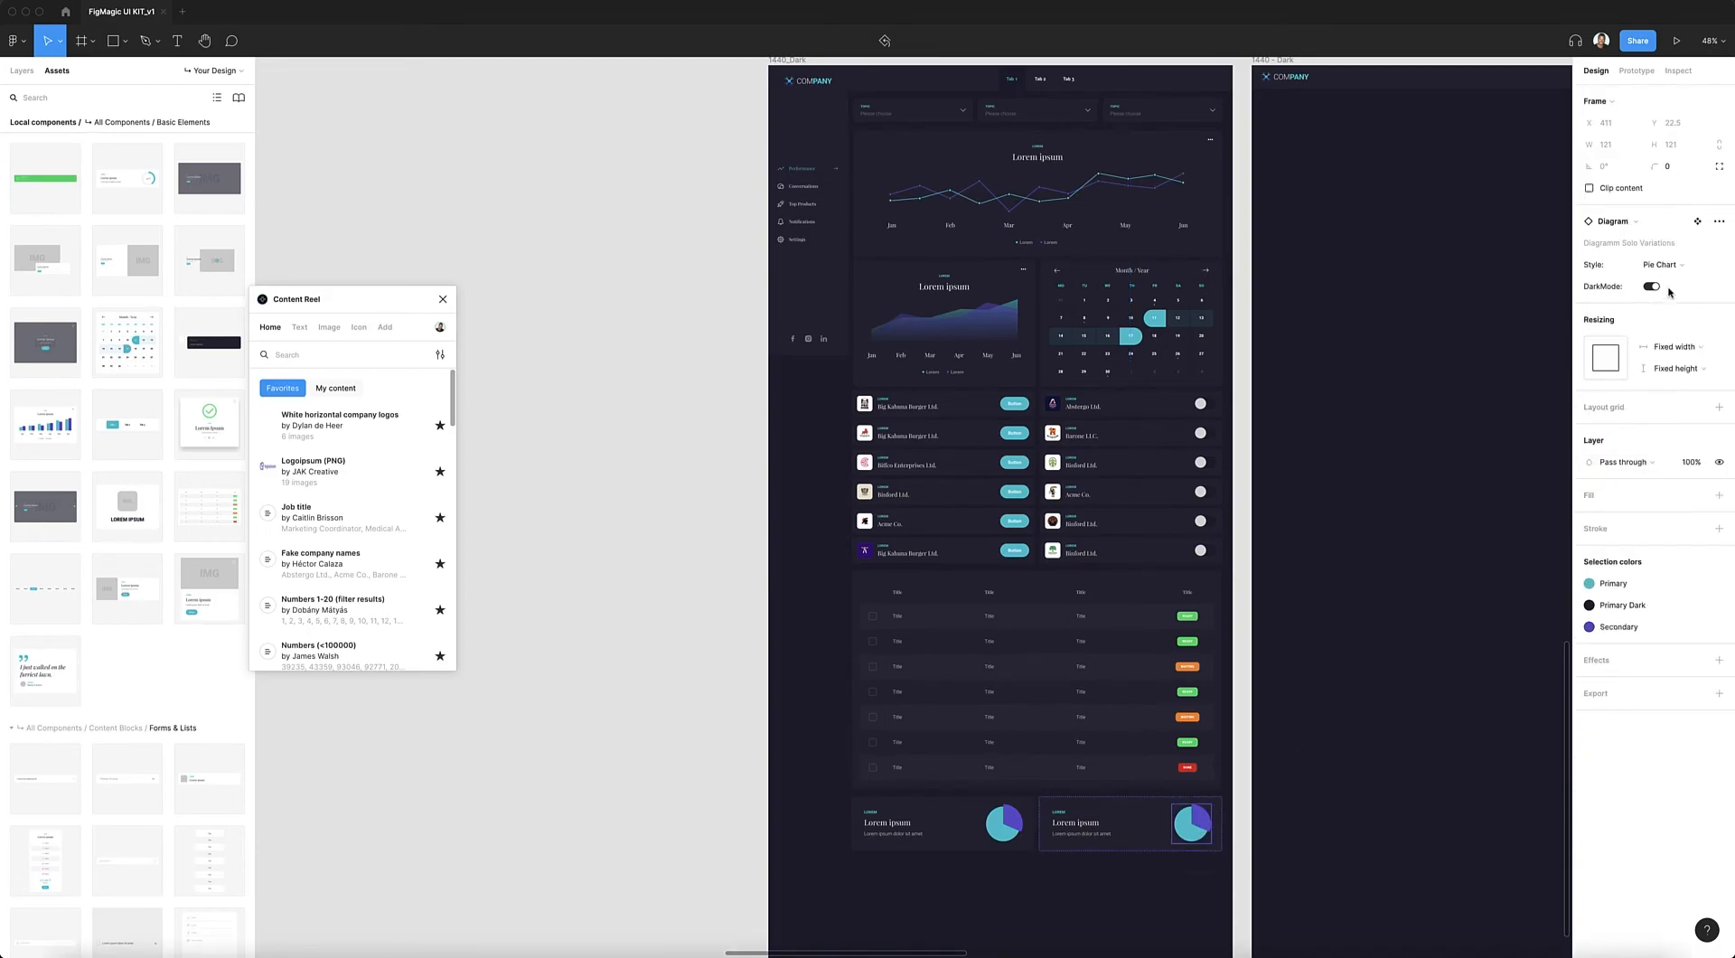
pyautogui.click(1650, 264)
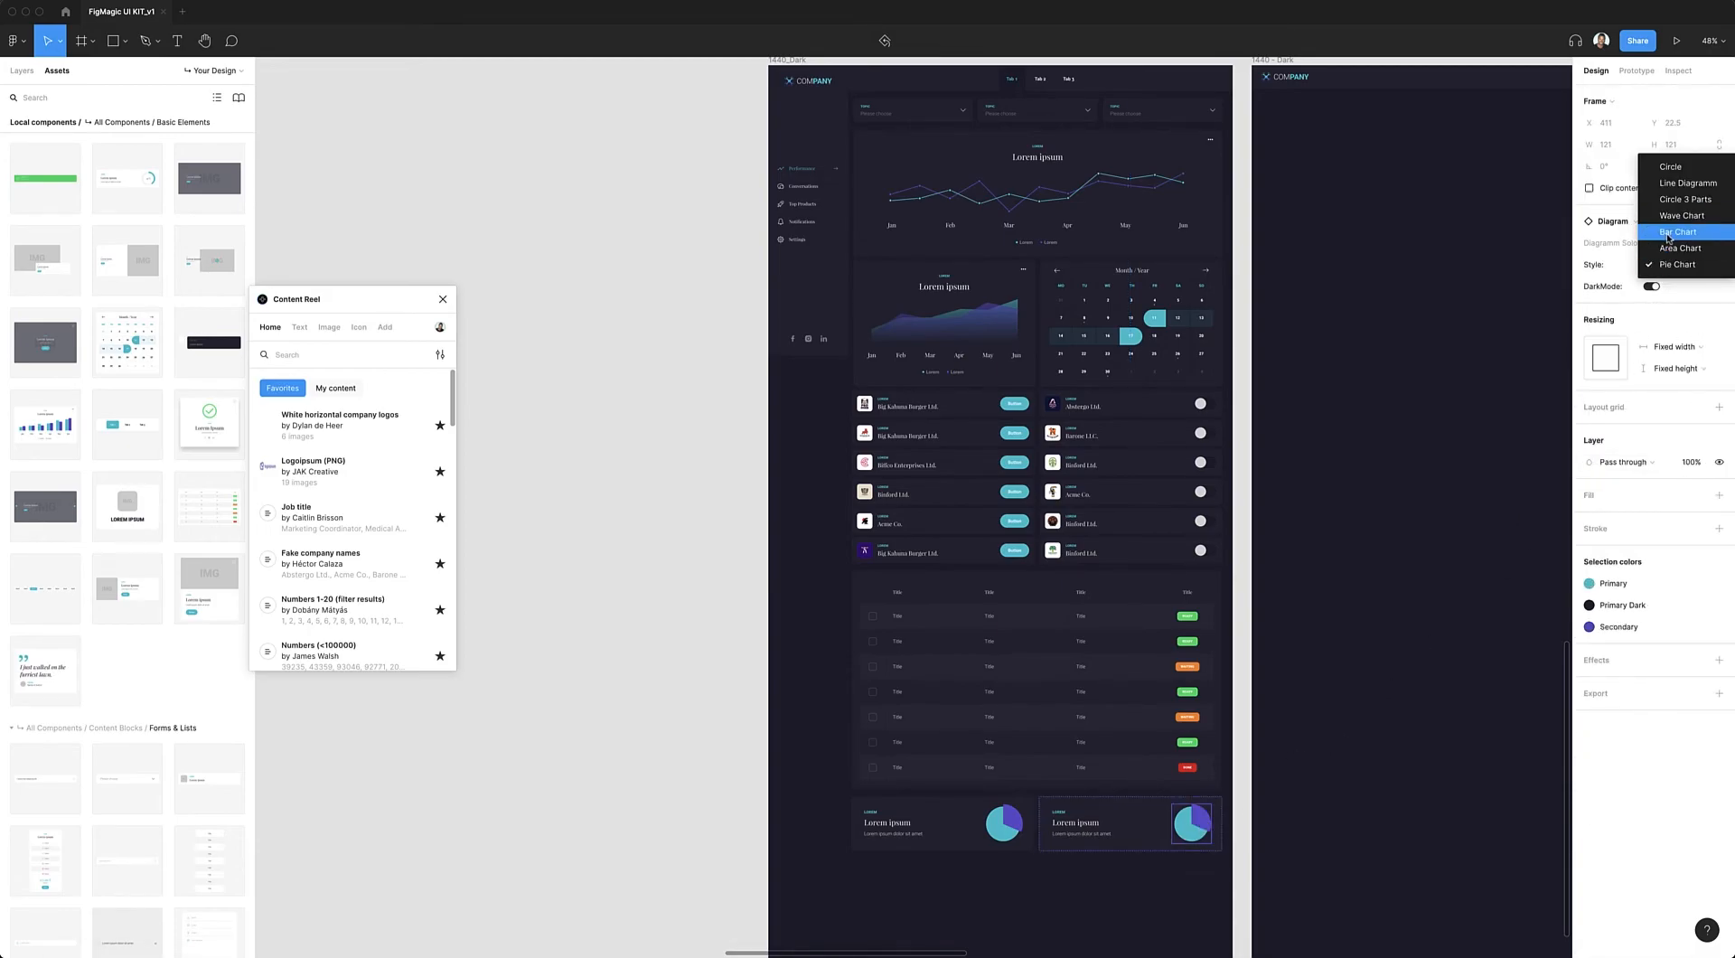
pyautogui.click(1667, 238)
pyautogui.click(1386, 643)
# - Turn on the Mirror option for the bar chart teaser and the pie chart teaser
pyautogui.click(1120, 820)
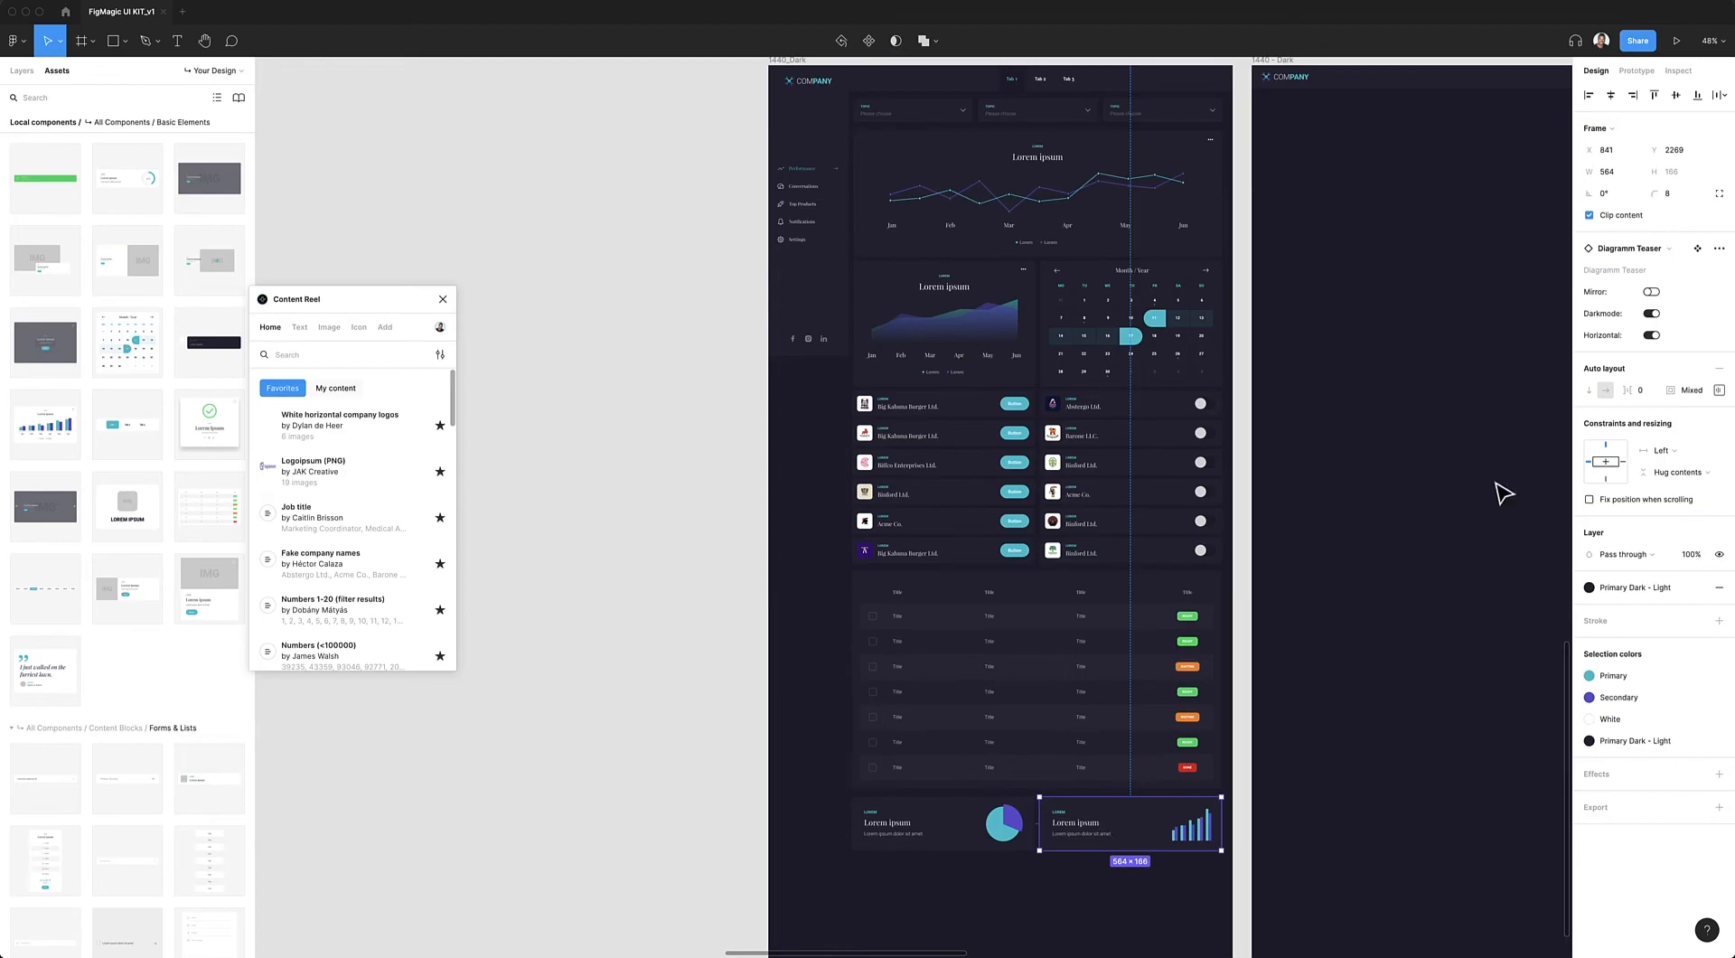
pyautogui.click(1652, 291)
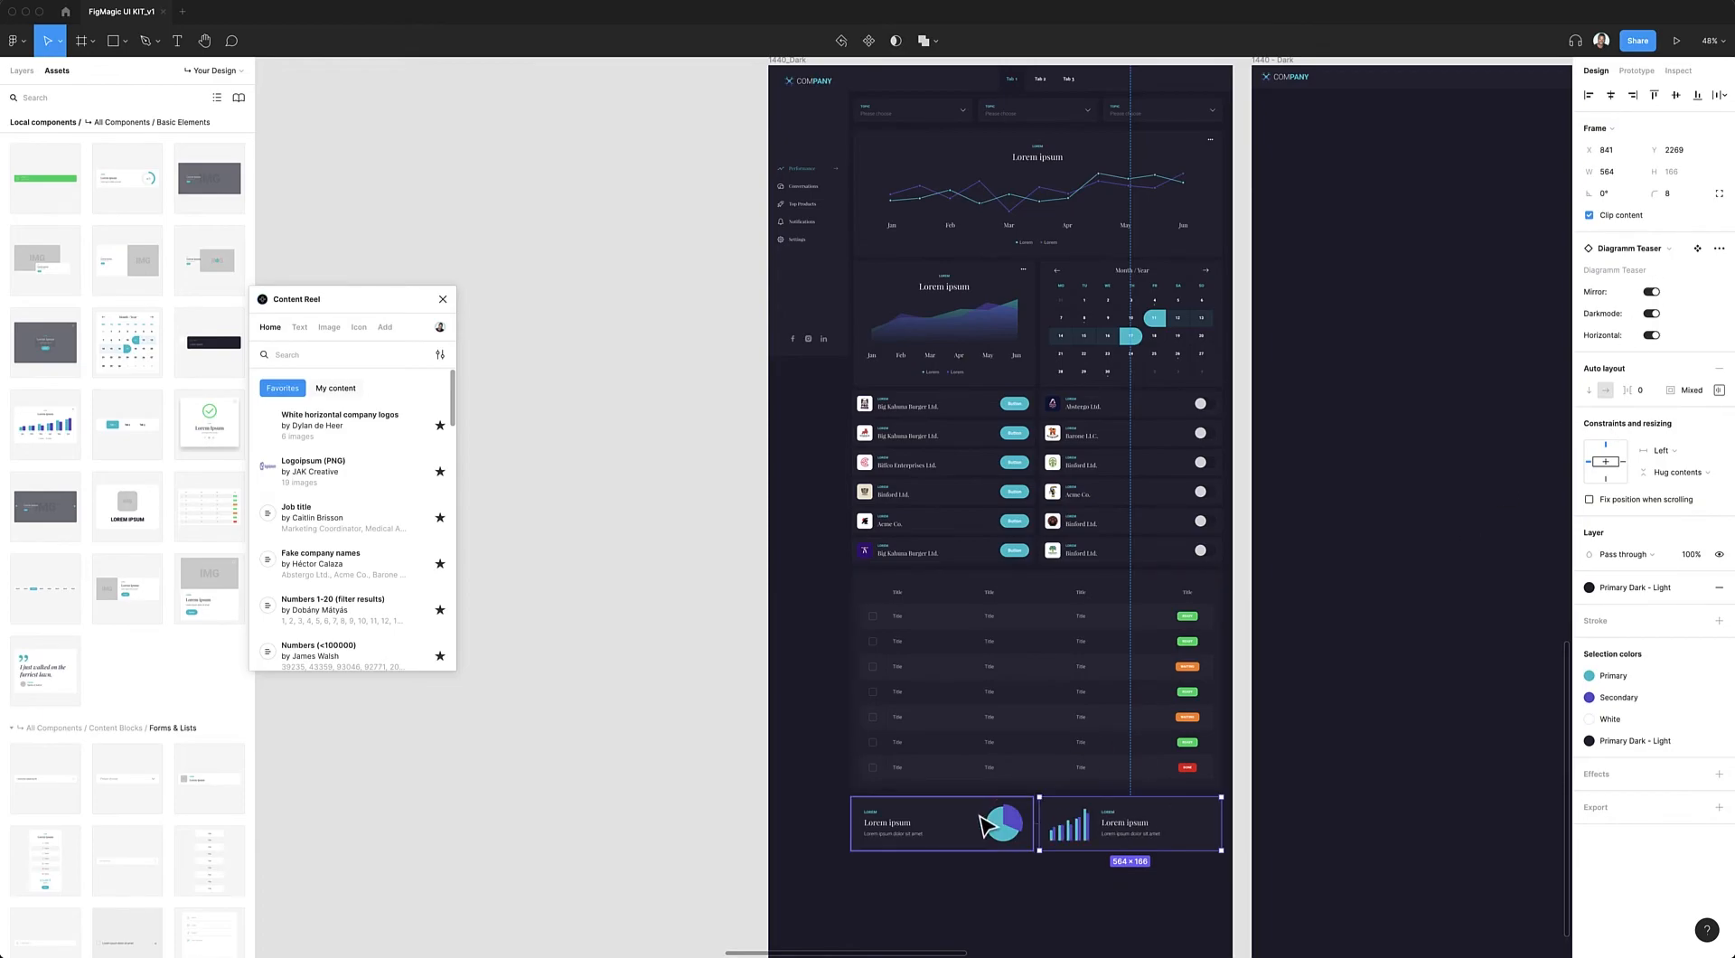
pyautogui.click(1287, 812)
pyautogui.click(991, 832)
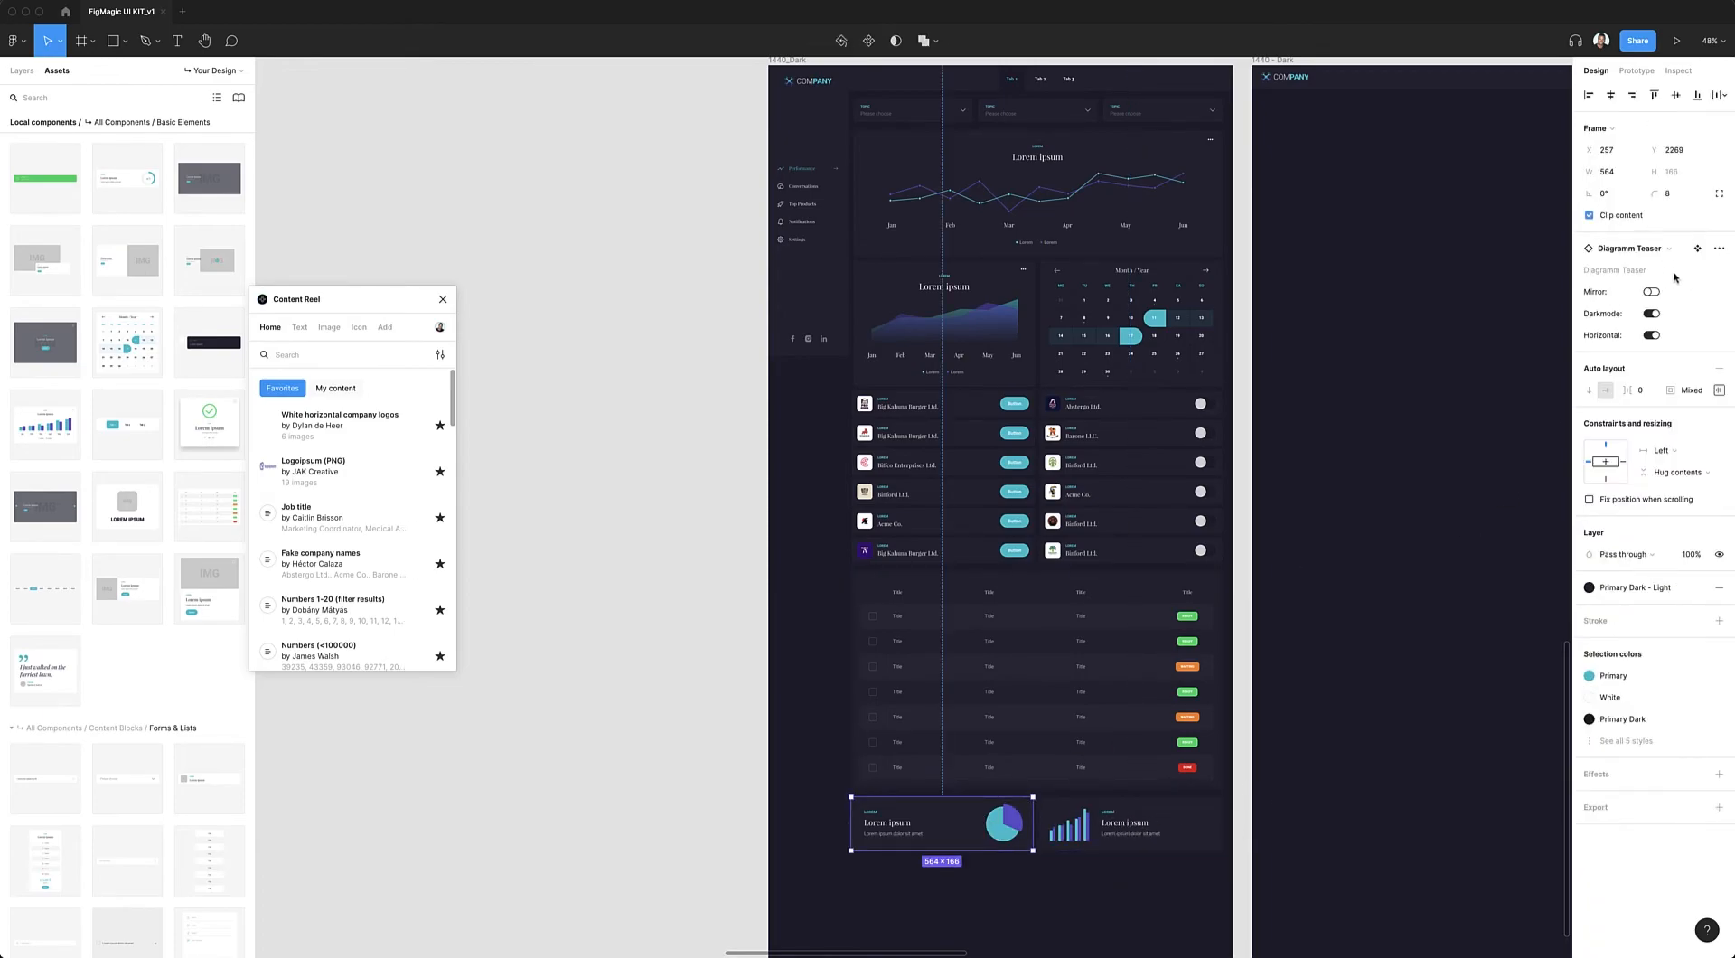
pyautogui.click(1652, 292)
pyautogui.click(1154, 818)
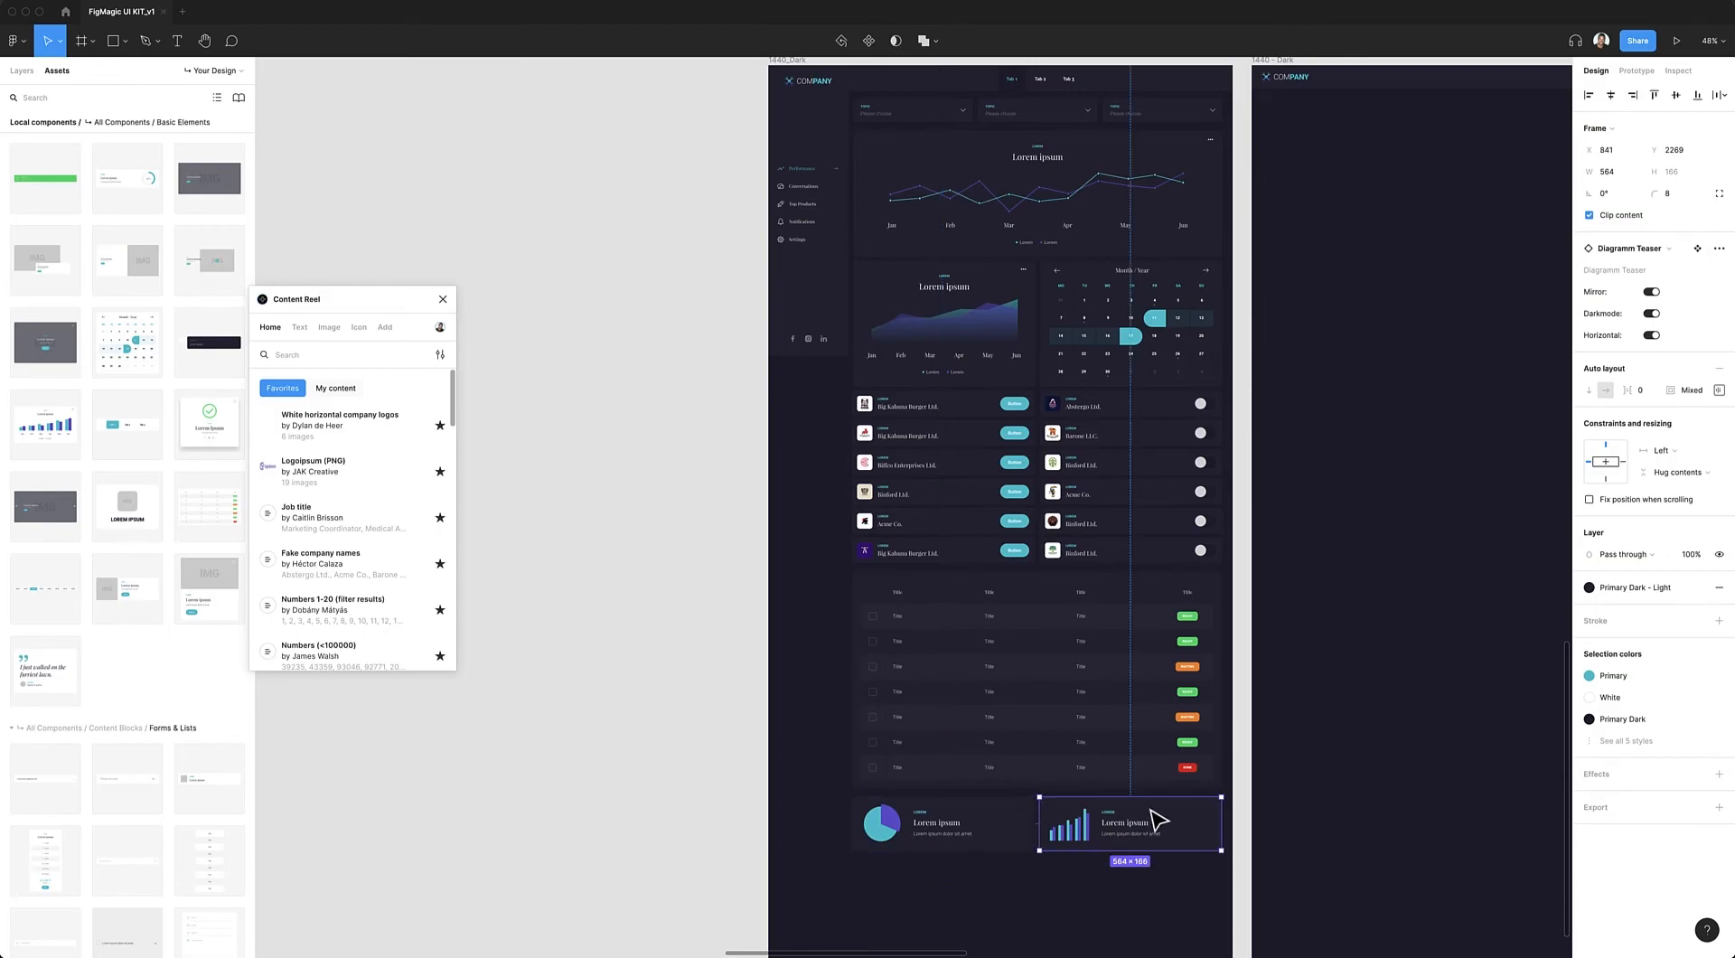
# - Turn off Mirror for the bar chart teaser and duplicate it with the pie chart teaser directly below as a second row
pyautogui.click(1652, 291)
pyautogui.click(1259, 802)
pyautogui.click(988, 833)
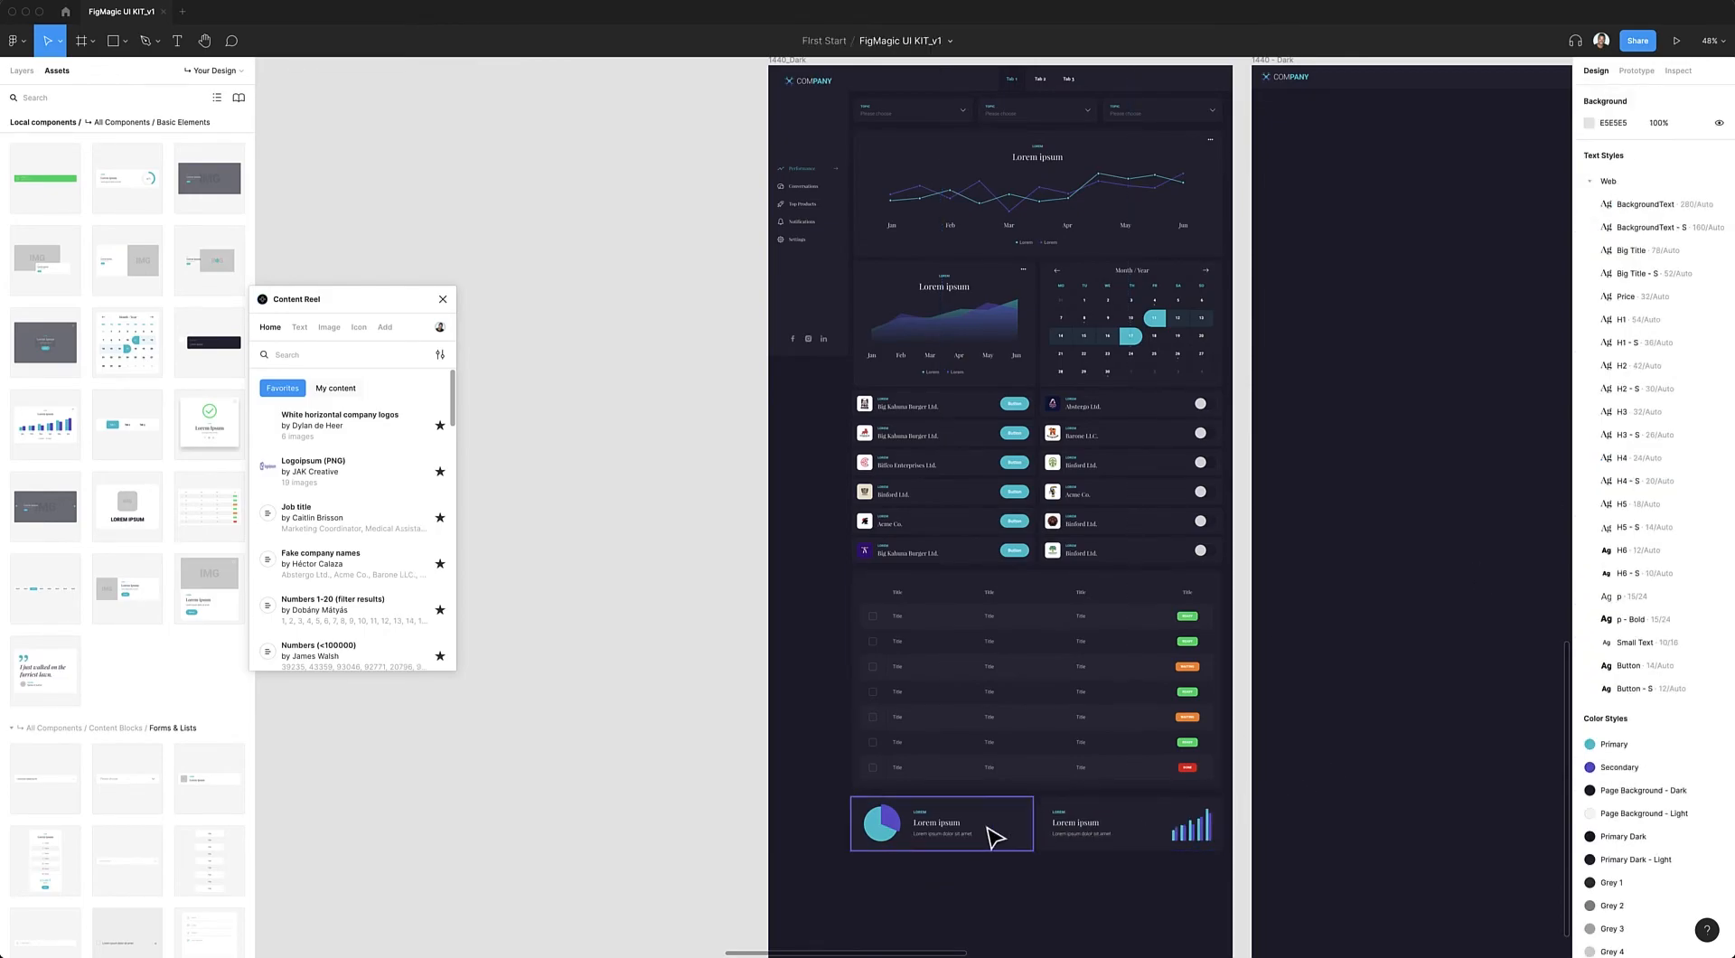
pyautogui.keyDown('shift'); pyautogui.click(1174, 829); pyautogui.keyUp('shift')
pyautogui.moveTo(1169, 820); pyautogui.dragTo(1231, 853)
# - Change the diagram style in the duplicated bar chart teaser of the second row to Wave Chart
pyautogui.doubleClick(1201, 890)
pyautogui.hscroll(1, 1584, 356)
pyautogui.click(1671, 262)
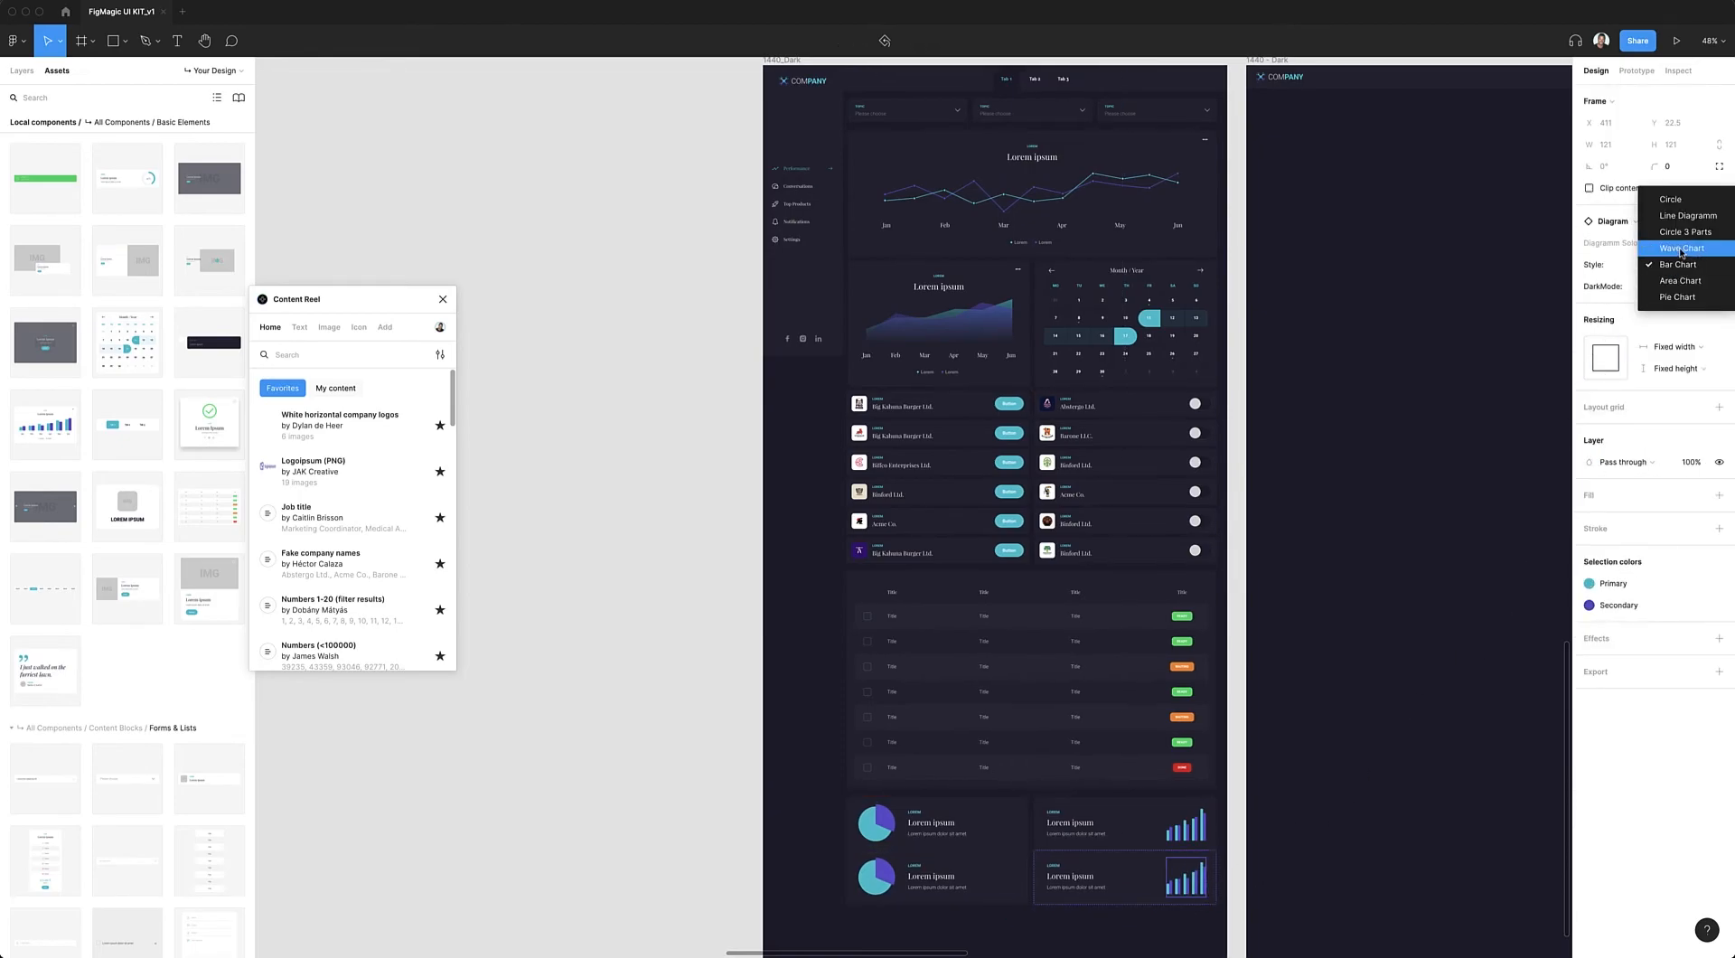
pyautogui.click(1681, 248)
# - Change the diagram style in the duplicated pie chart teaser of the second row to Line Diagramm
pyautogui.doubleClick(875, 876)
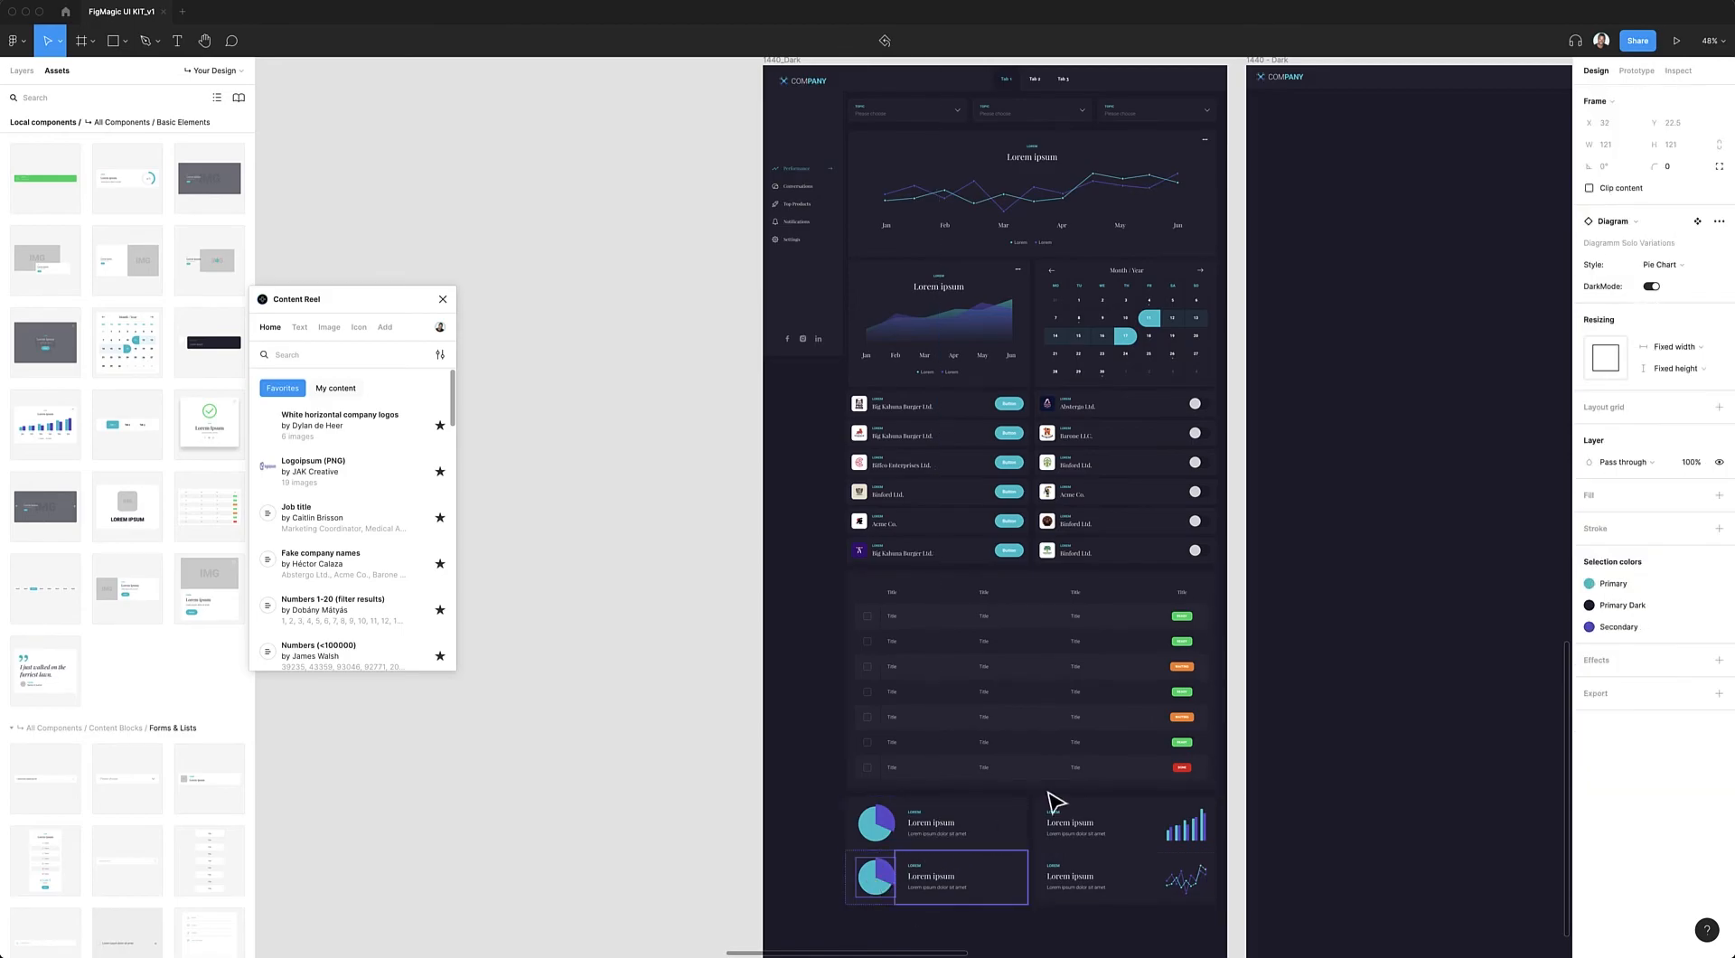
pyautogui.click(1670, 259)
pyautogui.click(1671, 259)
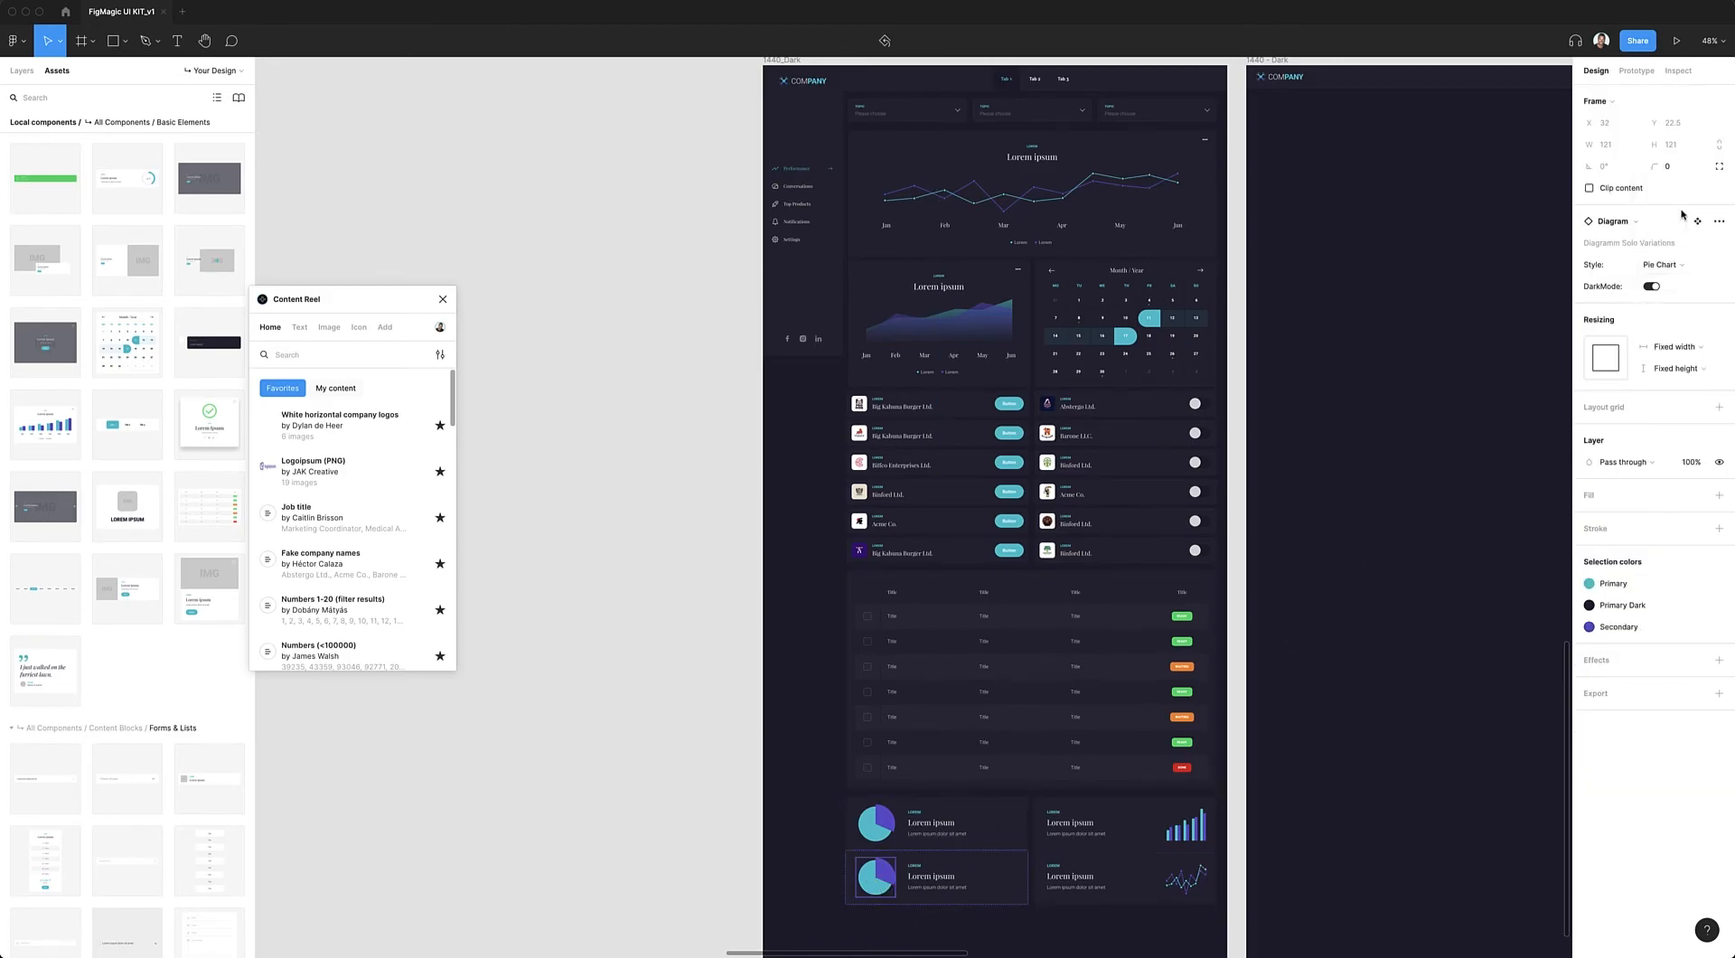
pyautogui.click(1674, 266)
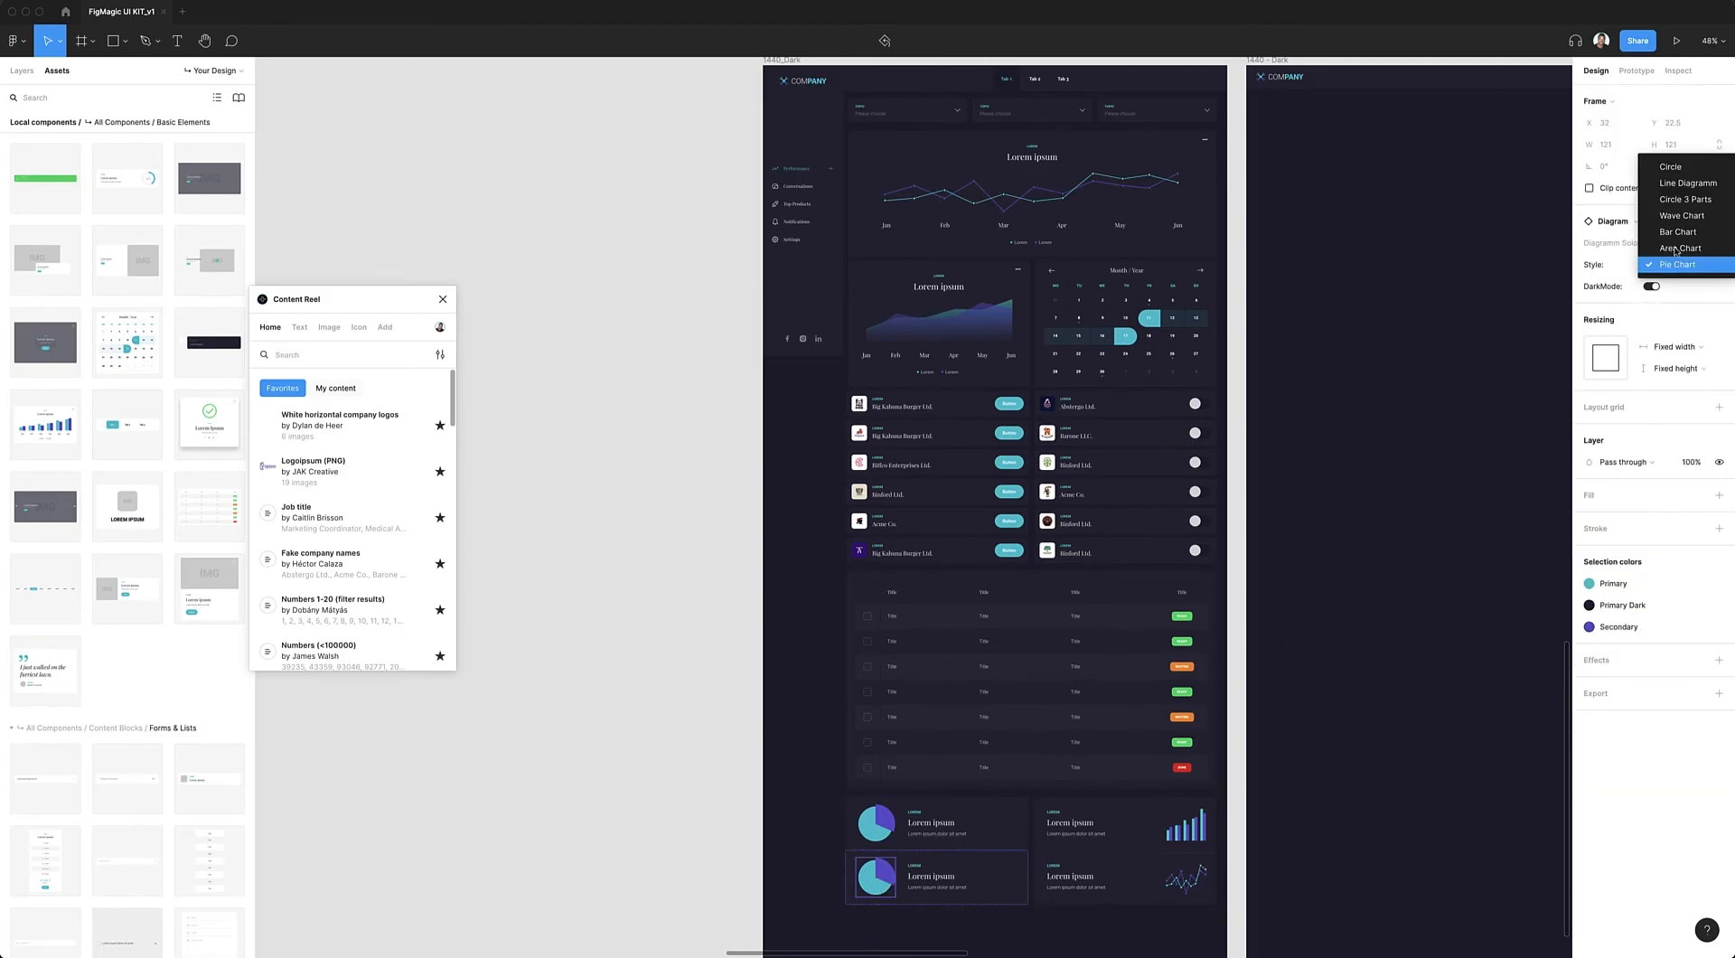
pyautogui.click(1671, 184)
pyautogui.scroll(-3, 1282, 707)
pyautogui.click(1270, 735)
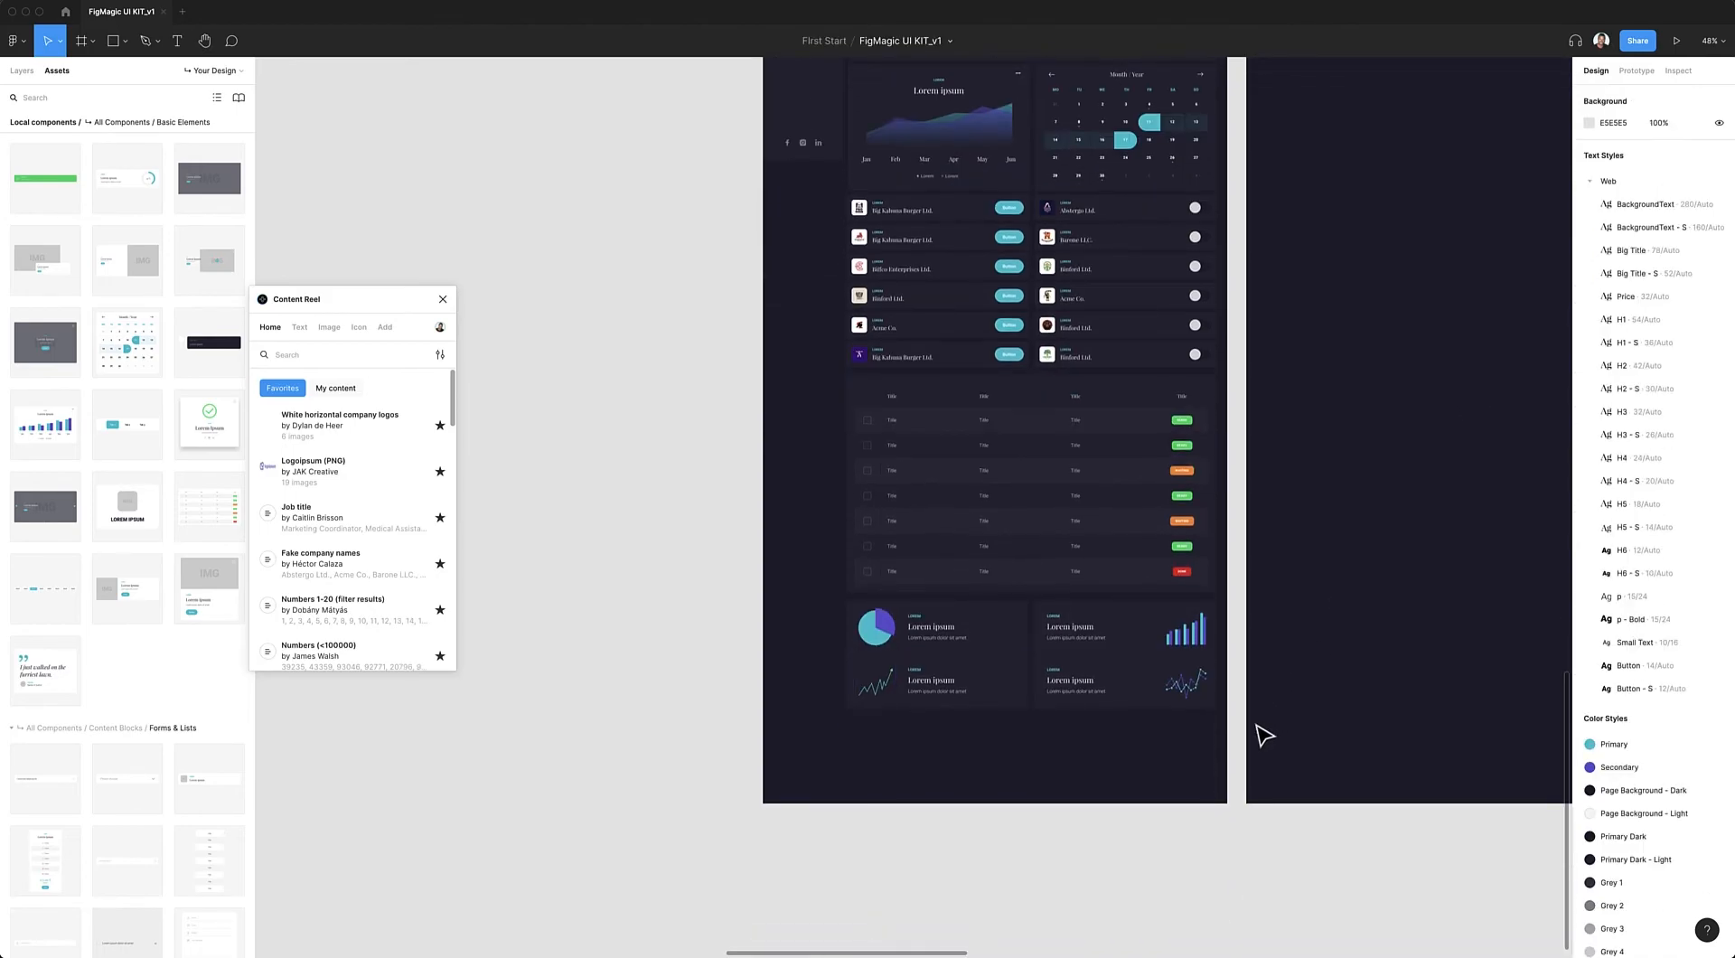
# - Move the two second-row teasers together slightly down to widen the gap beneath the first row
pyautogui.click(1125, 680)
pyautogui.keyDown('shift'); pyautogui.click(937, 679); pyautogui.keyUp('shift')
pyautogui.moveTo(1191, 690); pyautogui.dragTo(1194, 692)
pyautogui.click(1256, 662)
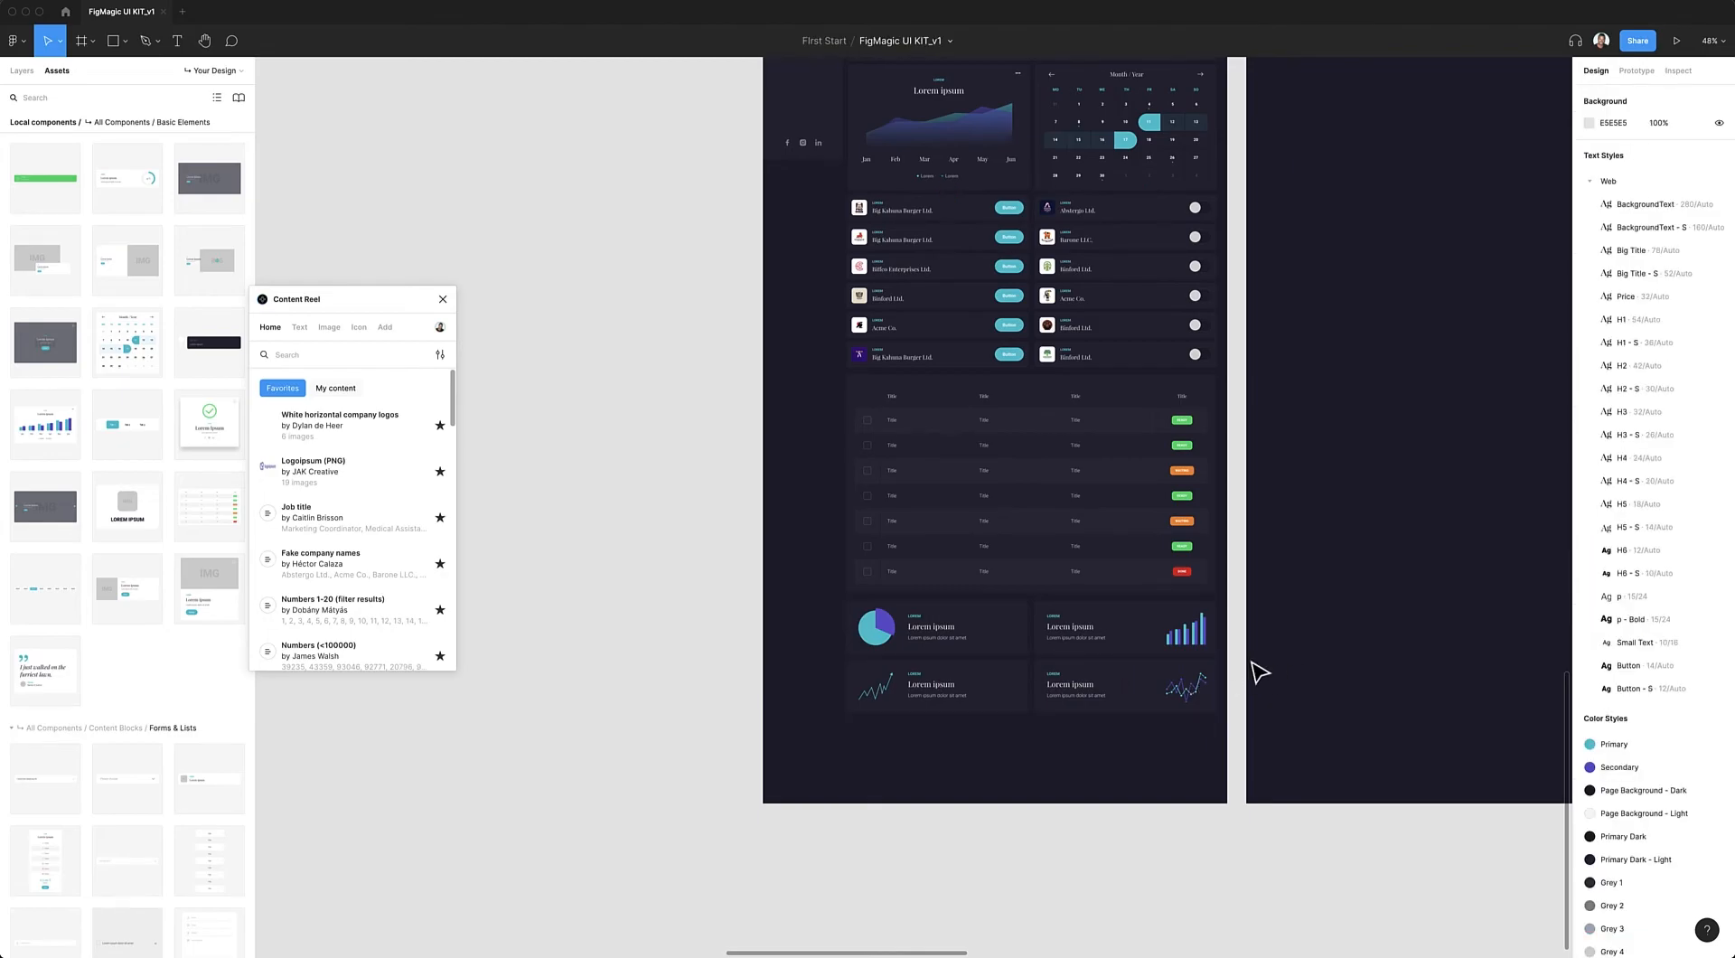
# - Look over the finished dark dashboard page and start its prototype presentation
pyautogui.scroll(3, 1247, 660)
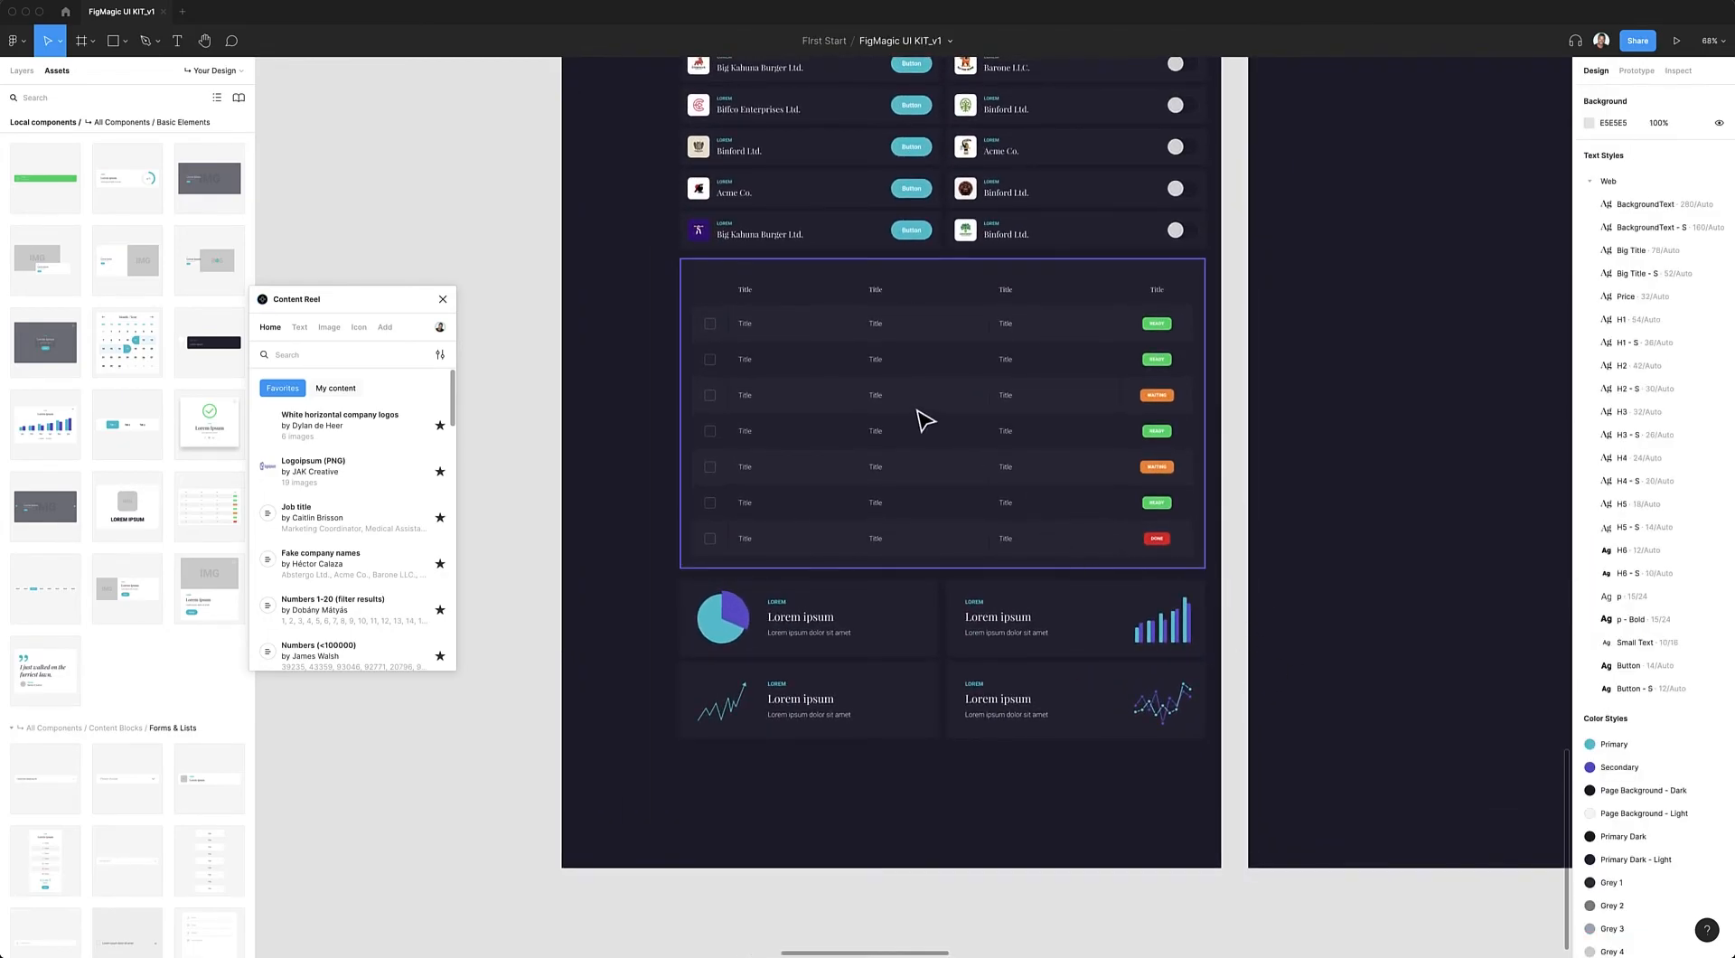
pyautogui.scroll(3, 923, 418)
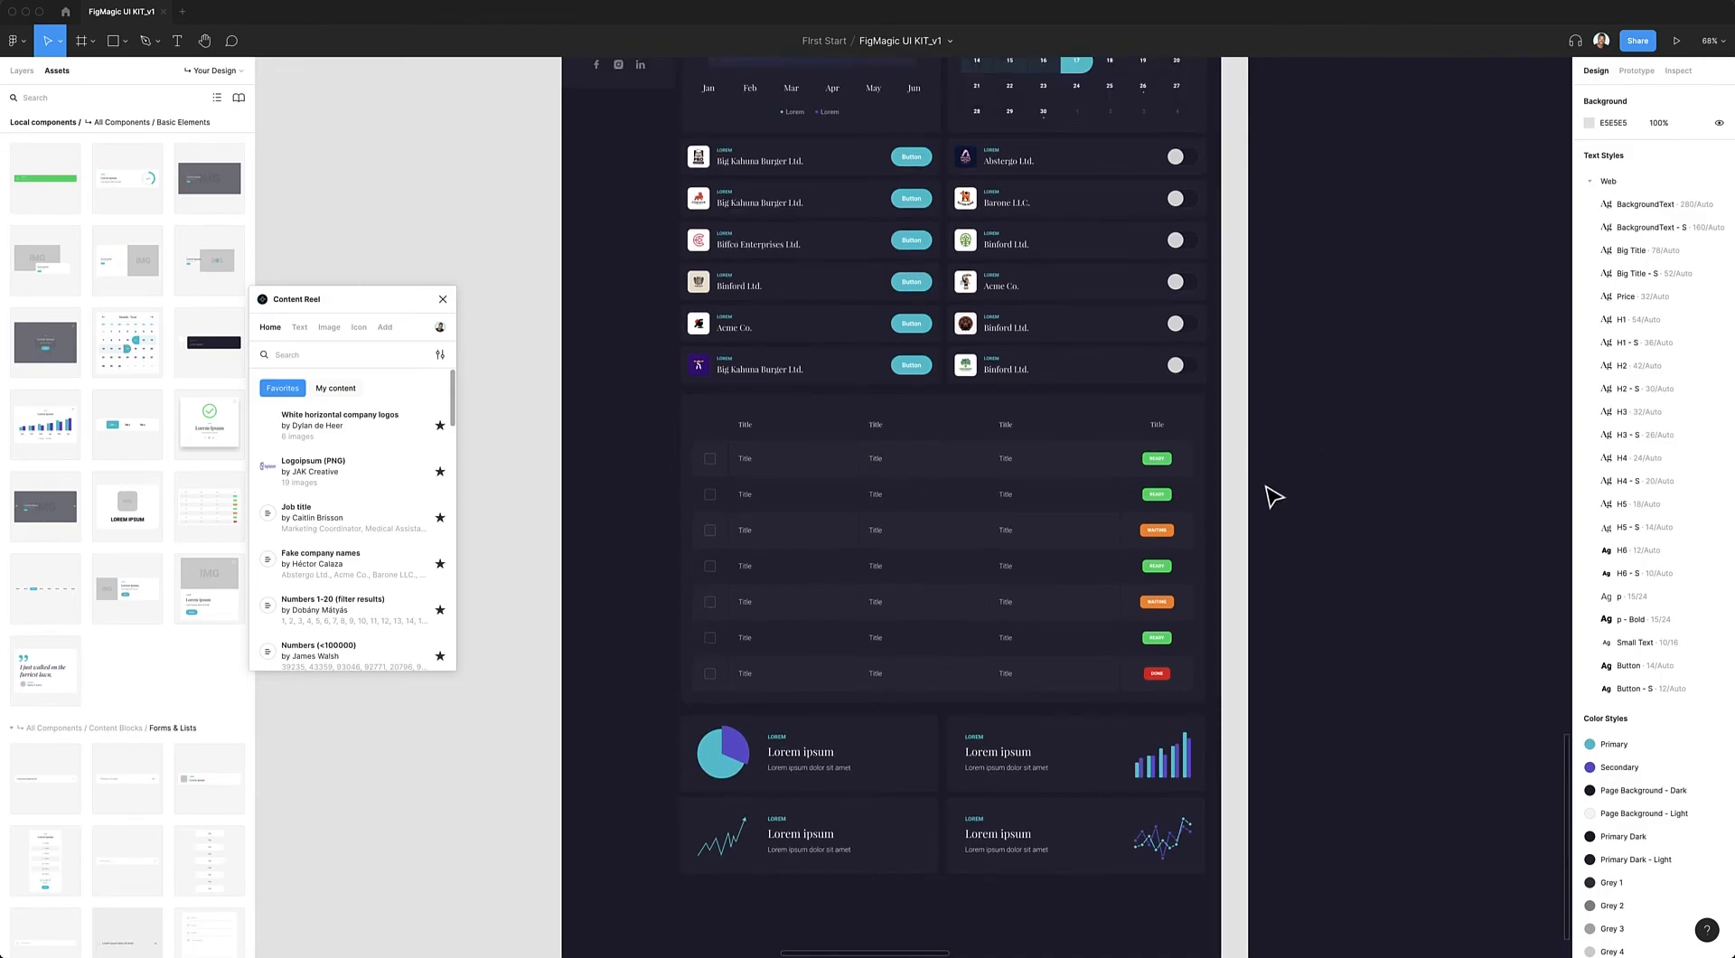
pyautogui.scroll(3, 1256, 499)
pyautogui.hscroll(2, 1232, 508)
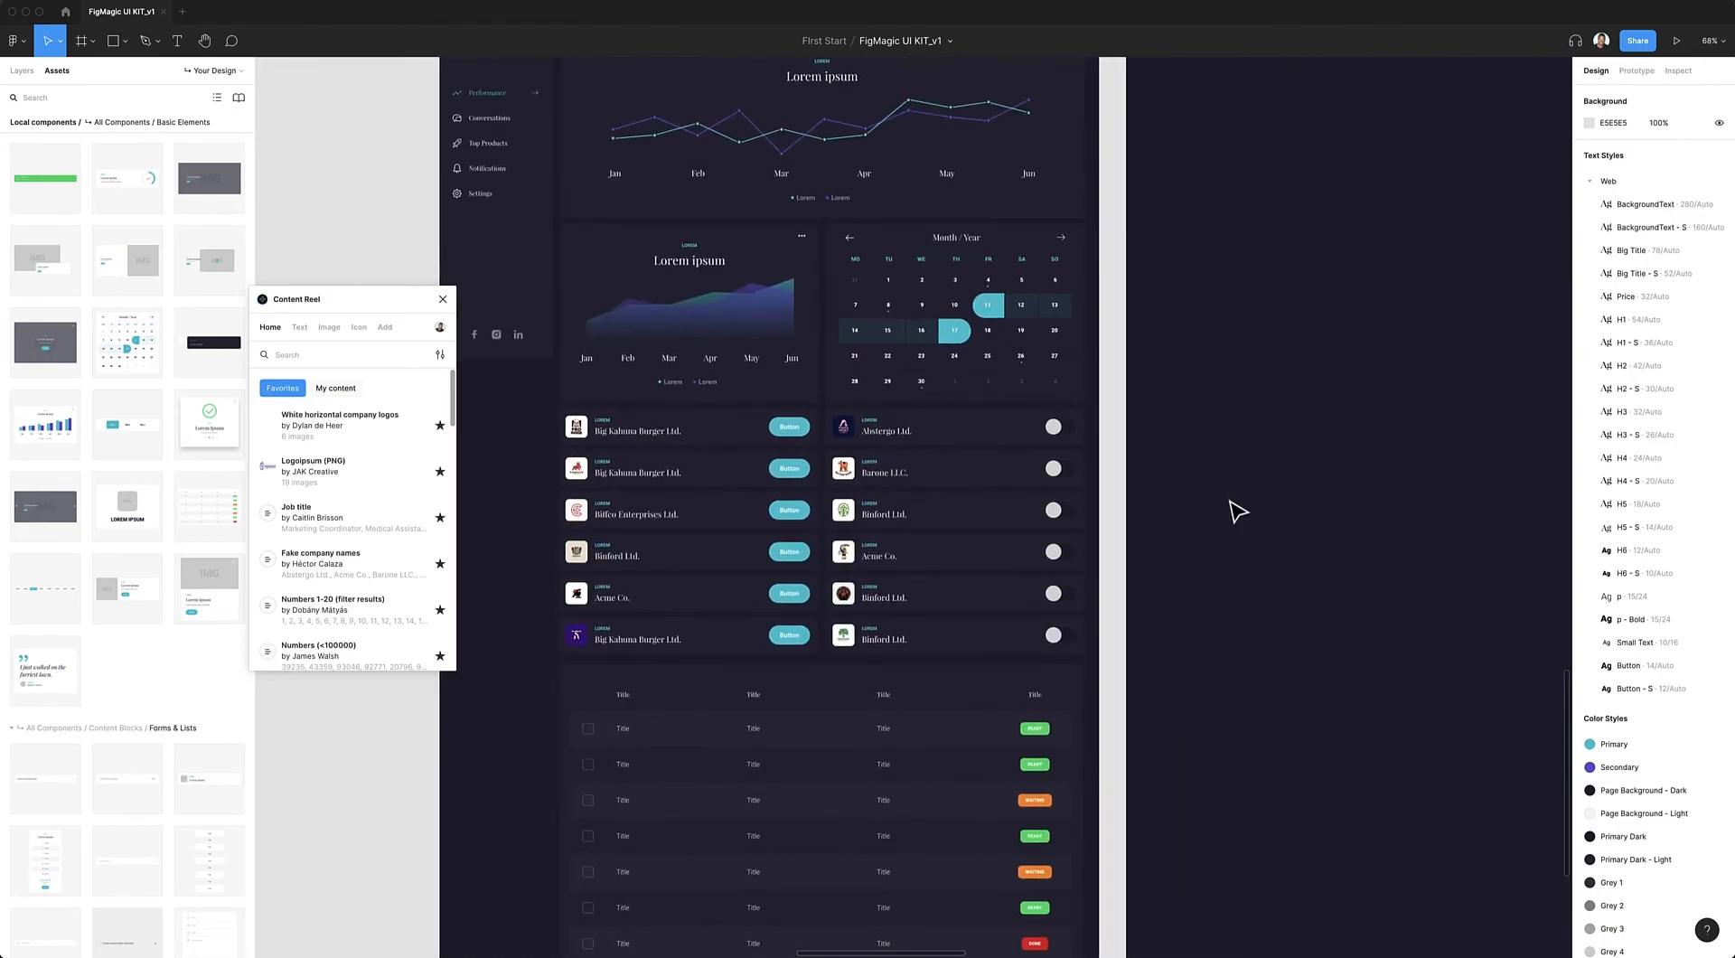
pyautogui.scroll(3, 1200, 512)
pyautogui.press('super+alt+Return')
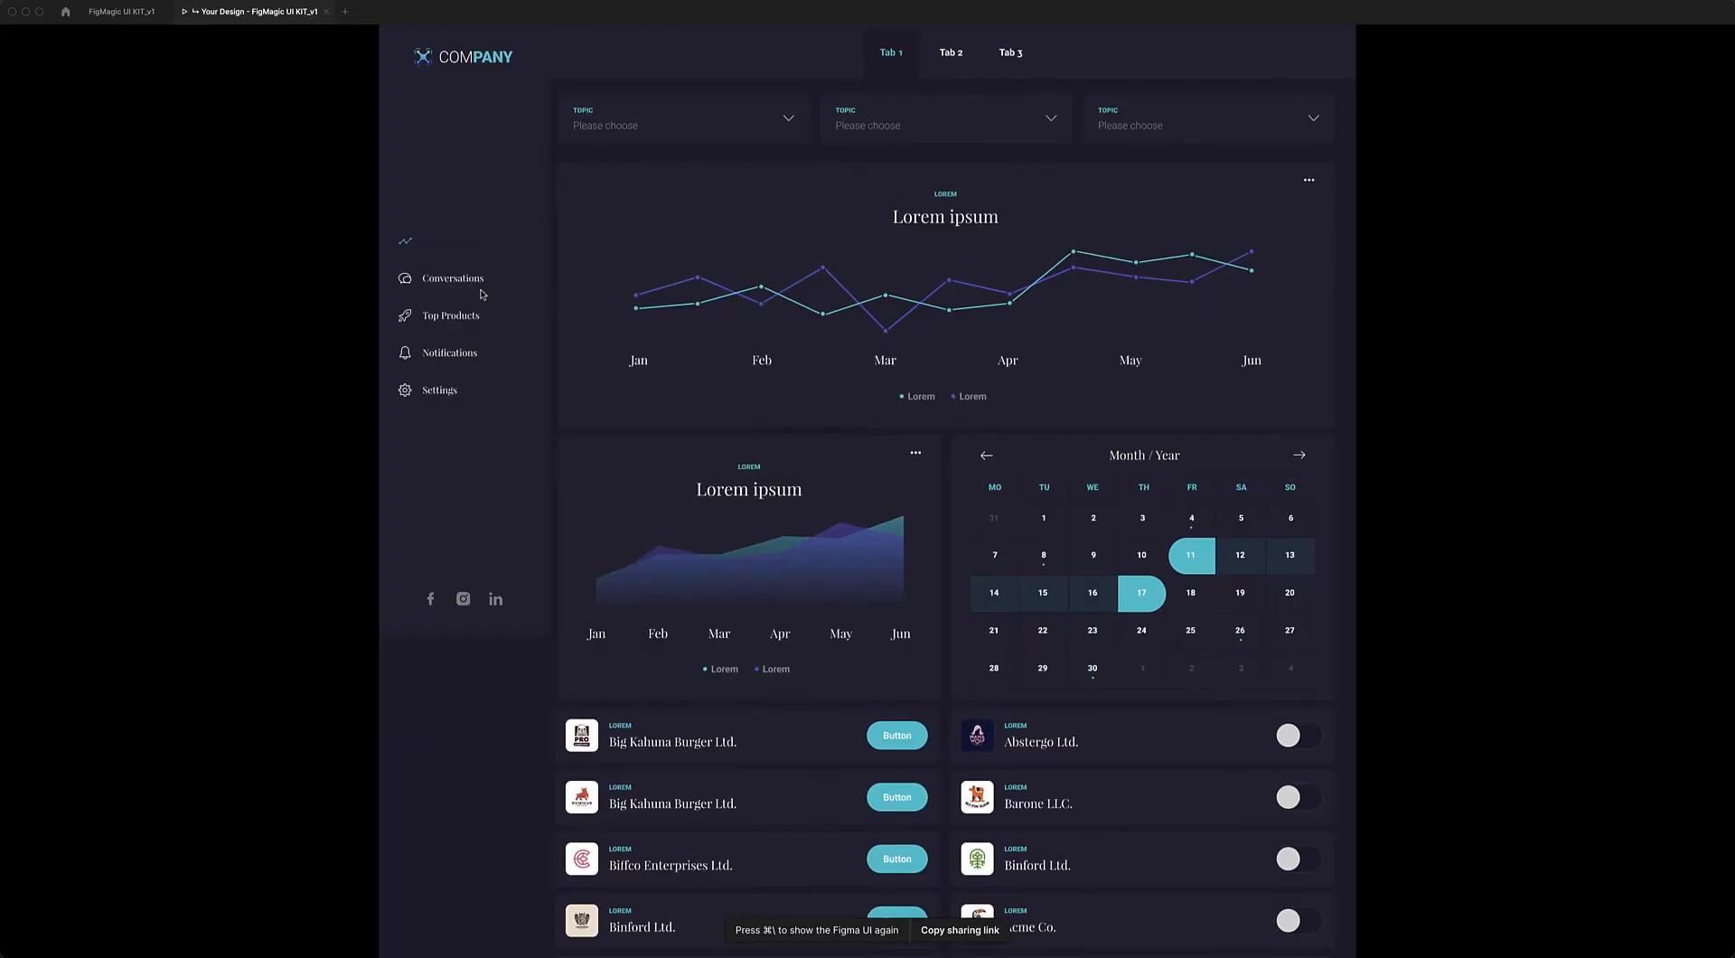
# - Test the first two Topic dropdowns in the prototype by expanding each, ticking options and collapsing it again
pyautogui.scroll(-1, 460, 292)
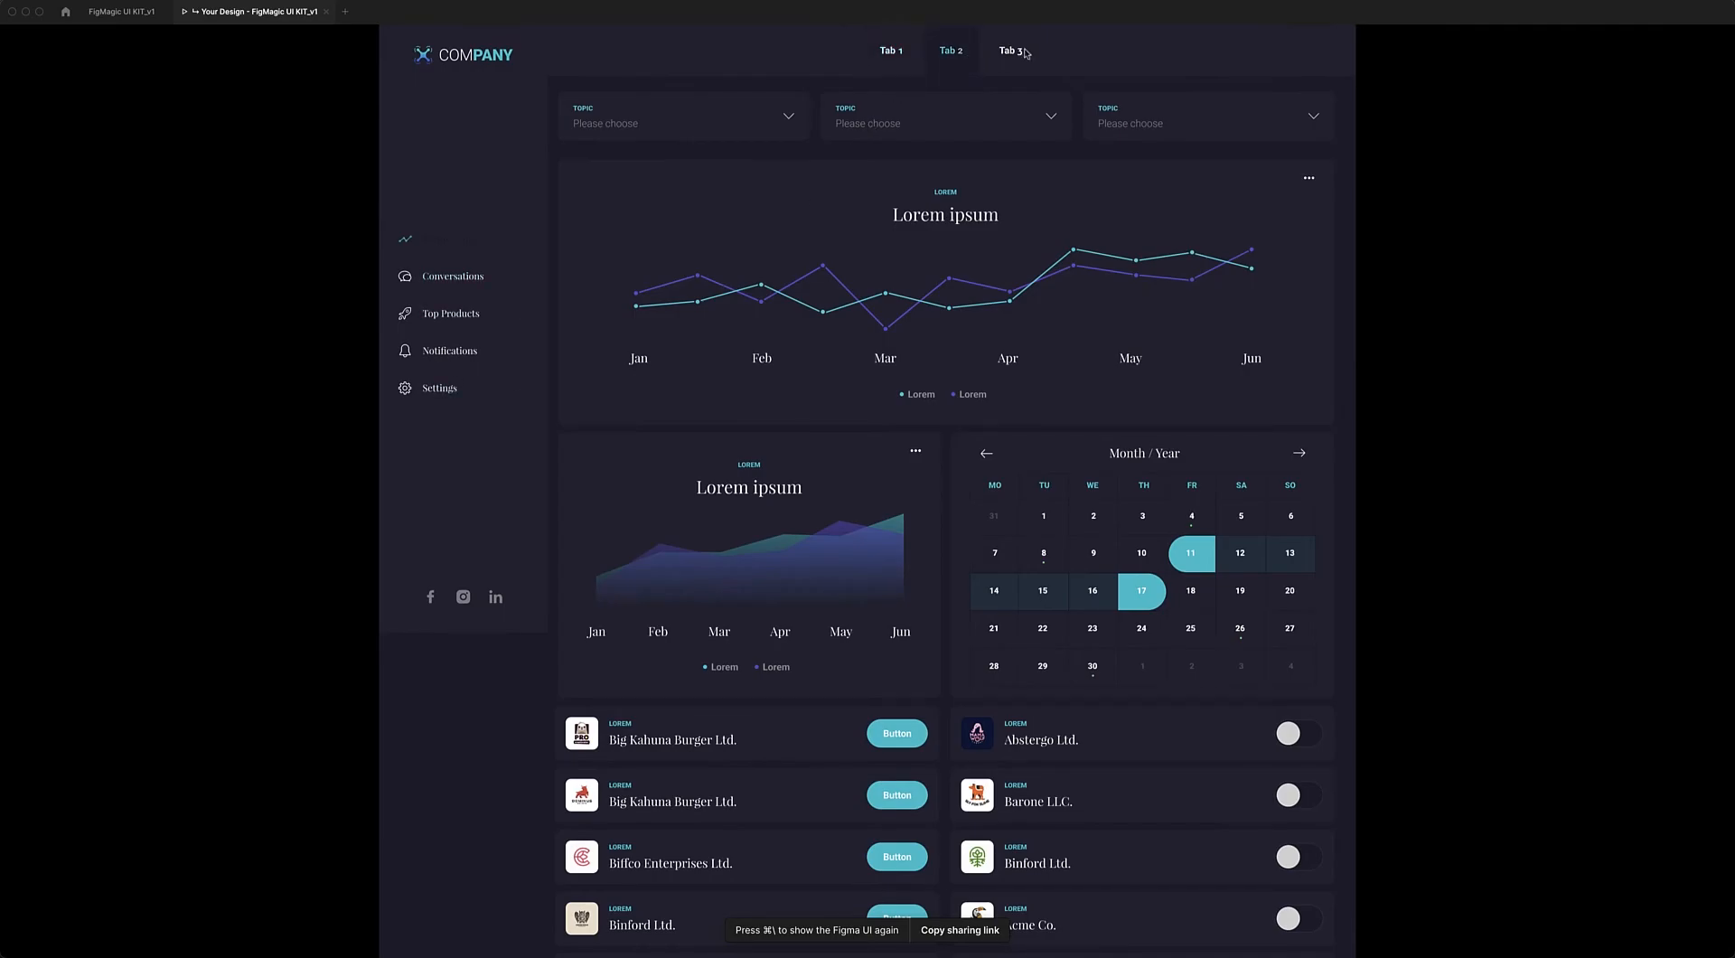
pyautogui.click(782, 118)
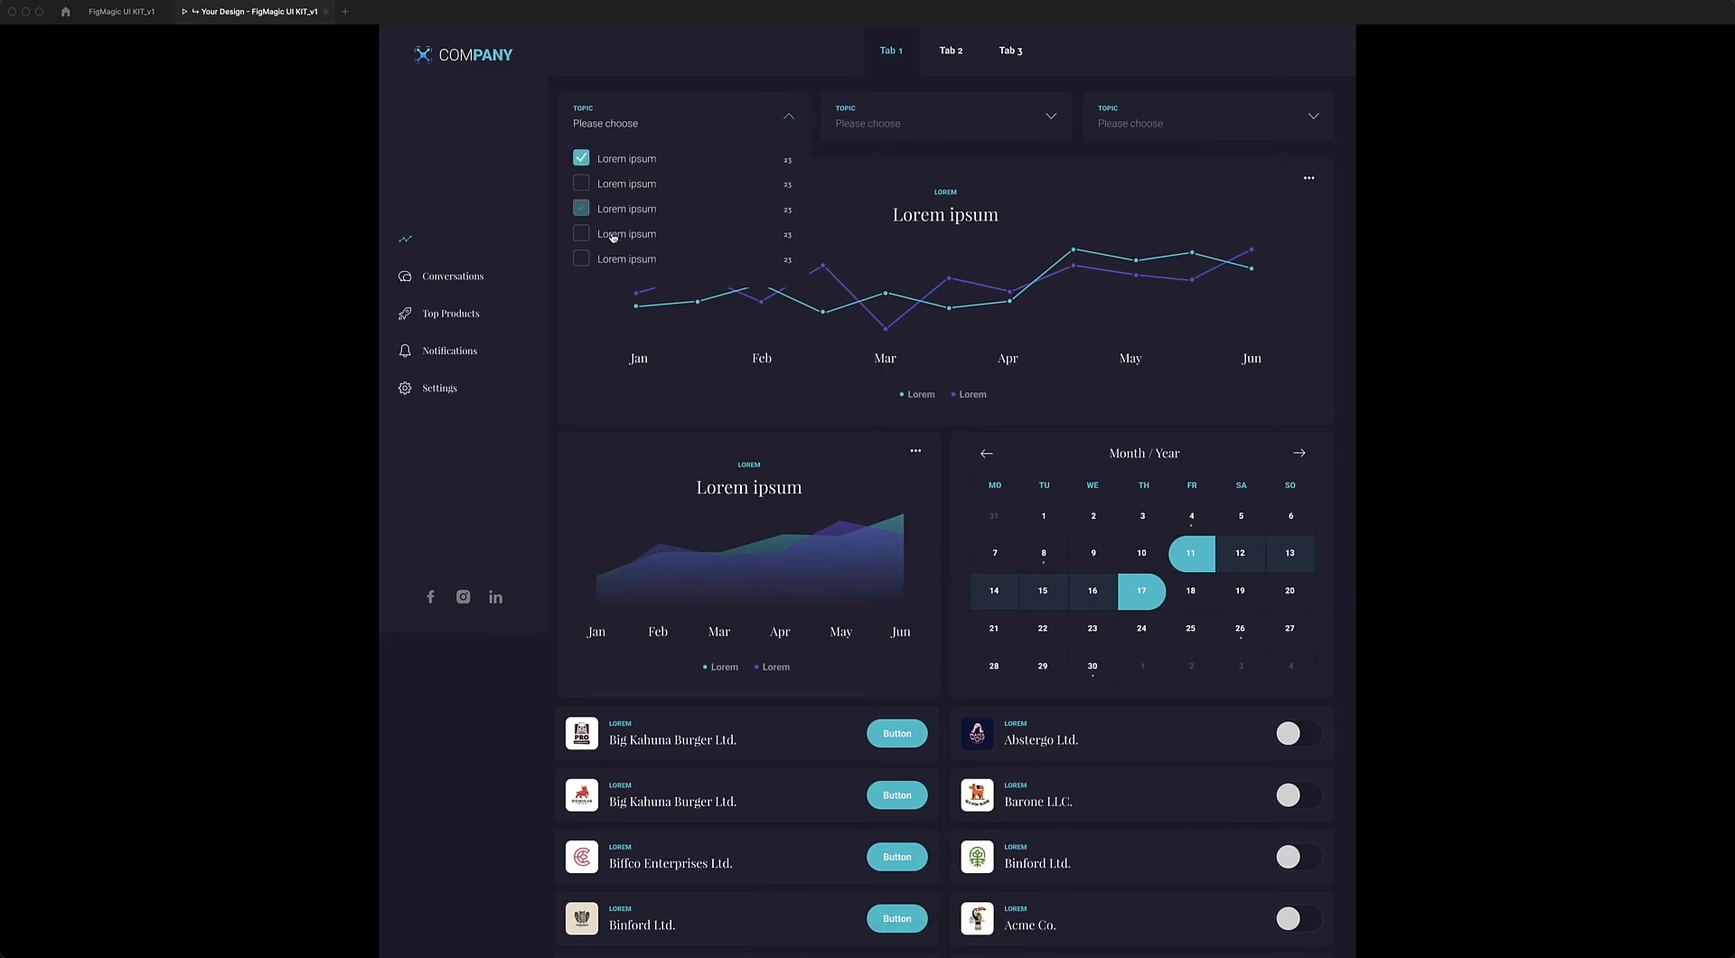
pyautogui.click(792, 121)
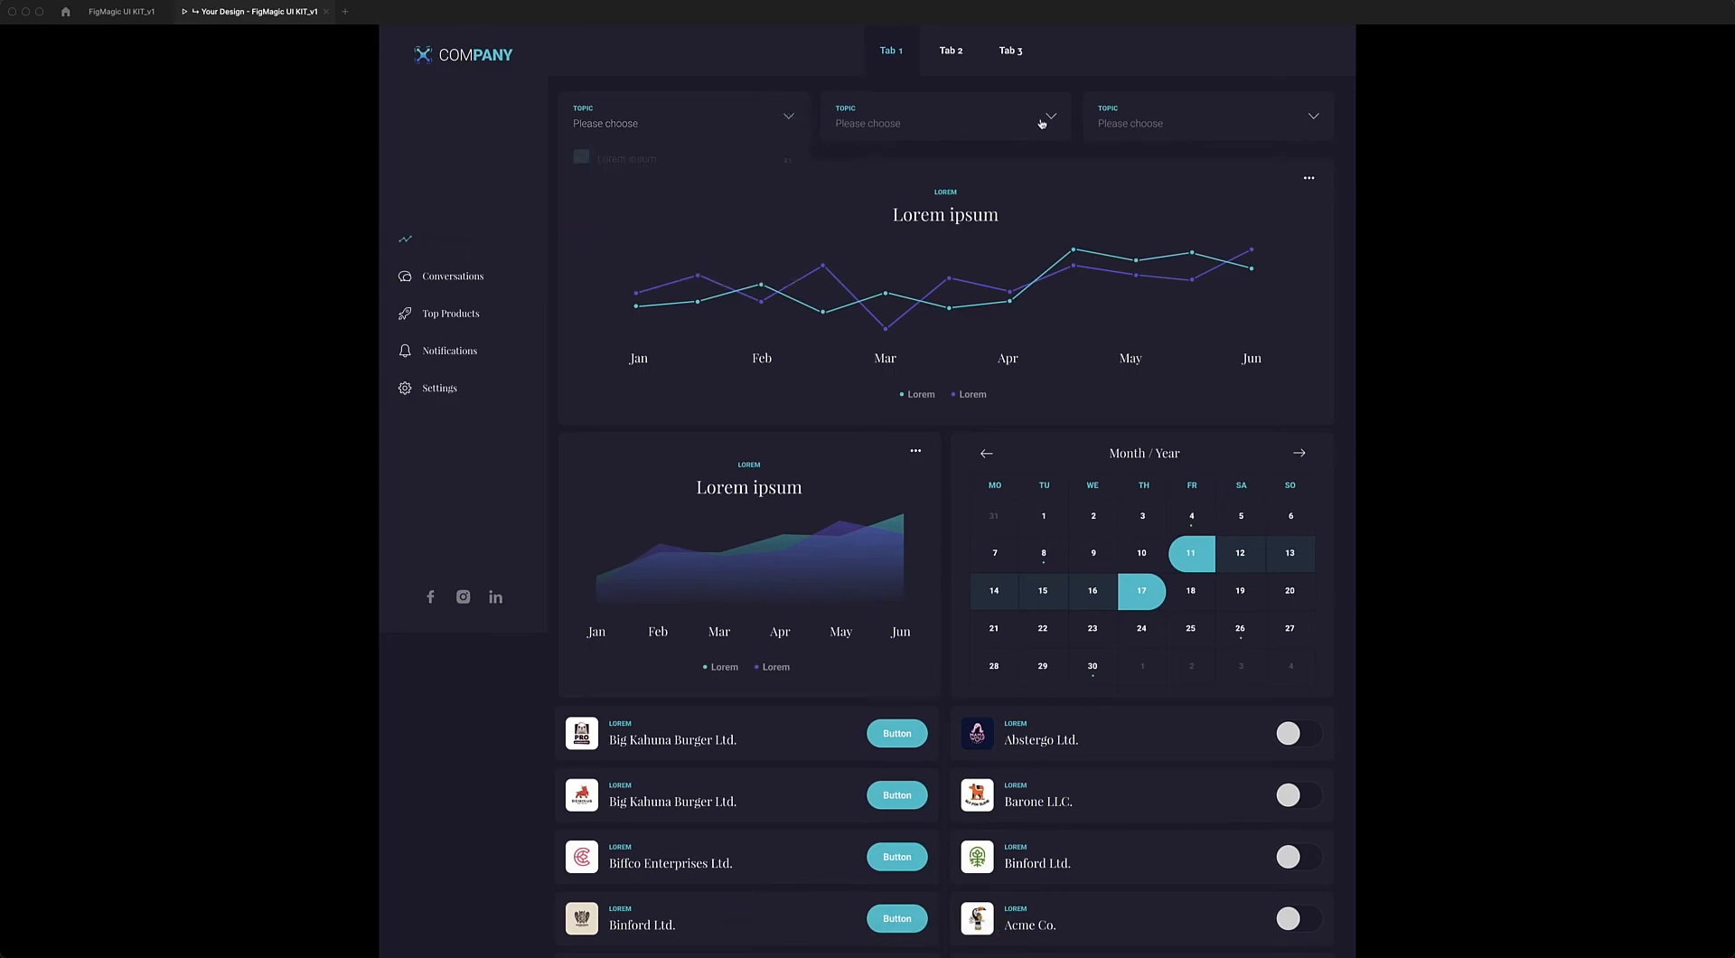
pyautogui.click(1051, 120)
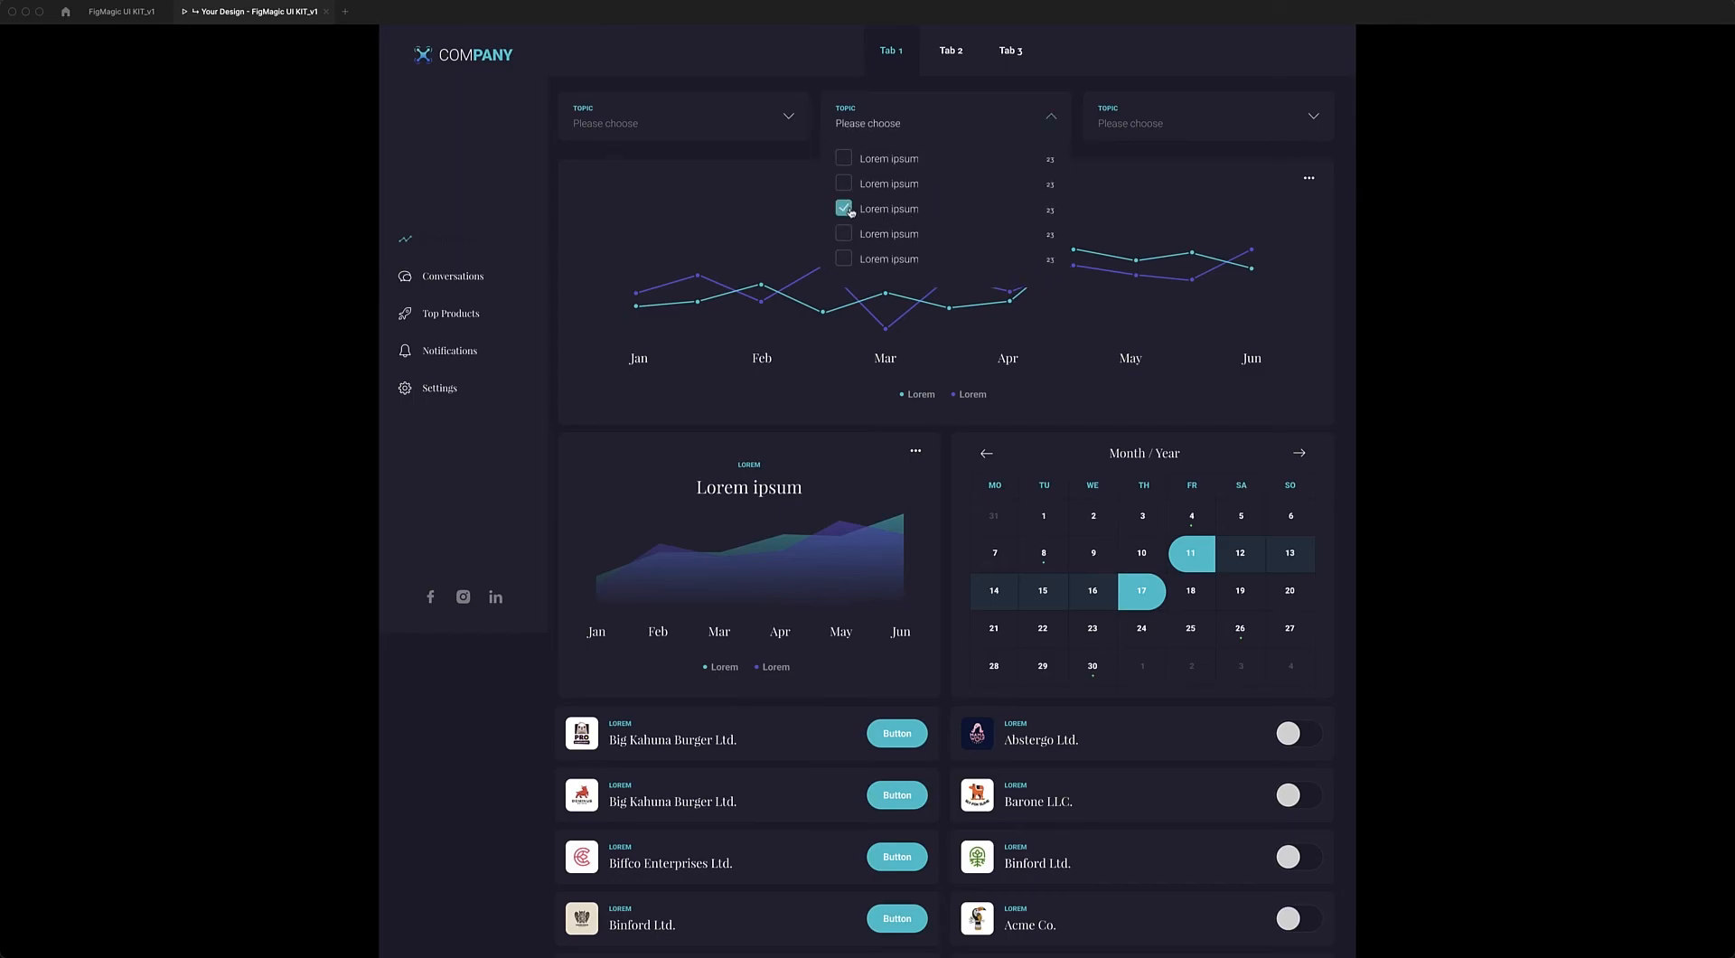
pyautogui.click(1051, 126)
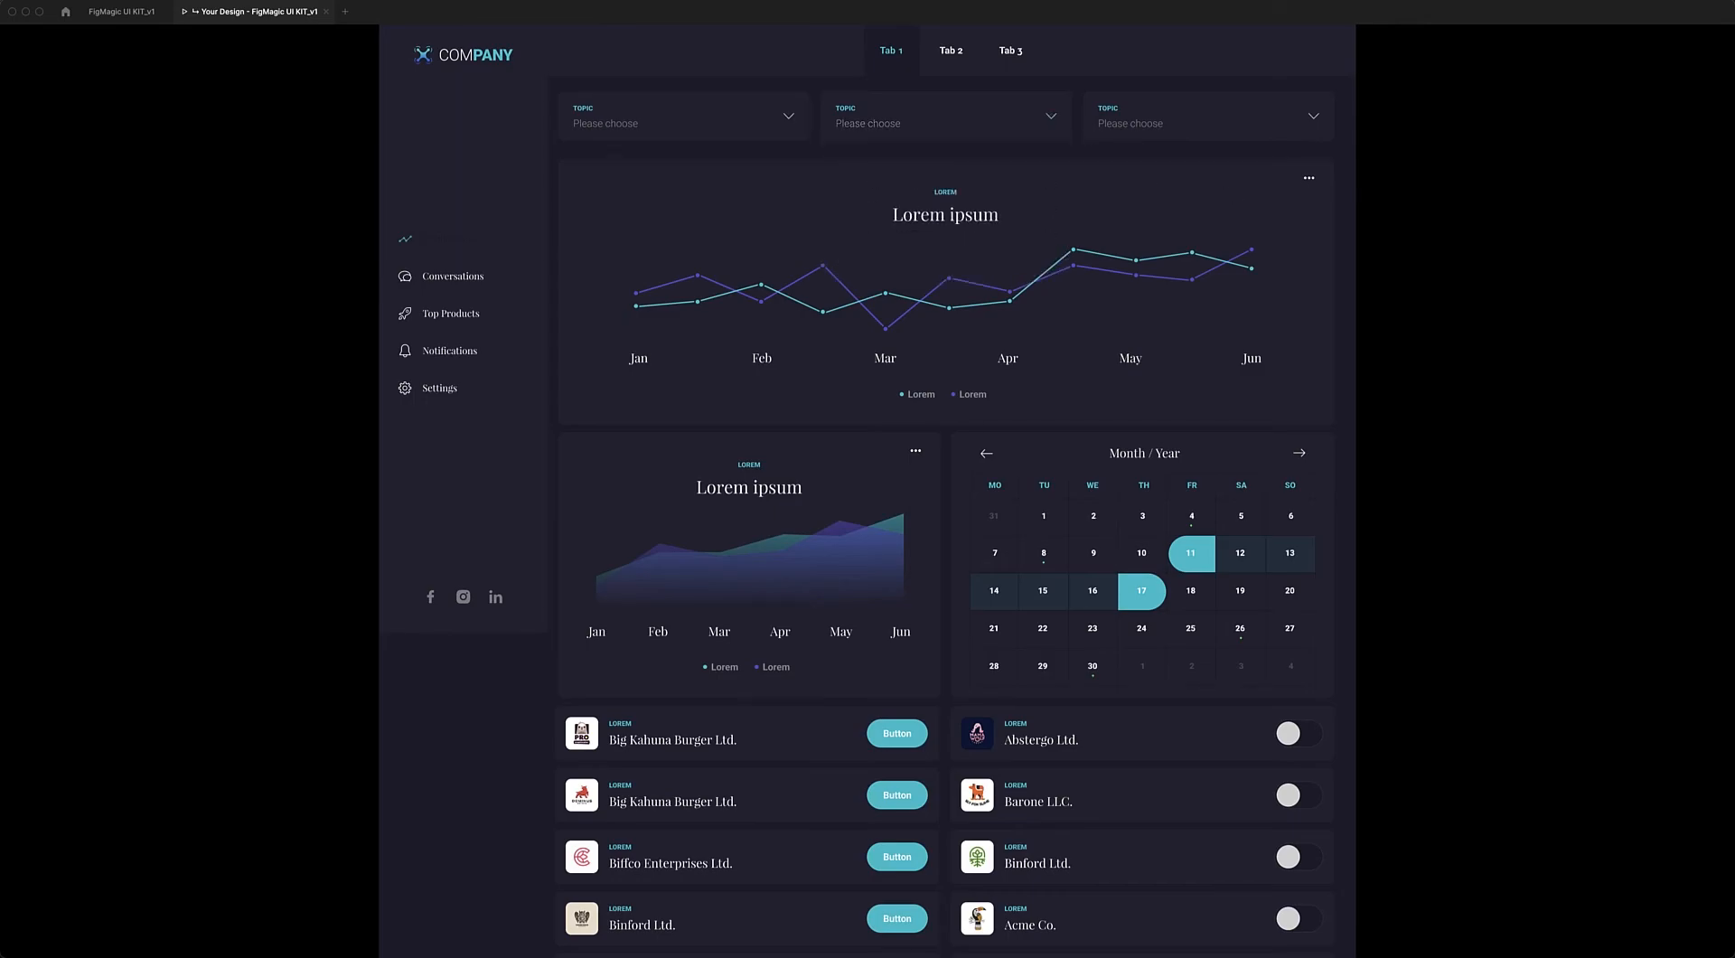
# - Test the line chart's options menu and switch on the toggles for Abstergo Ltd., Barone LLC. and the first Binford Ltd. row
pyautogui.click(1311, 181)
pyautogui.click(1314, 184)
pyautogui.click(1296, 735)
pyautogui.click(1301, 795)
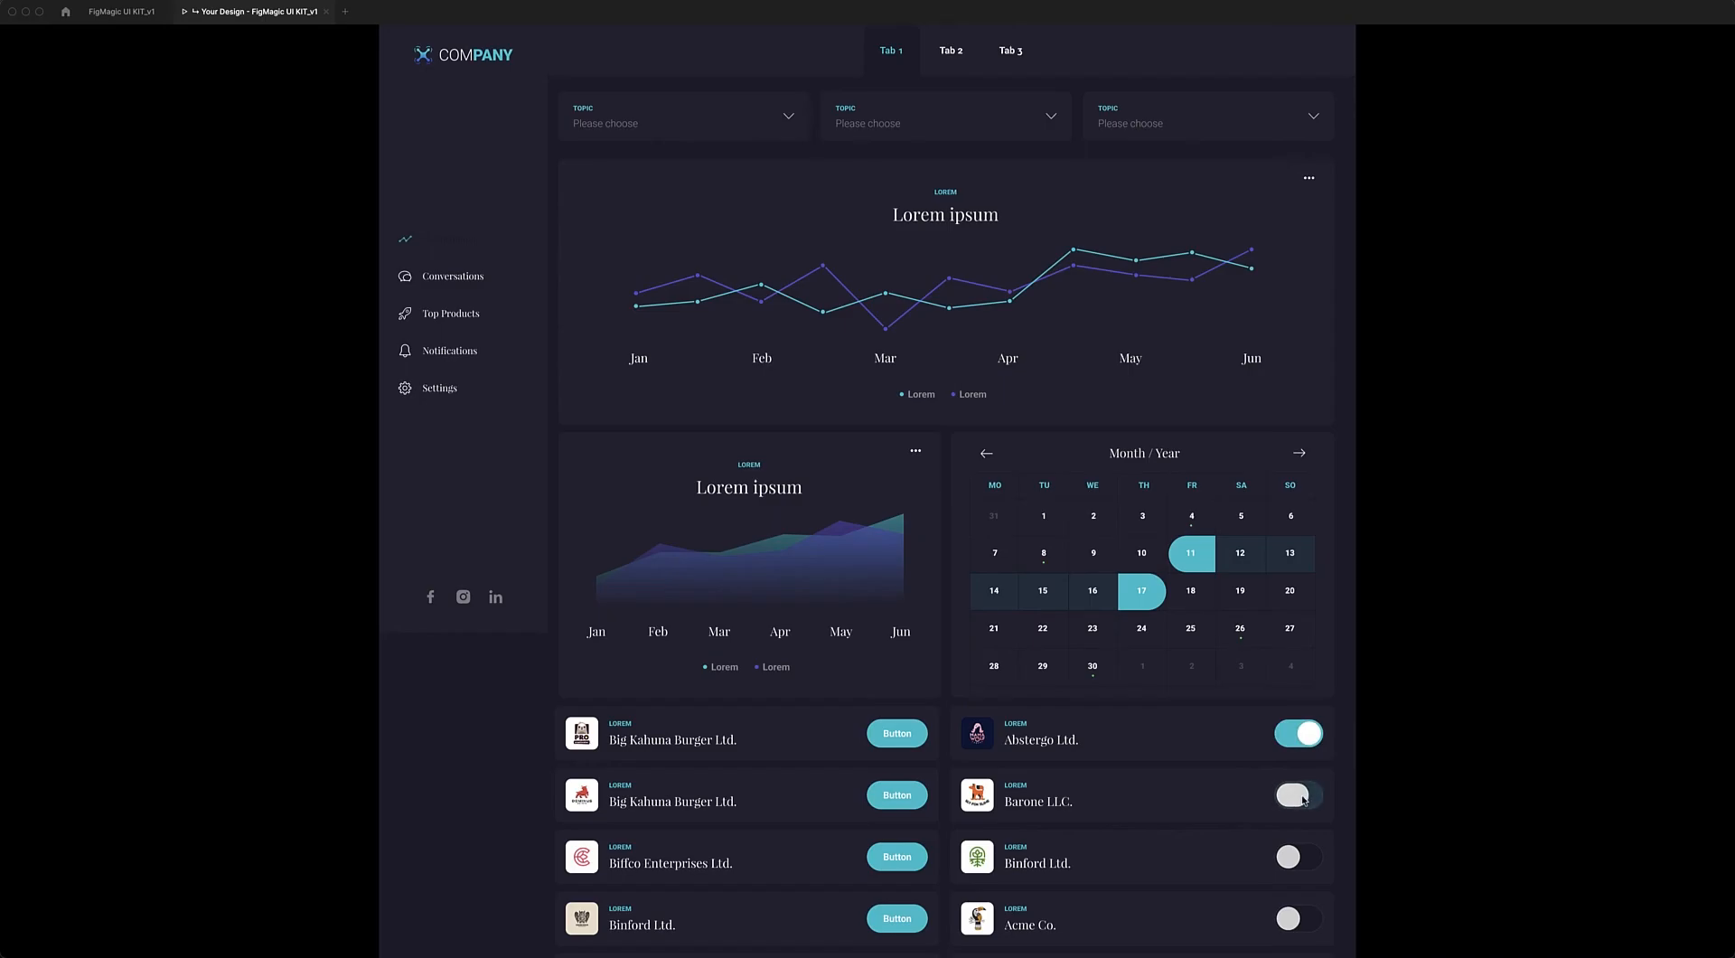
pyautogui.click(1301, 863)
# - Tick the checkboxes of the third to fifth table rows and review the rest of the prototype page, including the diagram teasers
pyautogui.scroll(-5, 1233, 761)
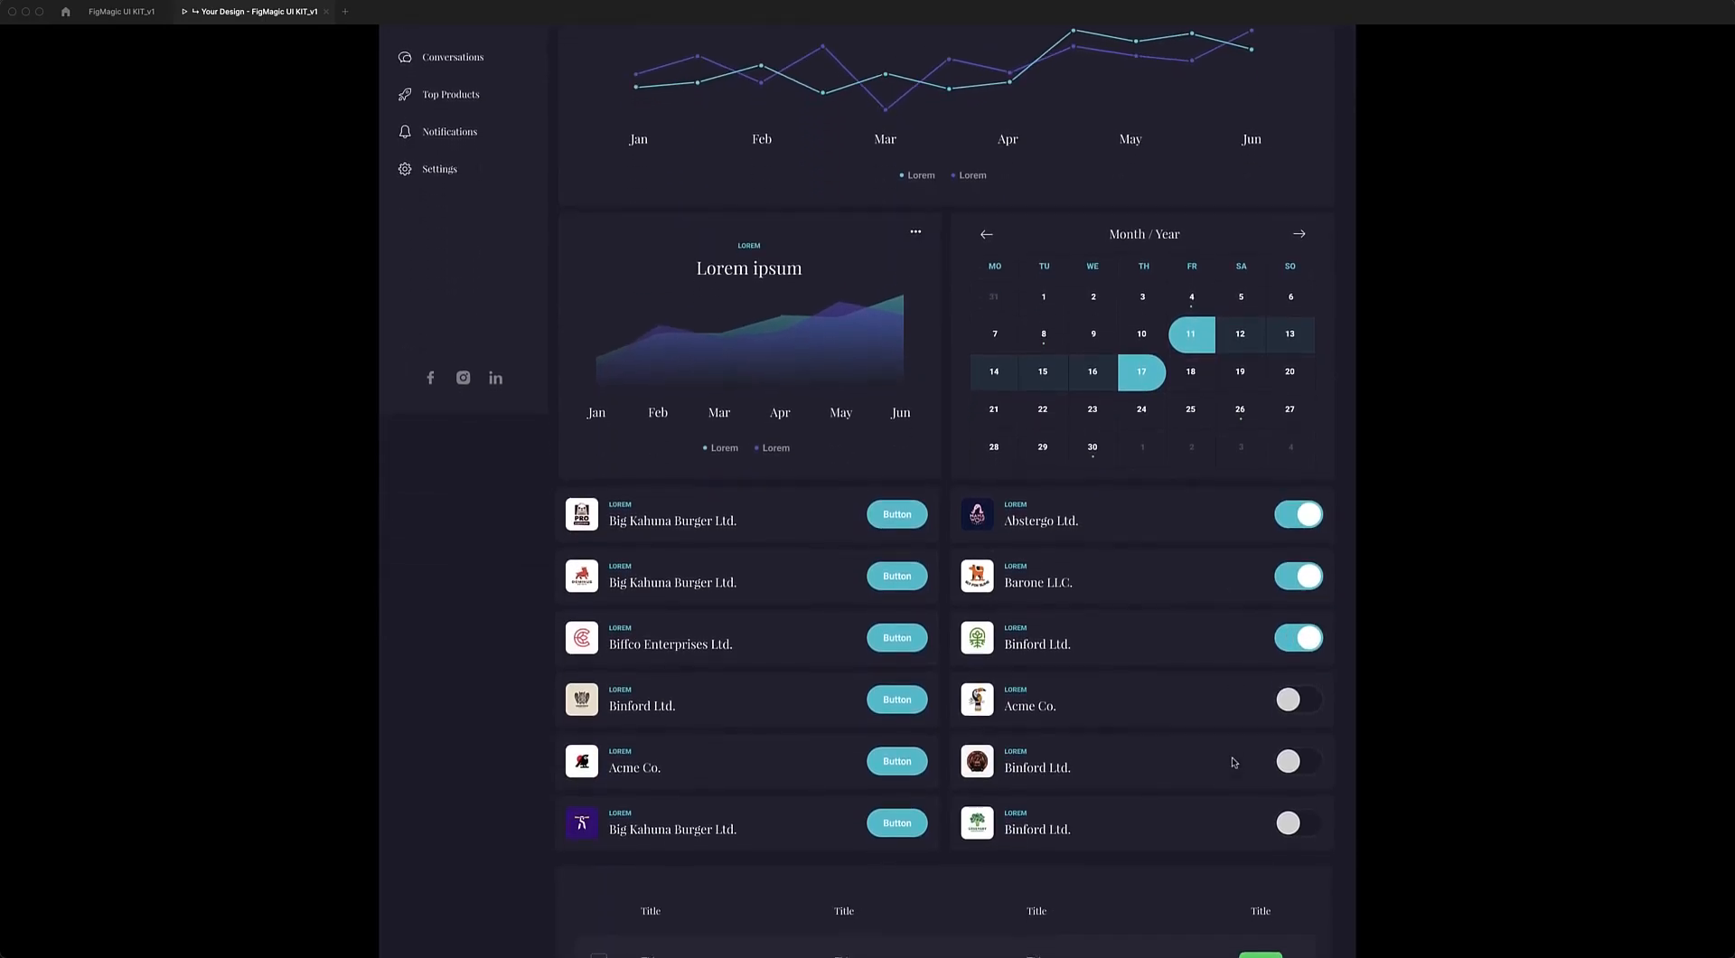
pyautogui.scroll(-3, 1234, 761)
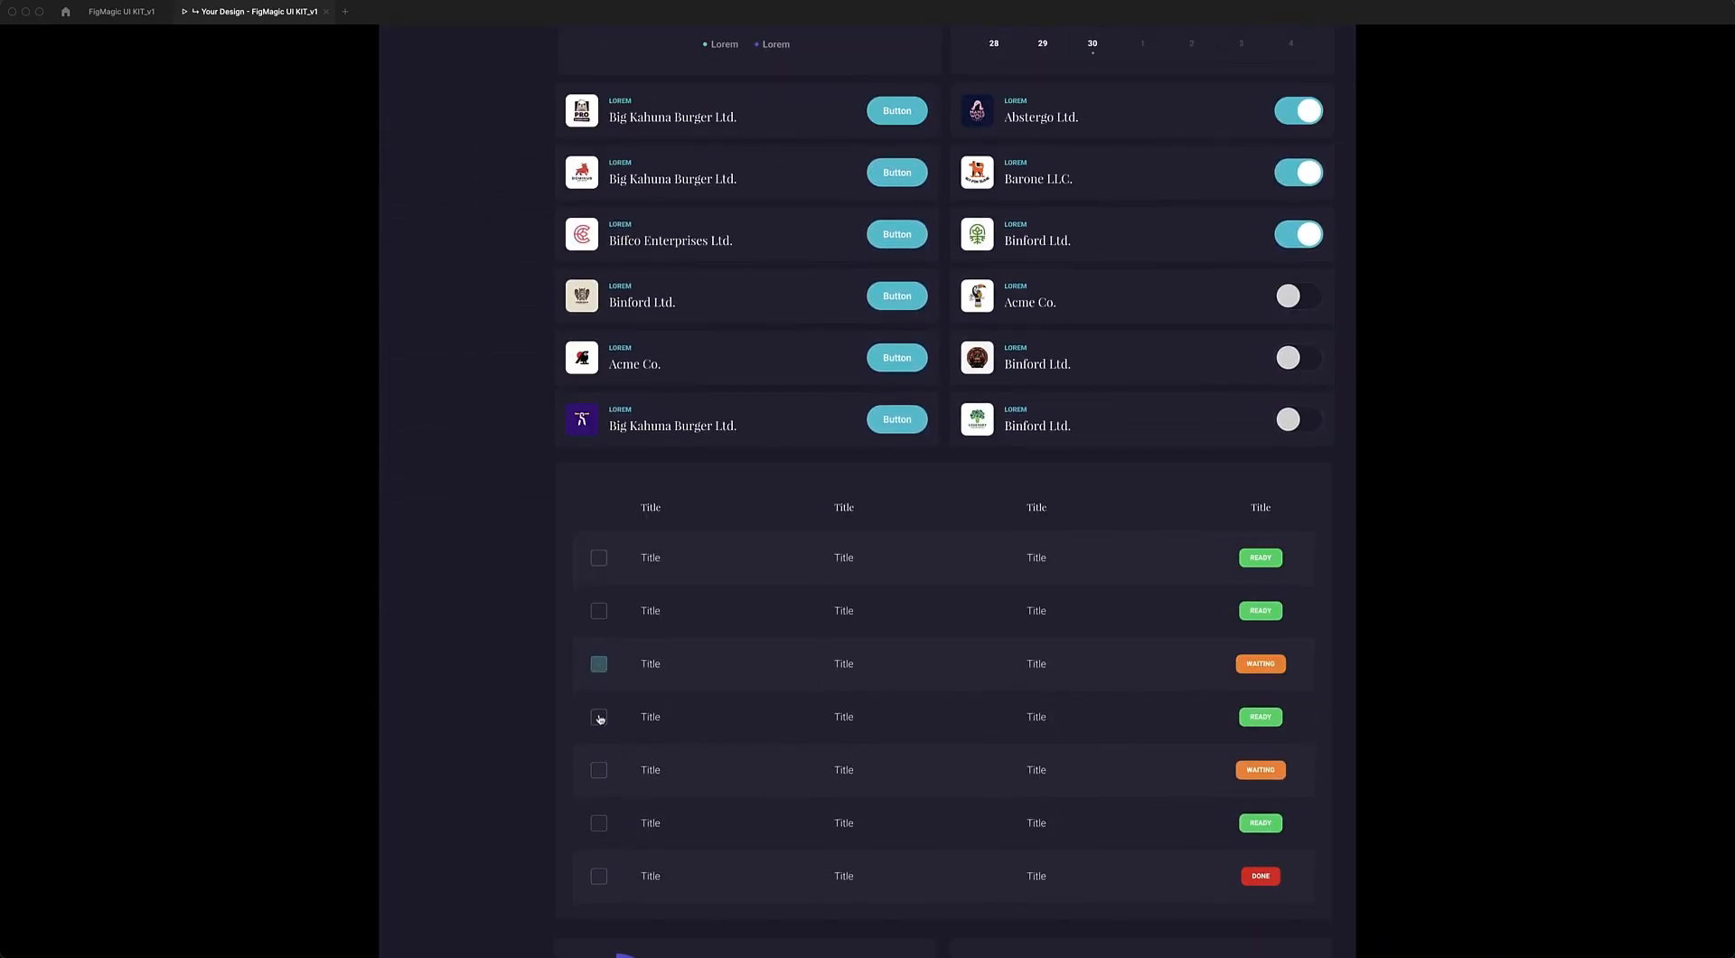
pyautogui.scroll(-5, 946, 654)
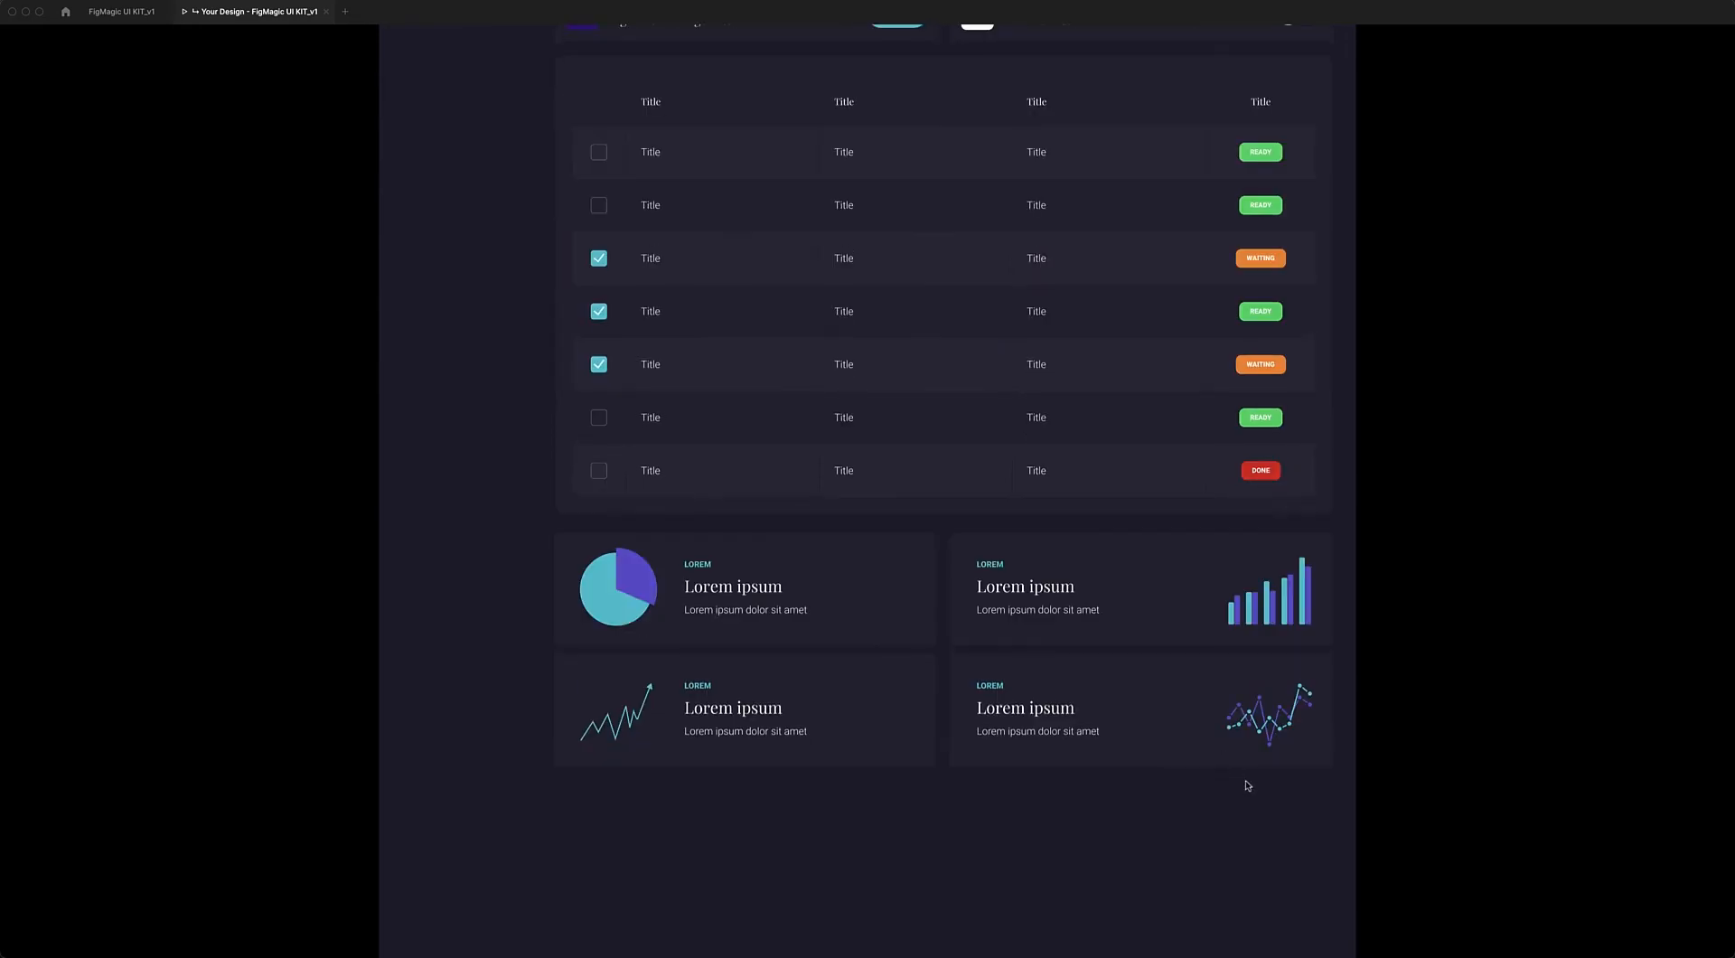
pyautogui.scroll(10, 1325, 693)
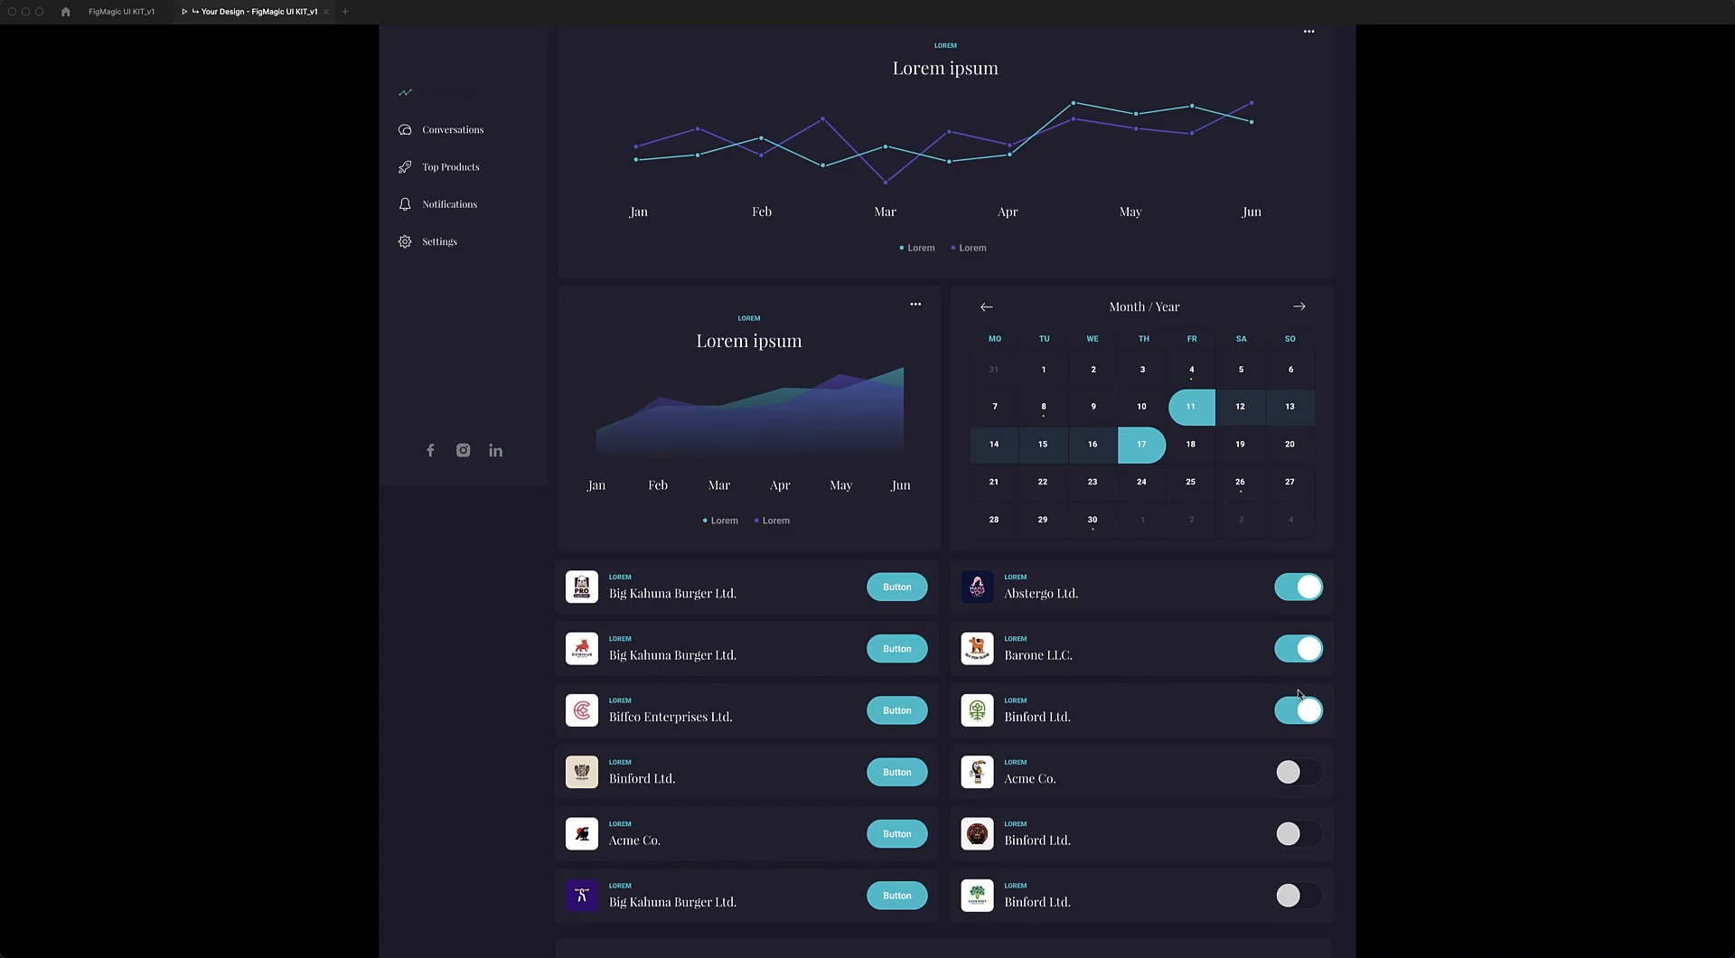
pyautogui.scroll(3, 1298, 693)
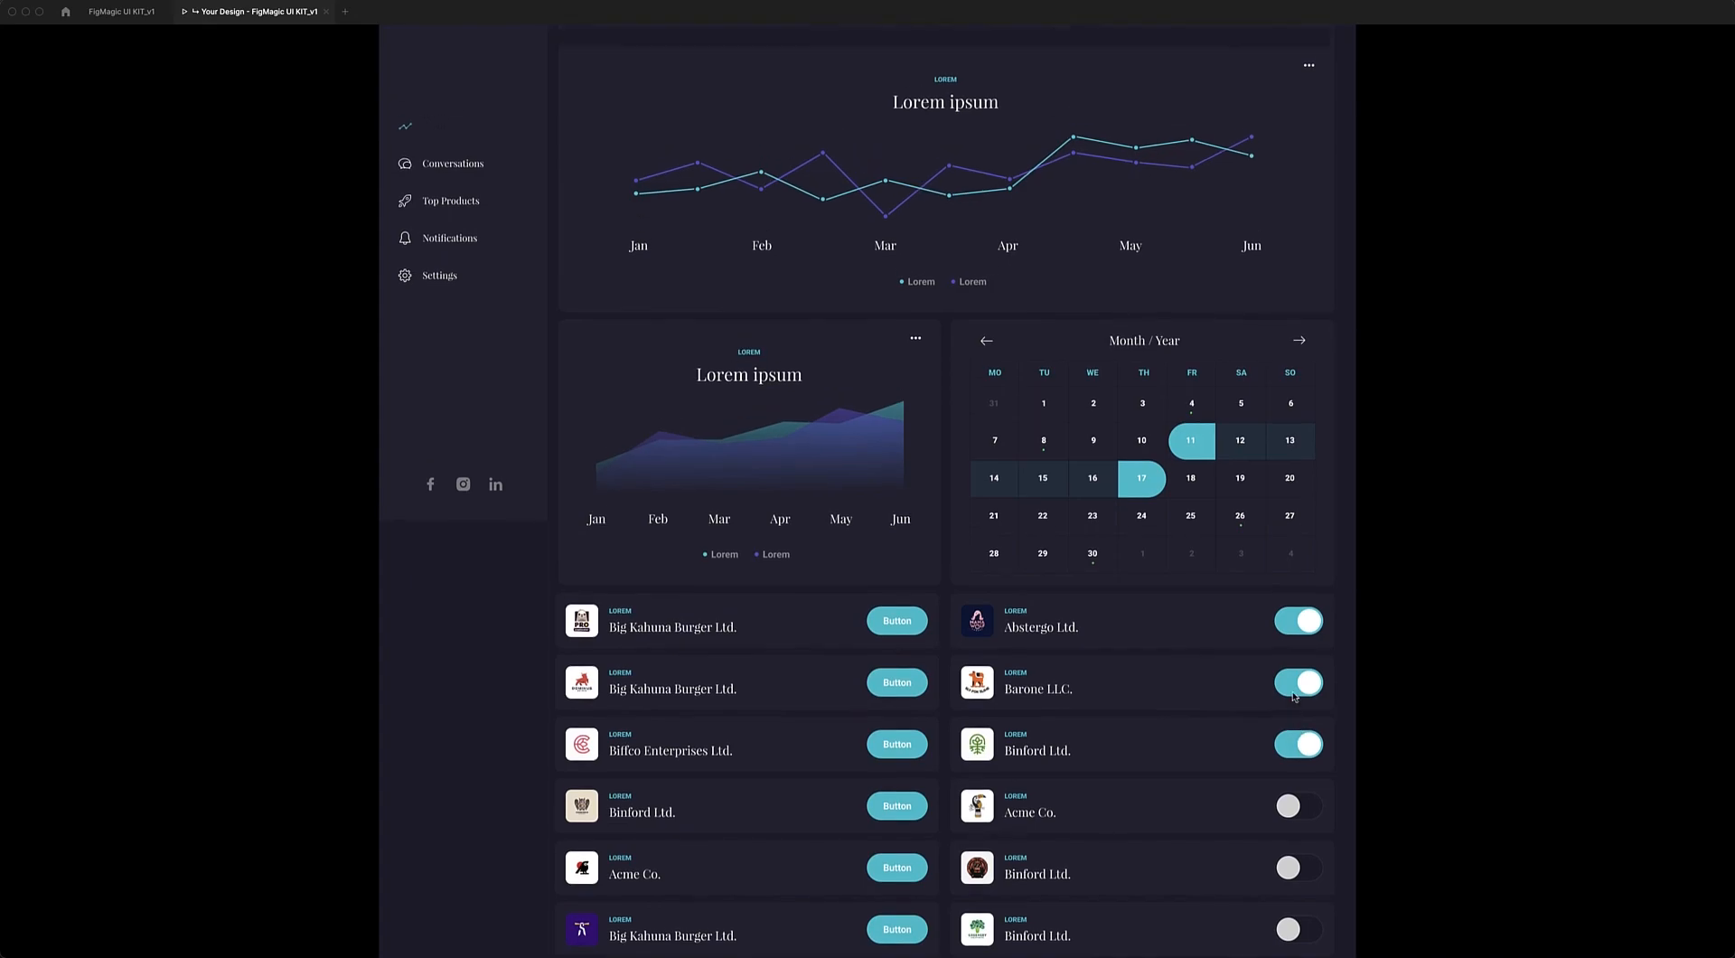